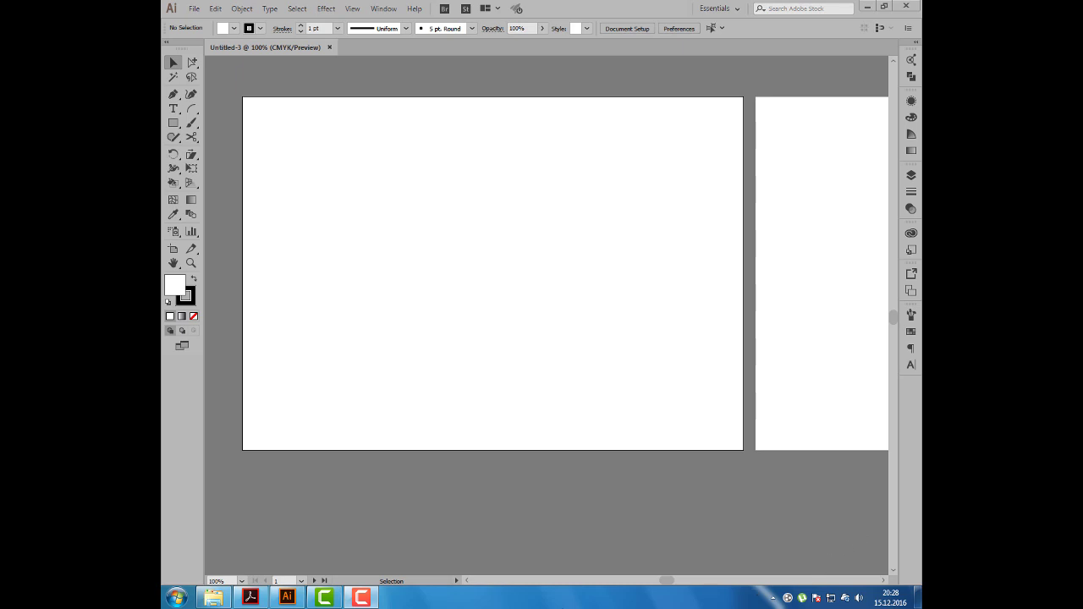
- Bring the Acrobat tutorial PDF on blending objects, page 37, to the front
left_click(253, 599)
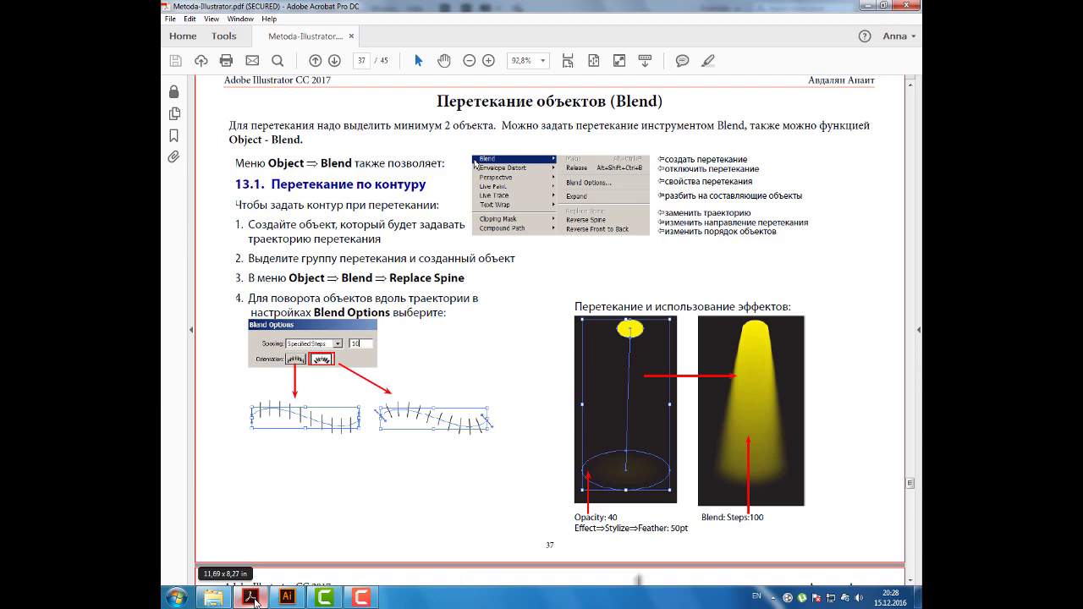
- Place a numeral '1' text object near the artboard's top-left and enlarge it to about 36 pt
left_click(251, 598)
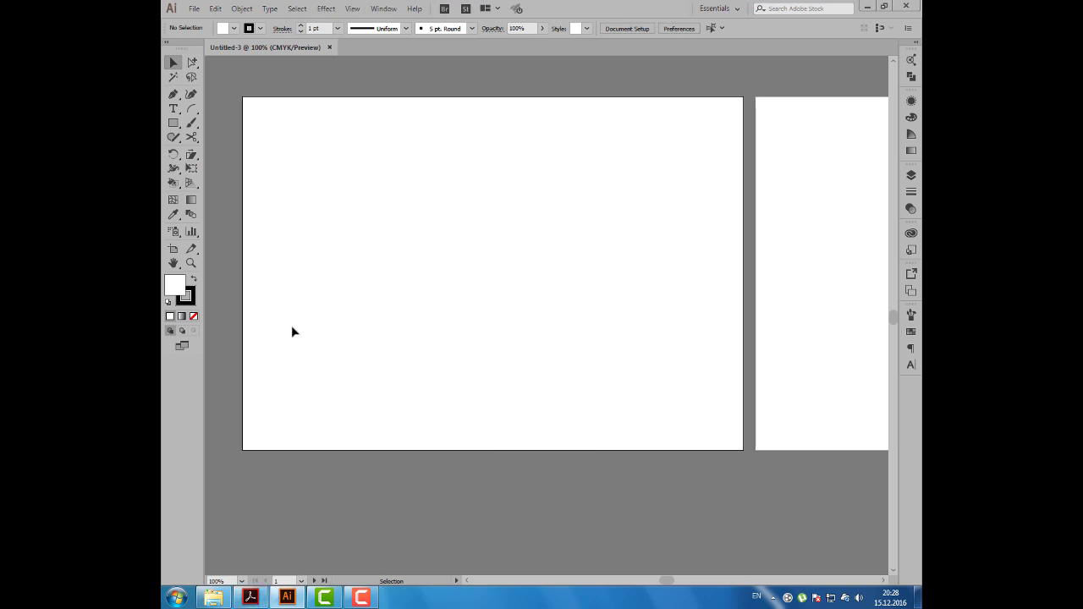
key("t")
left_click(269, 134)
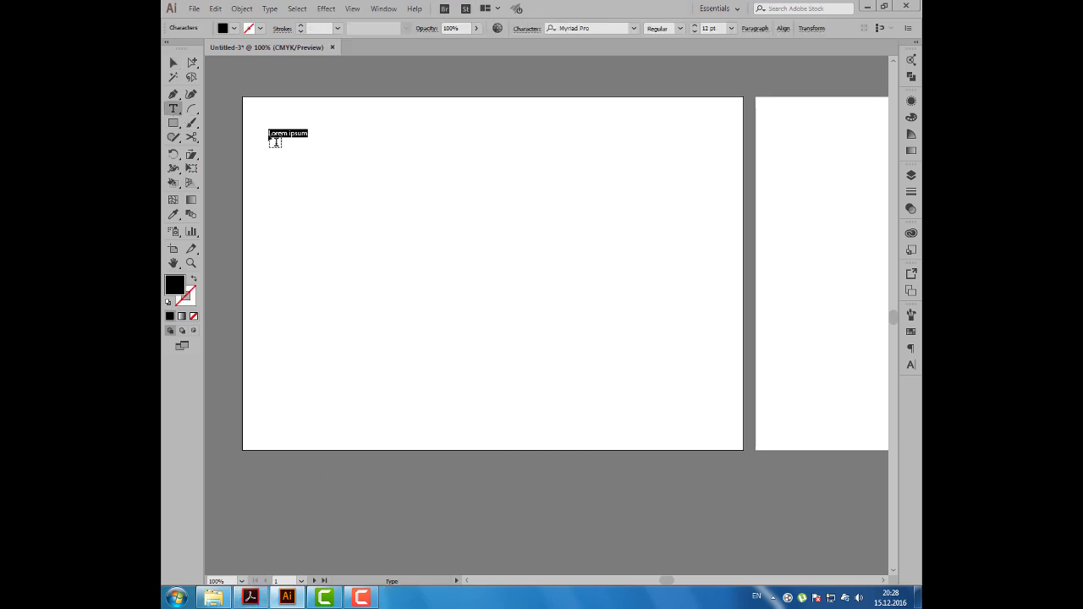
key("BackSpace")
key("Escape")
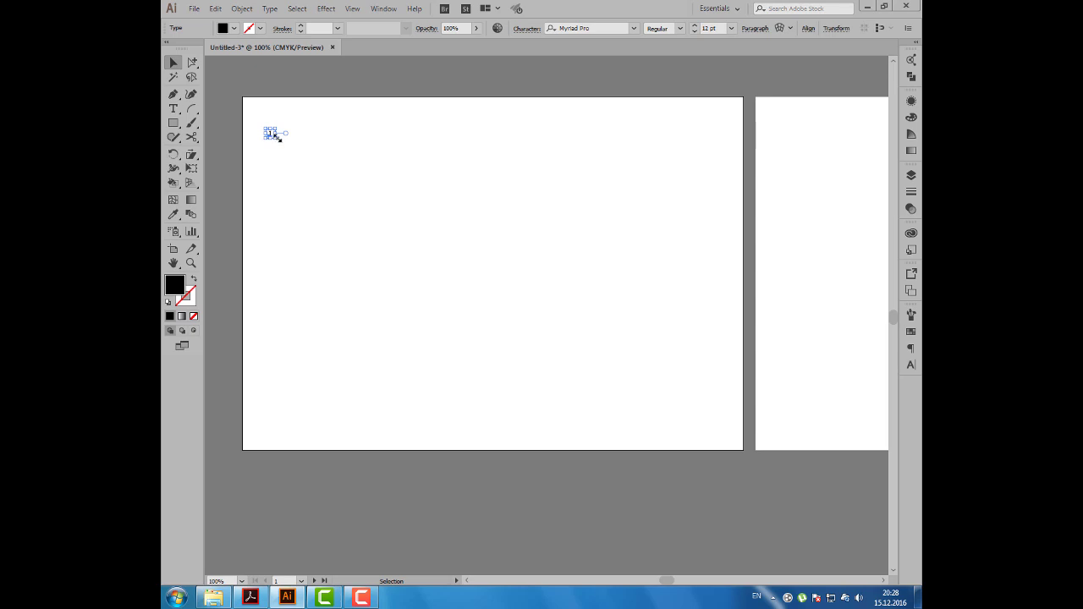
mouse_move(276, 139)
left_mouse_down()
mouse_move(304, 159)
mouse_move(280, 137)
left_mouse_up()
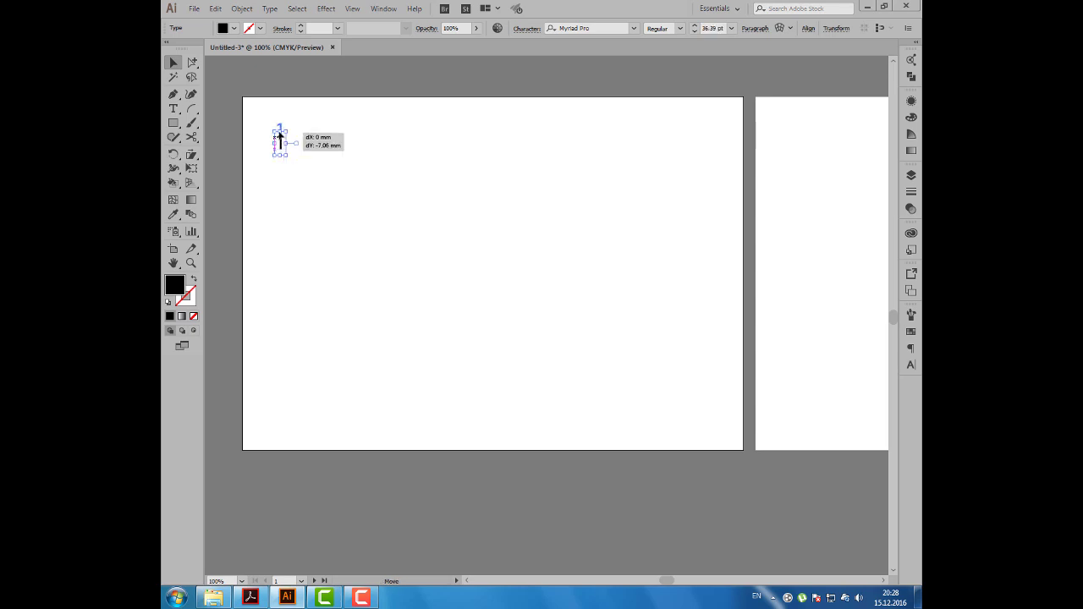
left_click(273, 178)
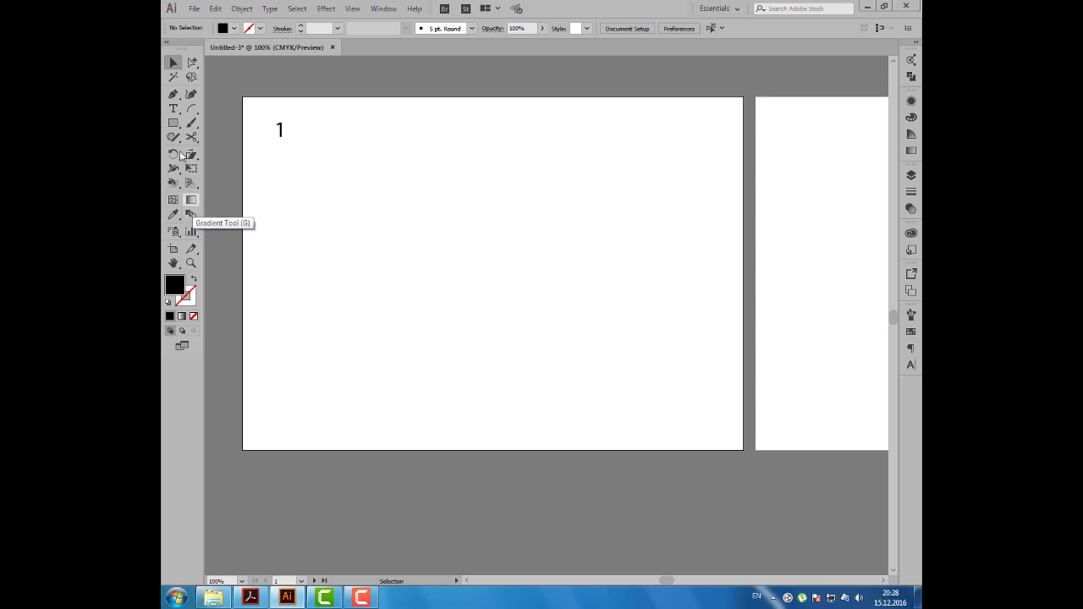
- Draw a small circle to the right of the 1 and fill it green
left_click(173, 123)
left_click(222, 150)
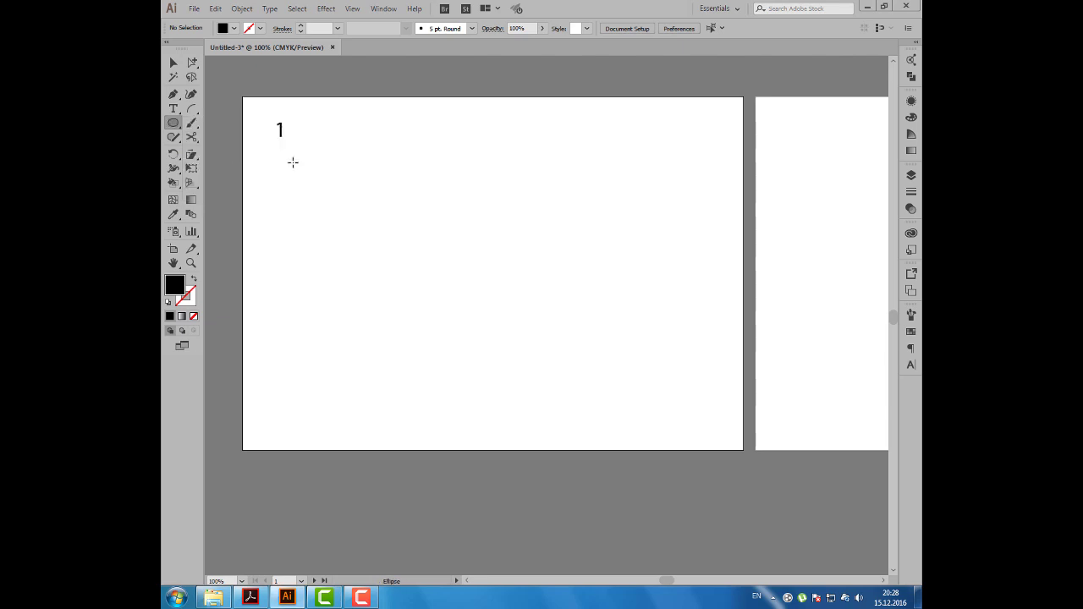
left_click_drag(311, 147, 338, 174)
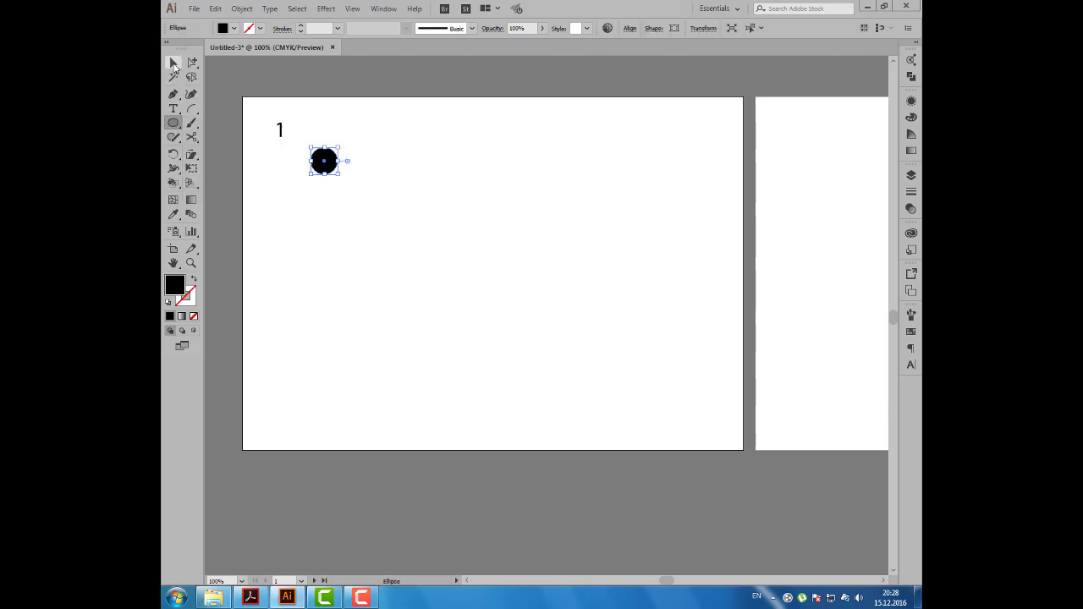
left_click(173, 63)
left_click(235, 28)
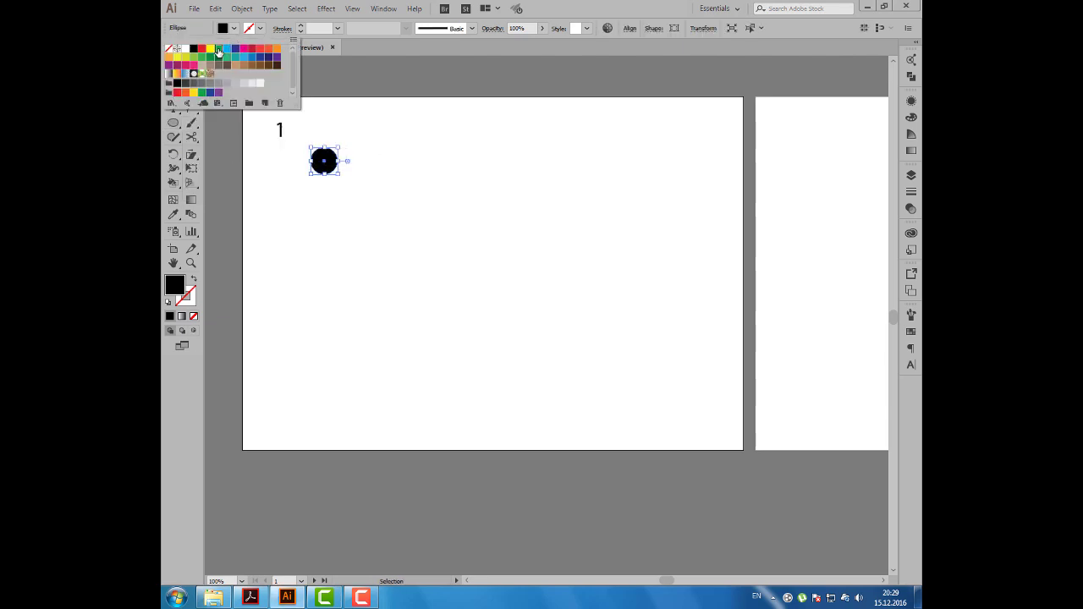
left_click(222, 49)
- Draw a many-pointed star further right with an orange-yellow gradient fill, then select both shapes
left_click(173, 125)
left_click_drag(174, 124, 222, 180)
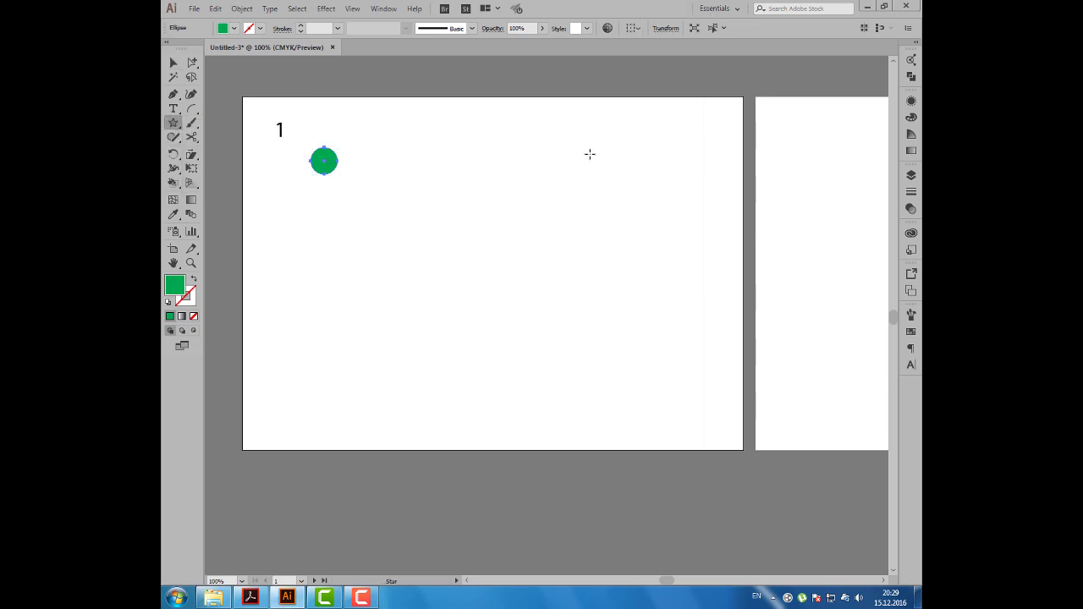
left_click_drag(589, 153, 599, 166)
key("Up")
key("Up")
key("Up")
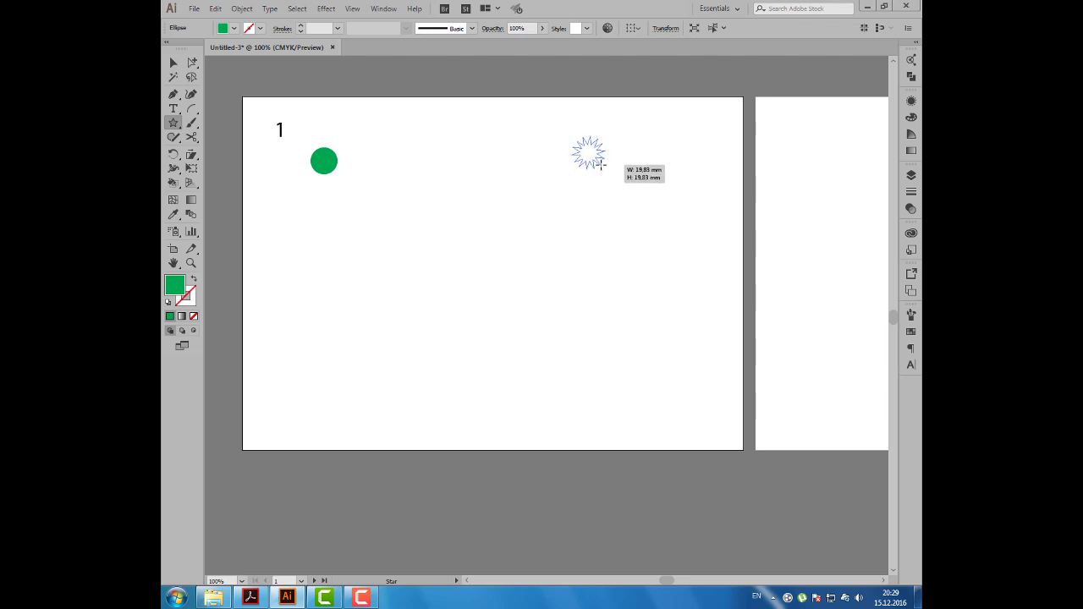
left_click_drag(599, 165, 598, 165)
left_click(235, 29)
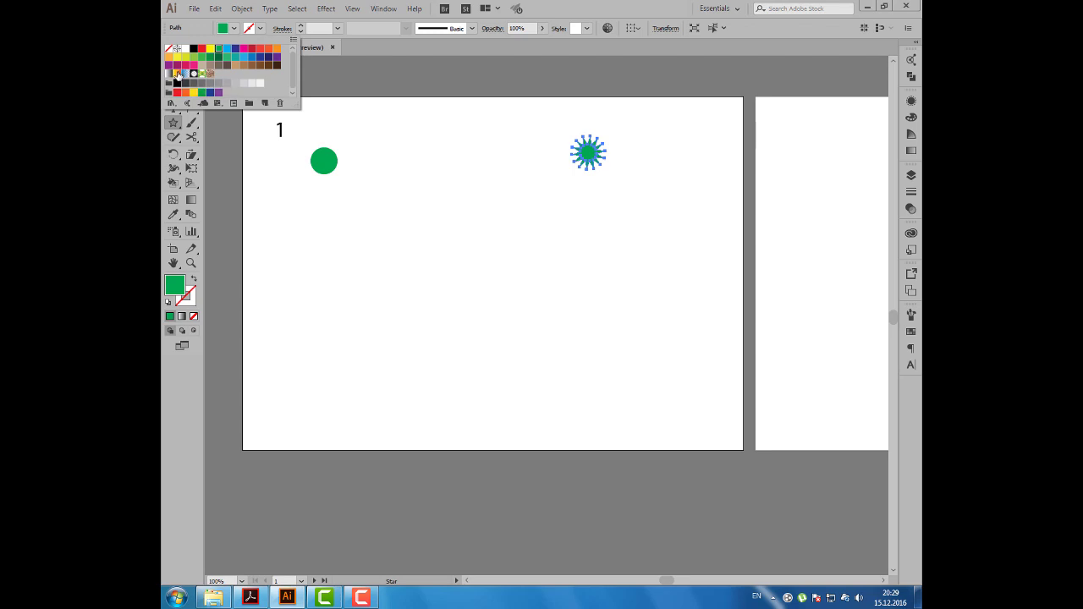
left_click(178, 74)
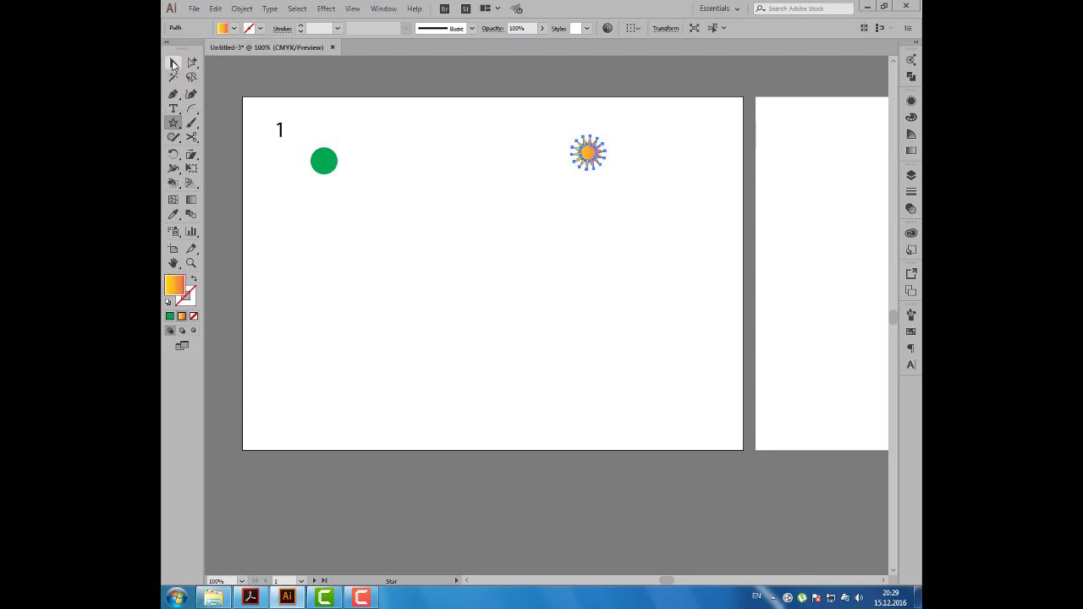
left_click(174, 64)
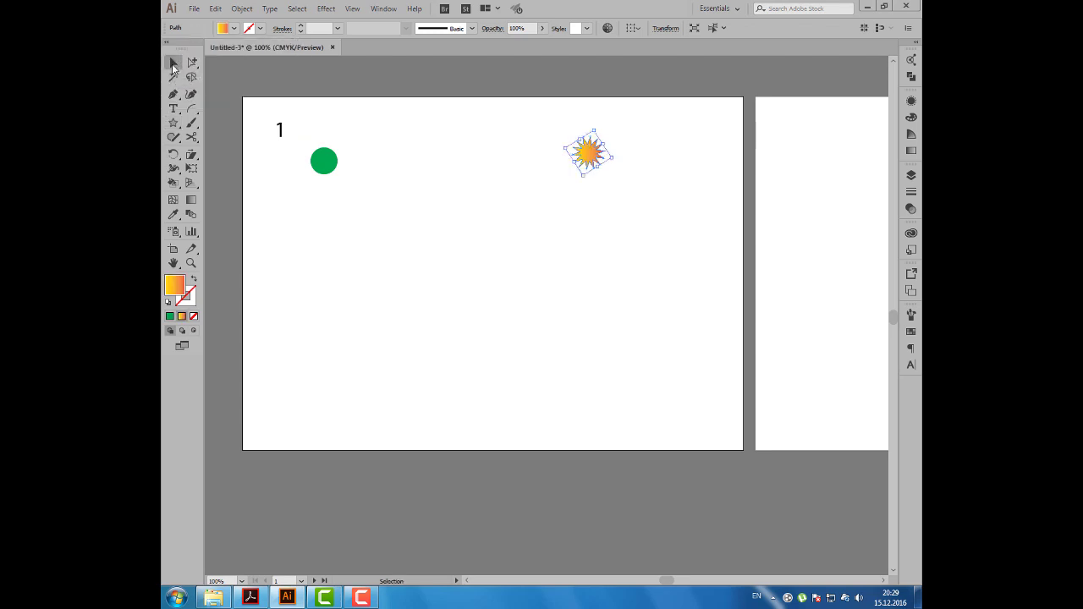
mouse_move(309, 124)
left_mouse_down()
mouse_move(619, 176)
mouse_move(611, 156)
left_mouse_up()
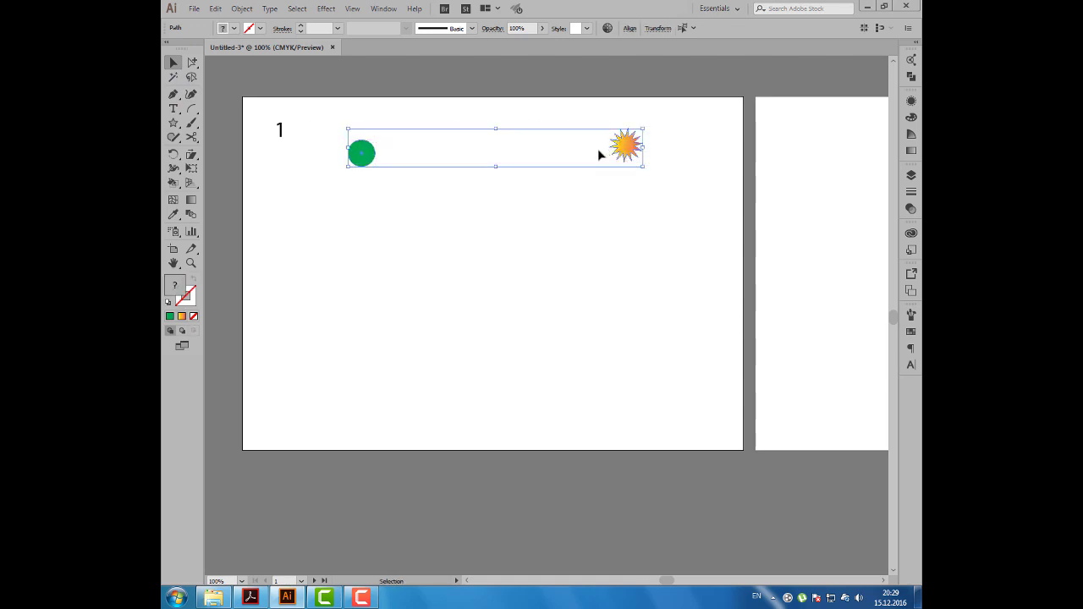
- Raise the green circle level with the starburst, resize the starburst slightly, and select both
left_click(490, 215)
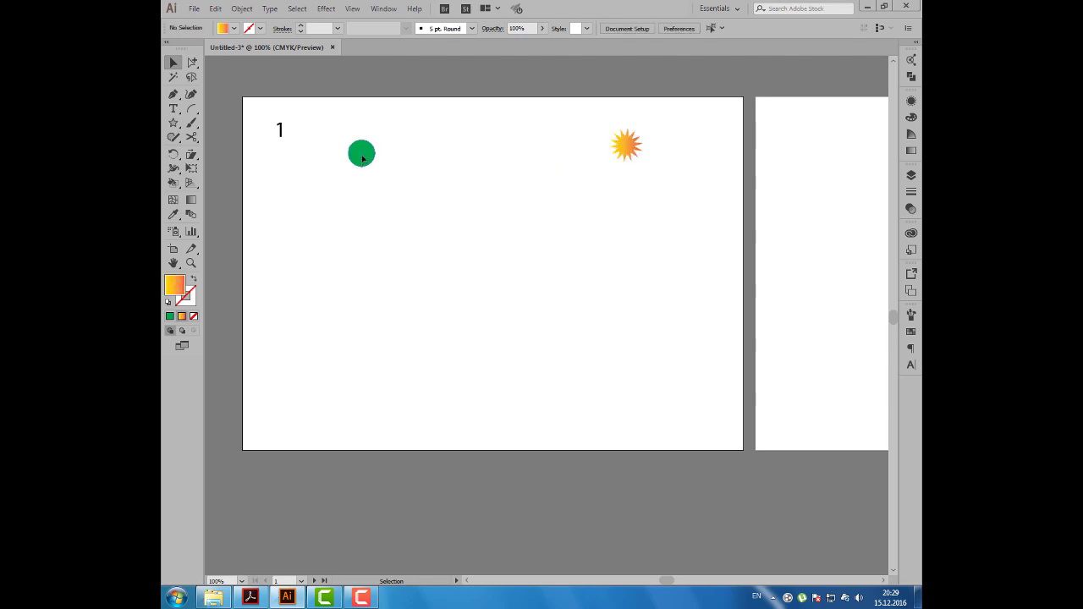
left_click_drag(362, 158, 362, 150)
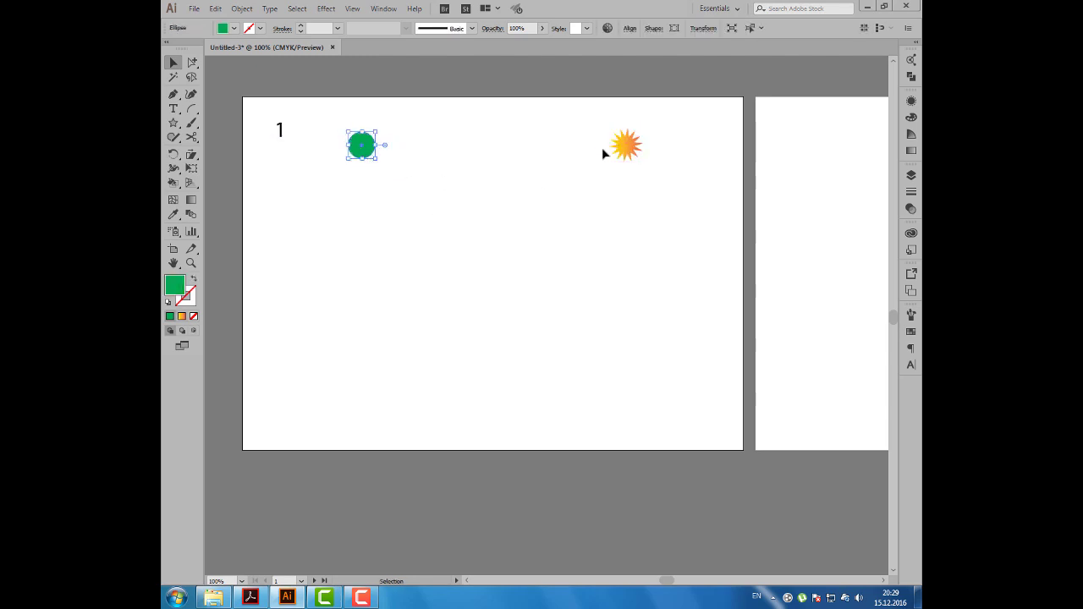
left_click(624, 147)
left_click_drag(650, 151, 654, 151)
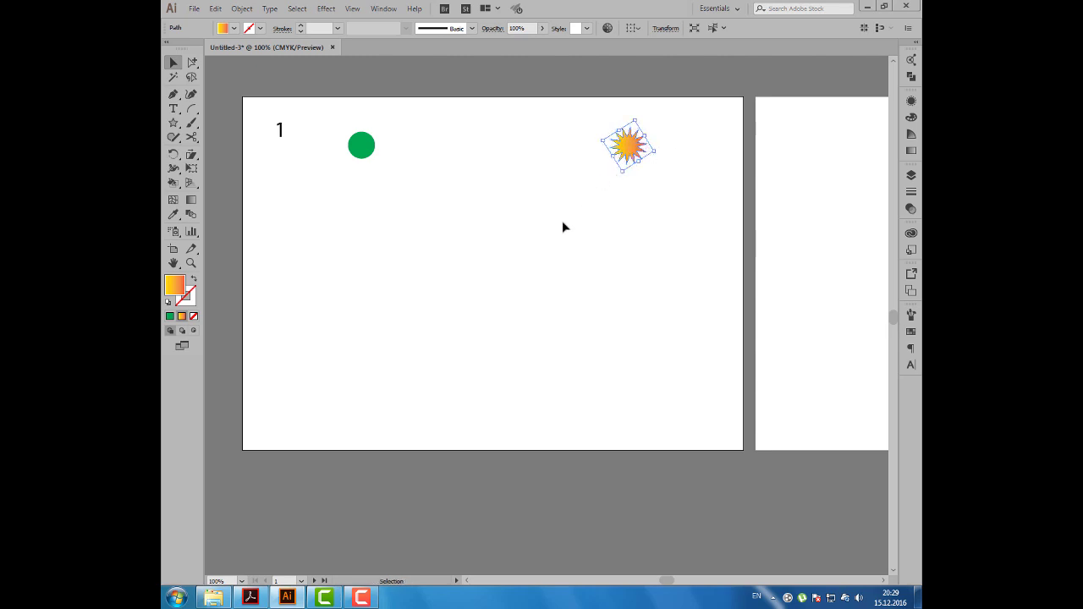
left_click(532, 243)
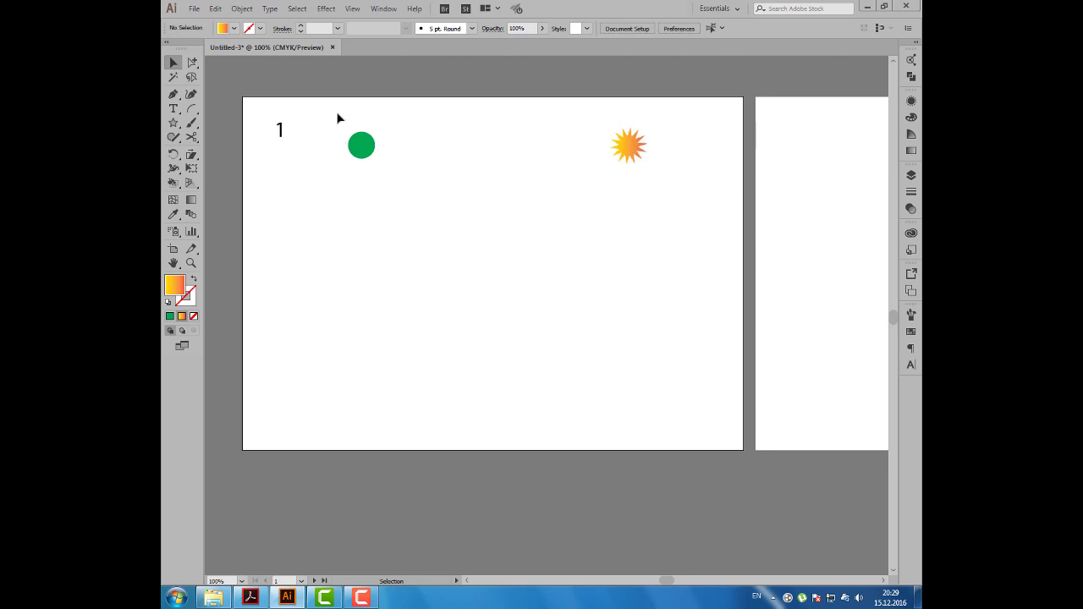
left_click_drag(337, 117, 683, 161)
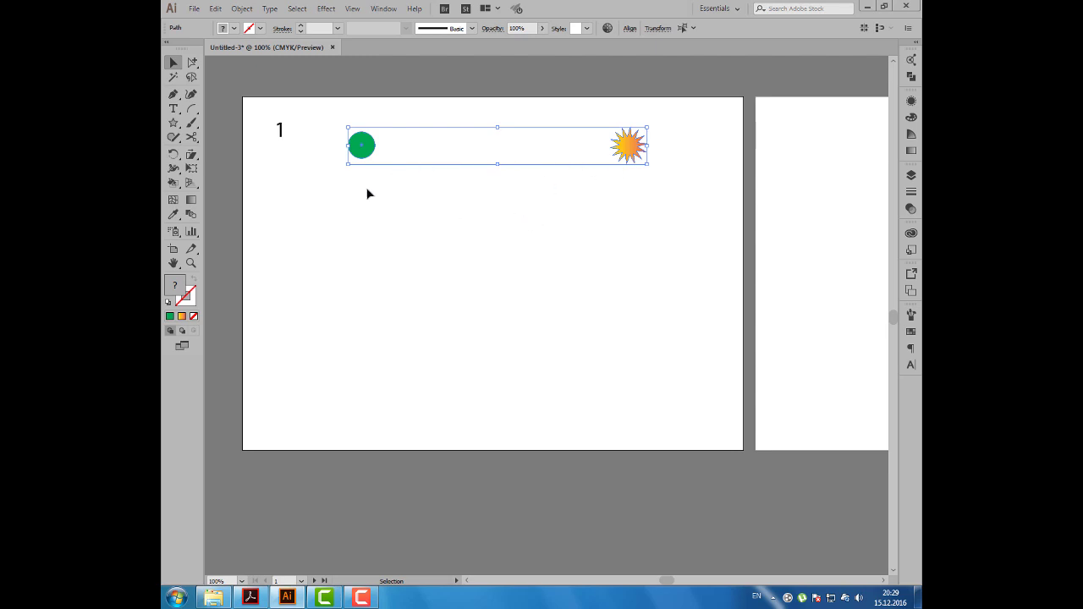
- Blend the green circle into the starburst, then Alt-drag a copy of the 1 lower down
left_click(192, 218)
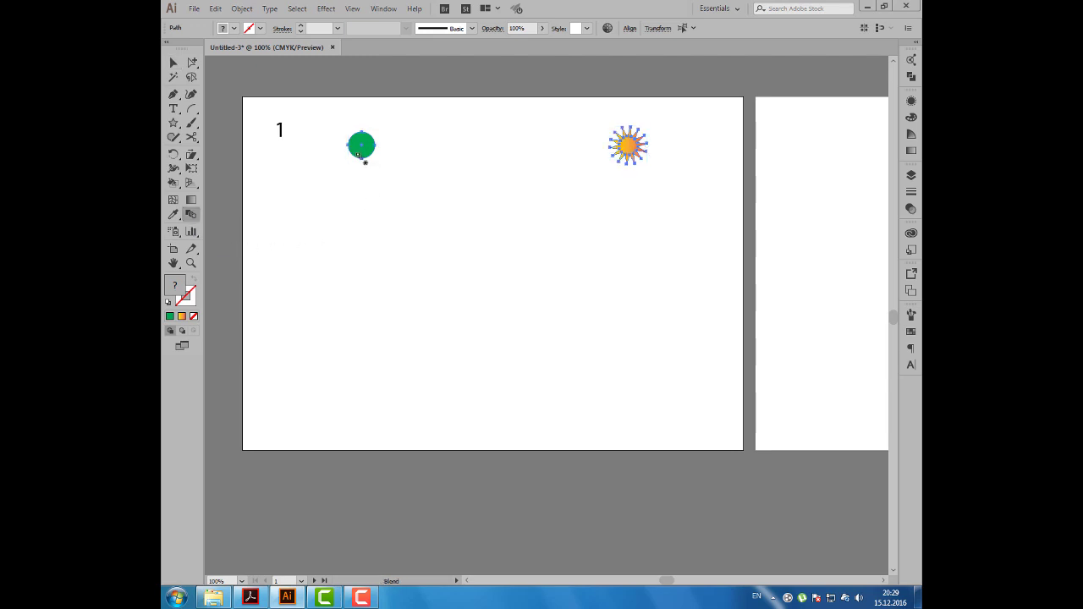
left_click(359, 154)
left_click(630, 148)
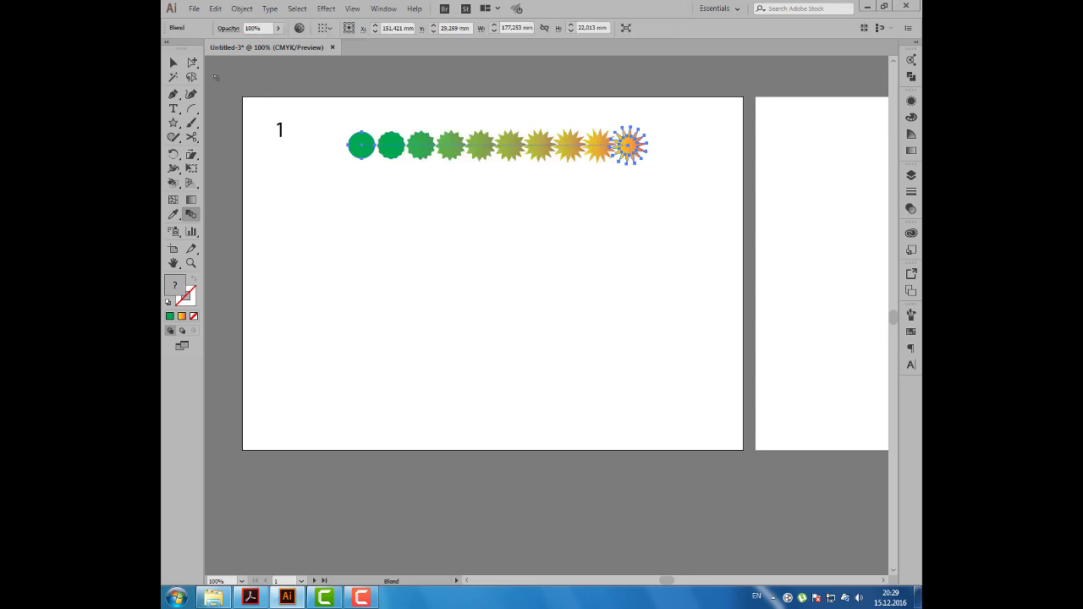
left_click(173, 64)
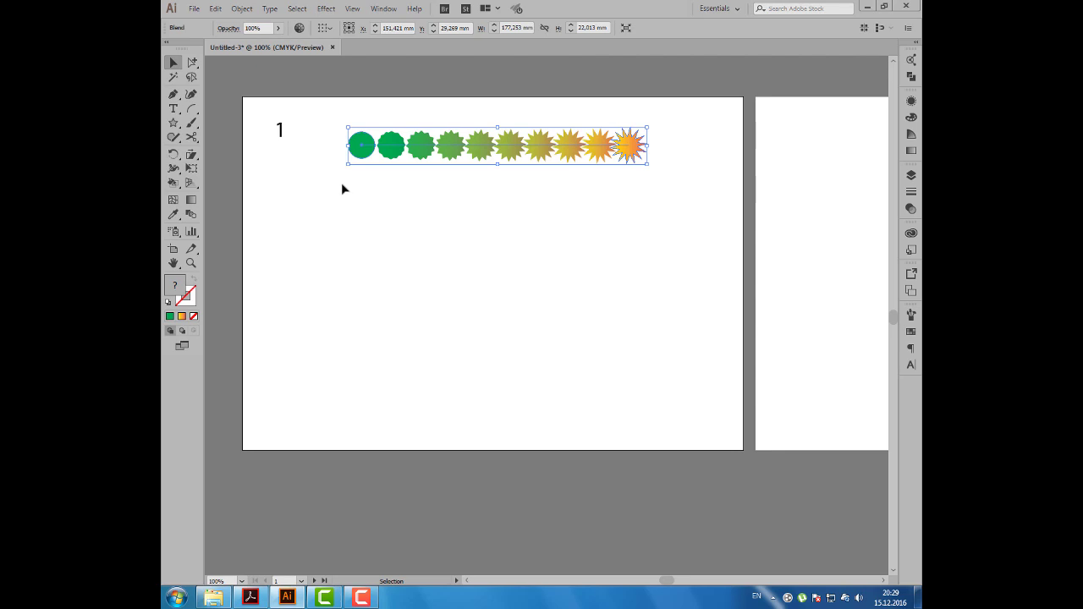
key("ctrl+z")
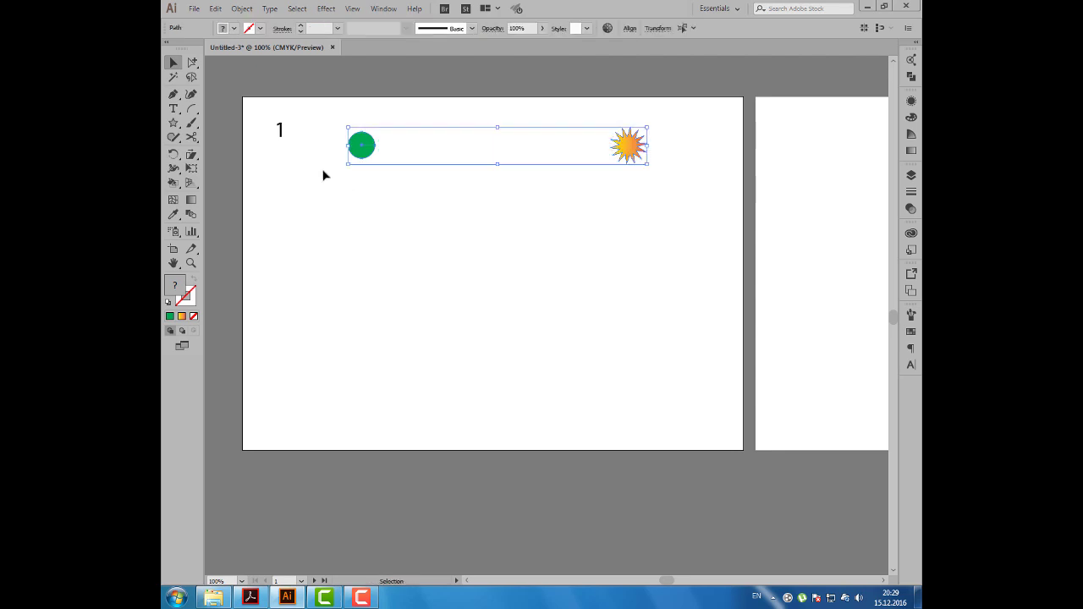
left_click(192, 214)
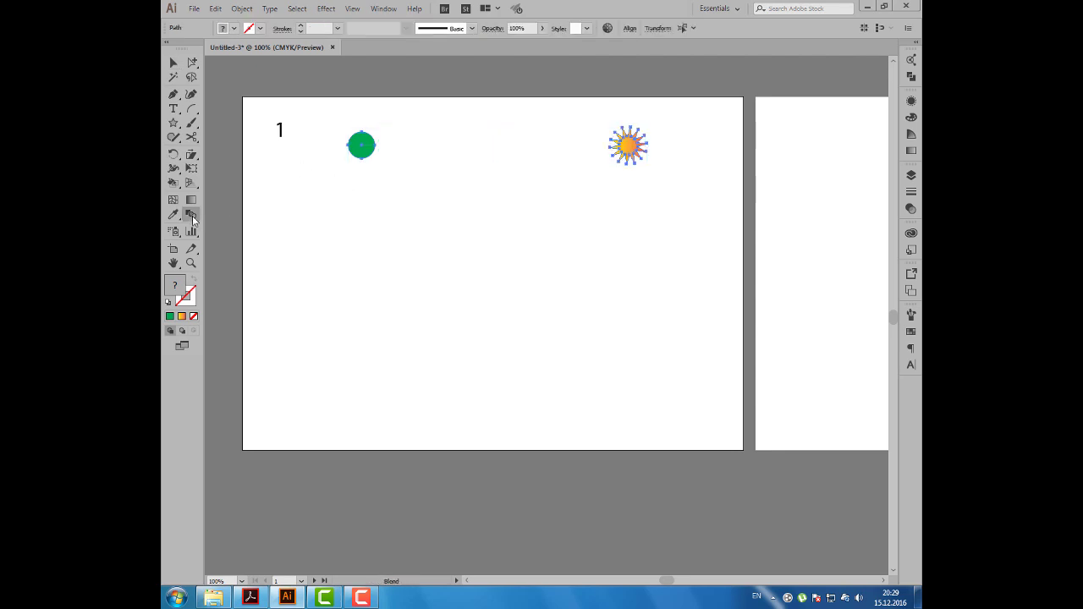
left_click(373, 154)
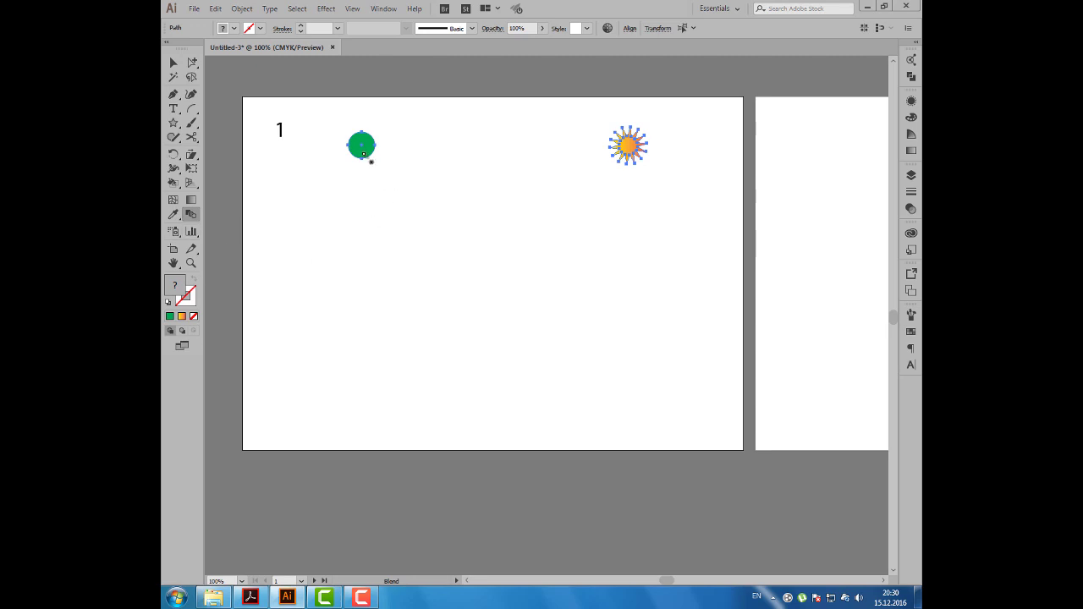
left_click(630, 149)
key("v")
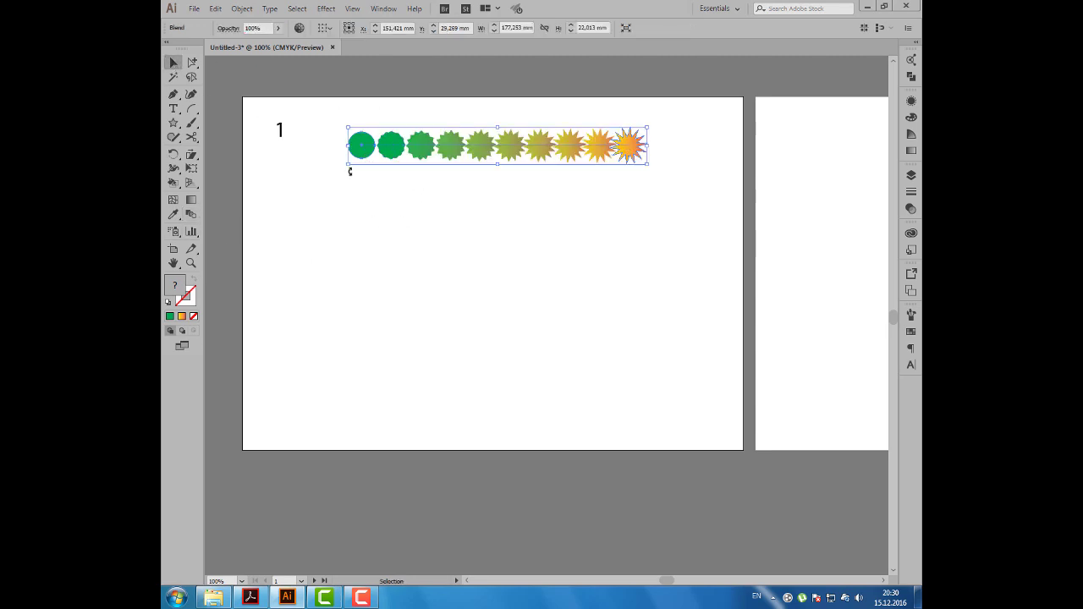
left_click(388, 209)
left_click_drag(280, 133, 279, 309)
- Relabel the copied number as '2' and paste a circle-and-starburst copy aligned beside it
double_click(273, 310)
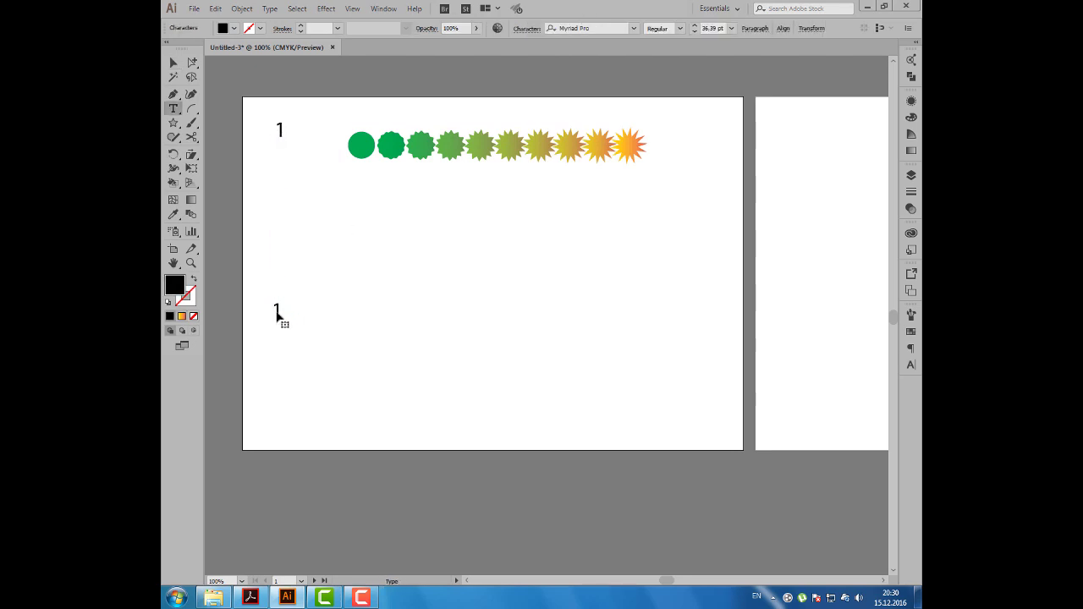
double_click(278, 310)
type("2")
left_click(174, 62)
left_click(329, 218)
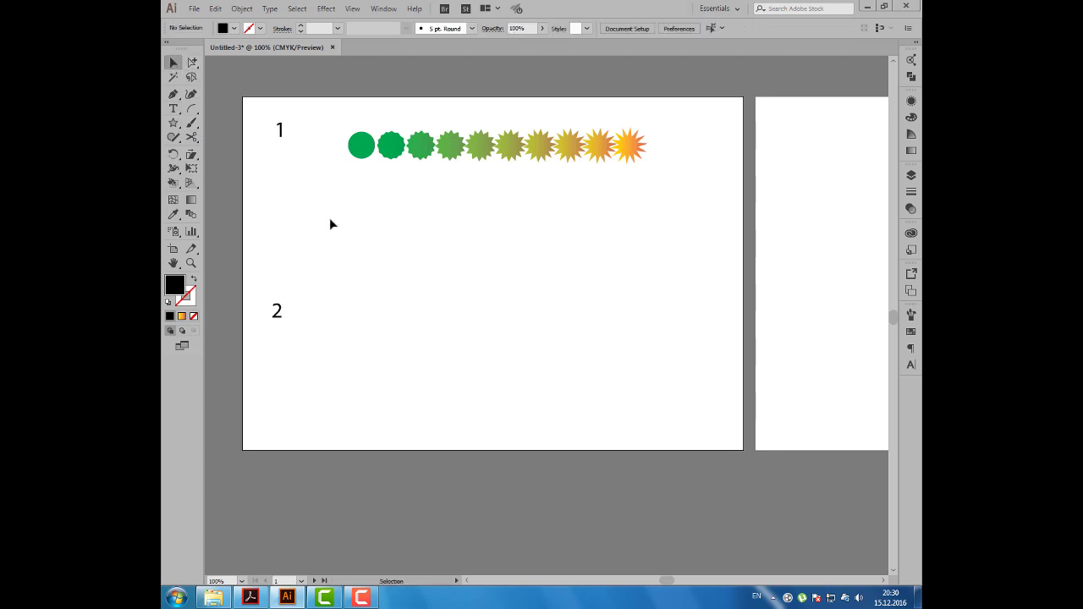
key("ctrl+v")
left_click_drag(411, 315, 359, 317)
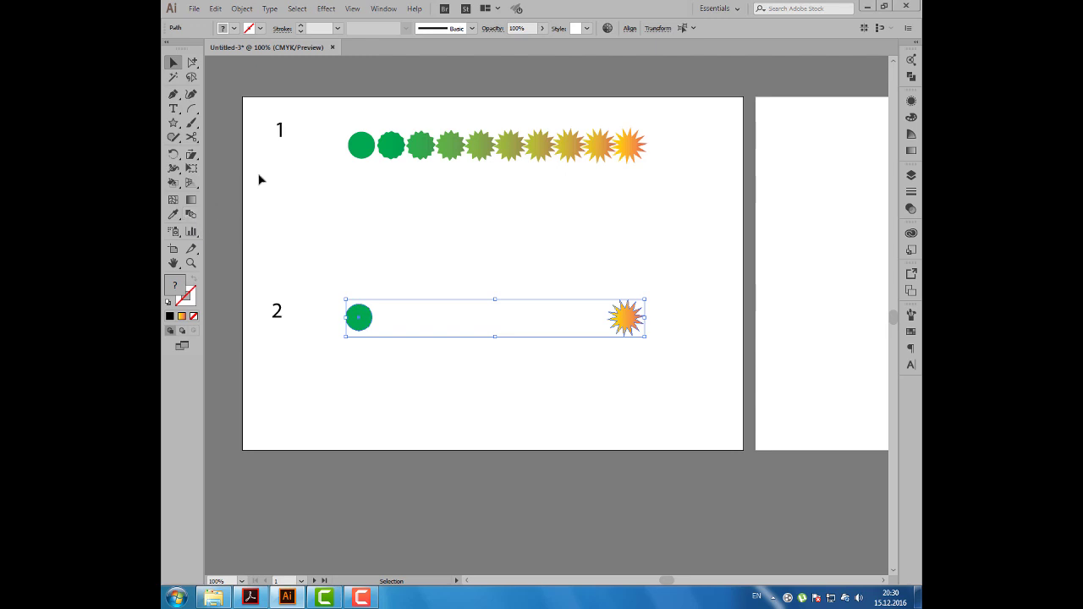
- Blend row 2's circle and star with Object > Blend > Make, then copy the '2' label above the row
left_click(241, 8)
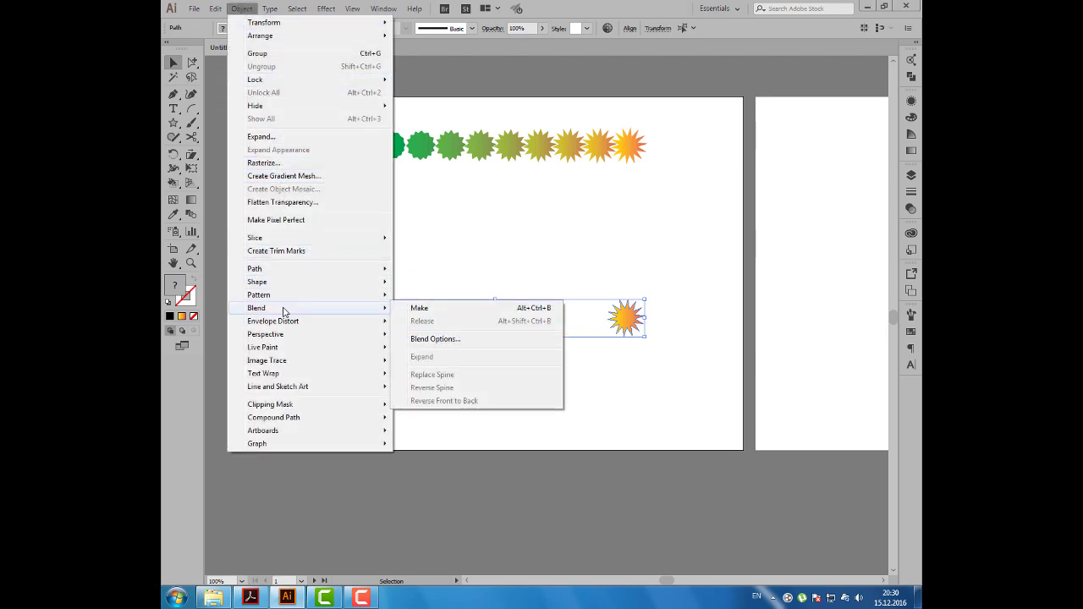
mouse_move(256, 308)
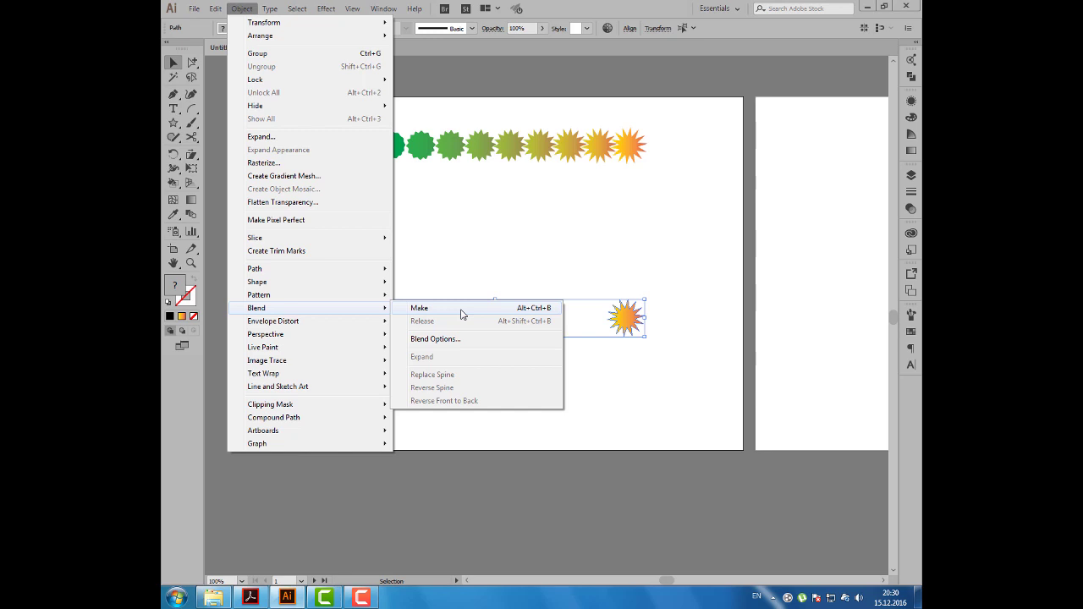
left_click(461, 308)
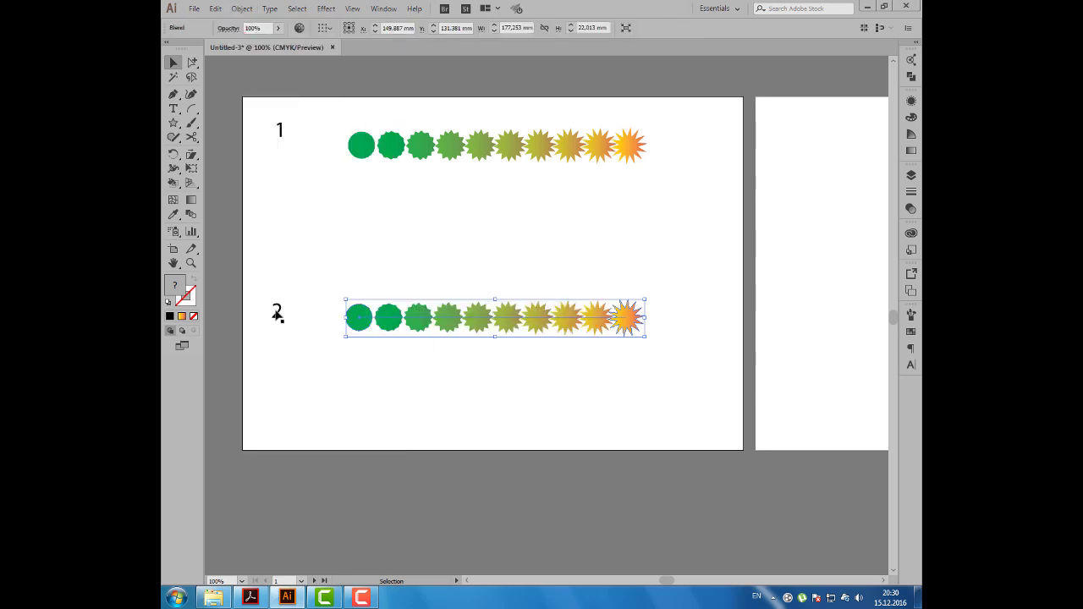
left_click_drag(278, 319, 412, 278)
- Change the copied label's text to 'Alt+Ctrl+B' and colour it red
double_click(411, 270)
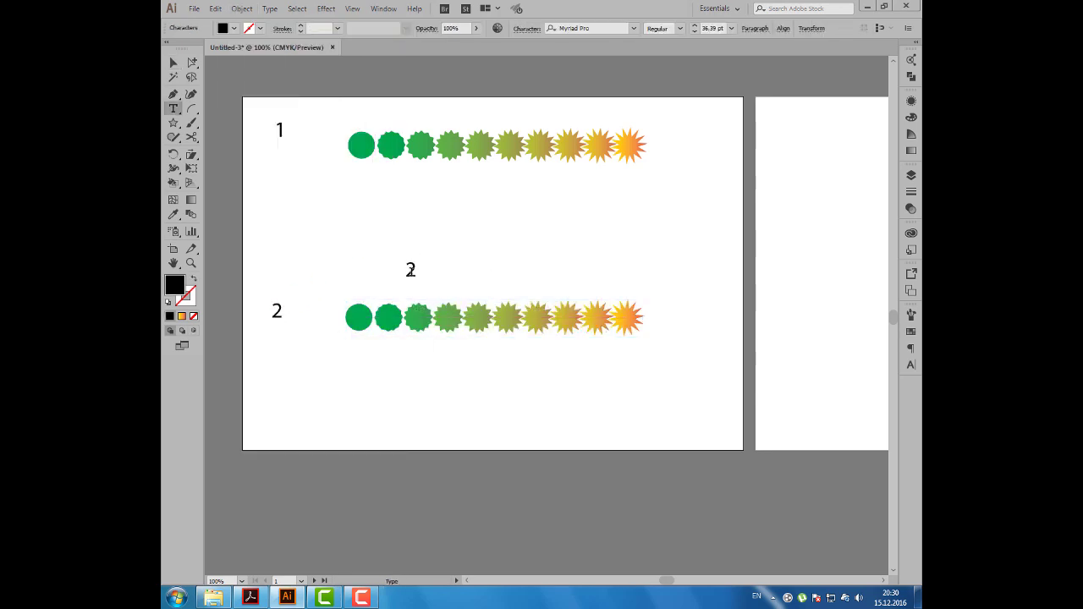
key("shift+Right")
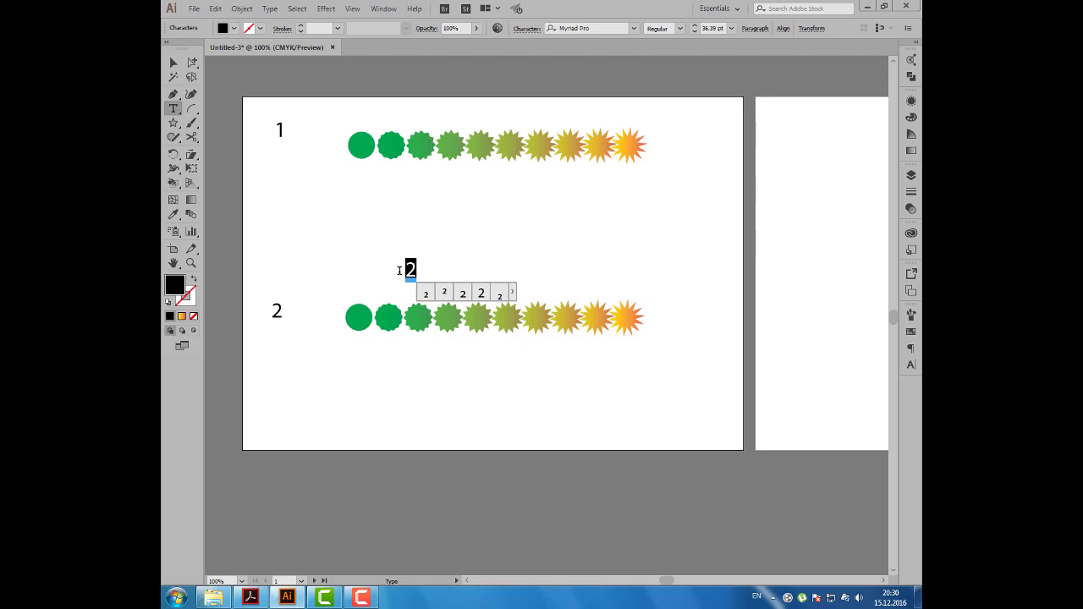
type("A")
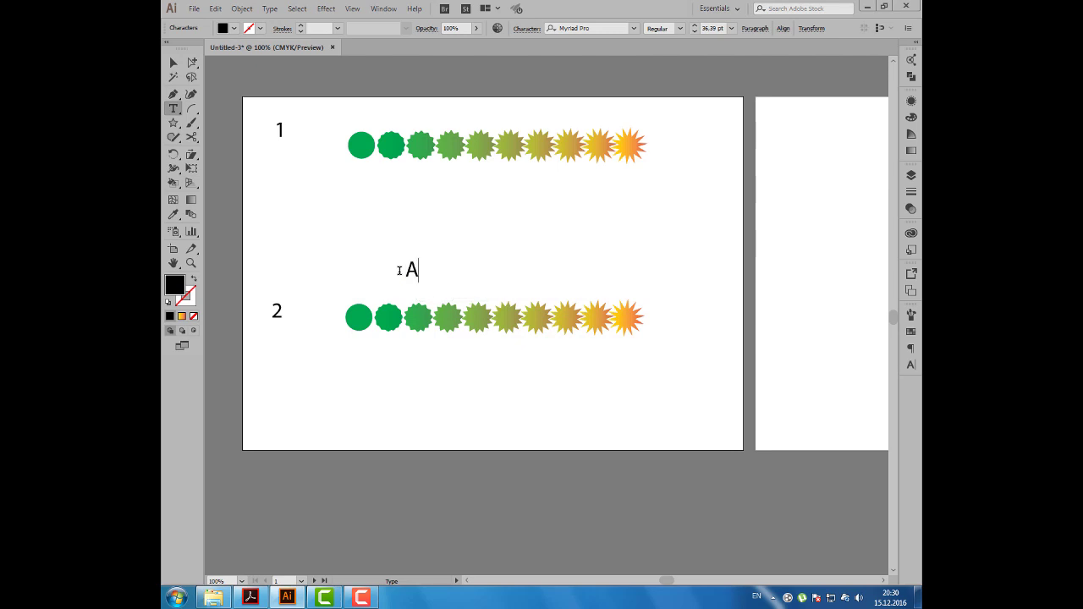
type("lt")
type("+Ct")
type("rl+B")
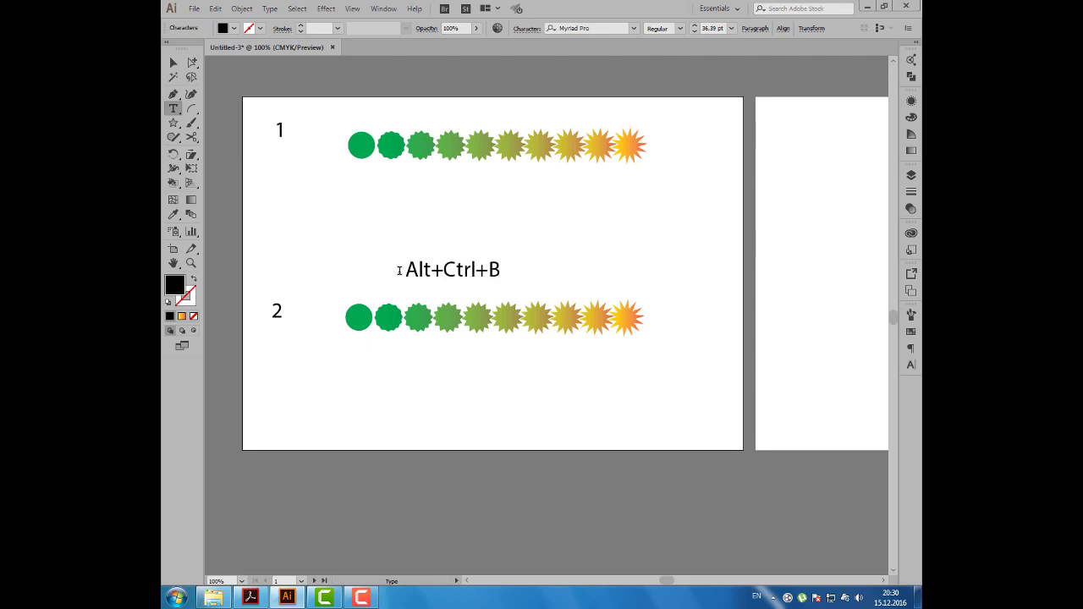
left_click(173, 63)
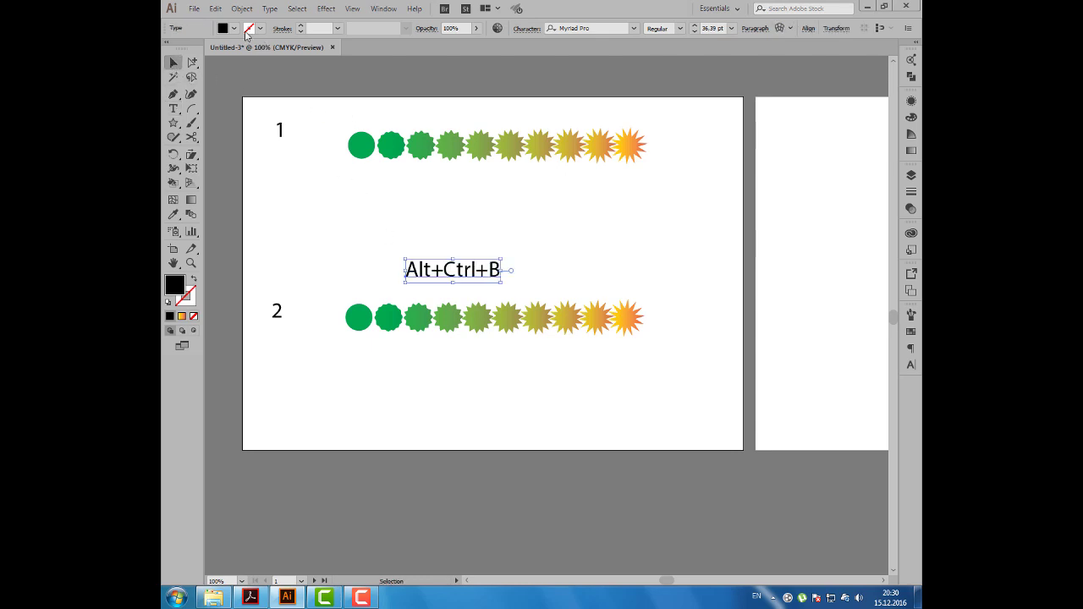
left_click(234, 28)
left_click(204, 52)
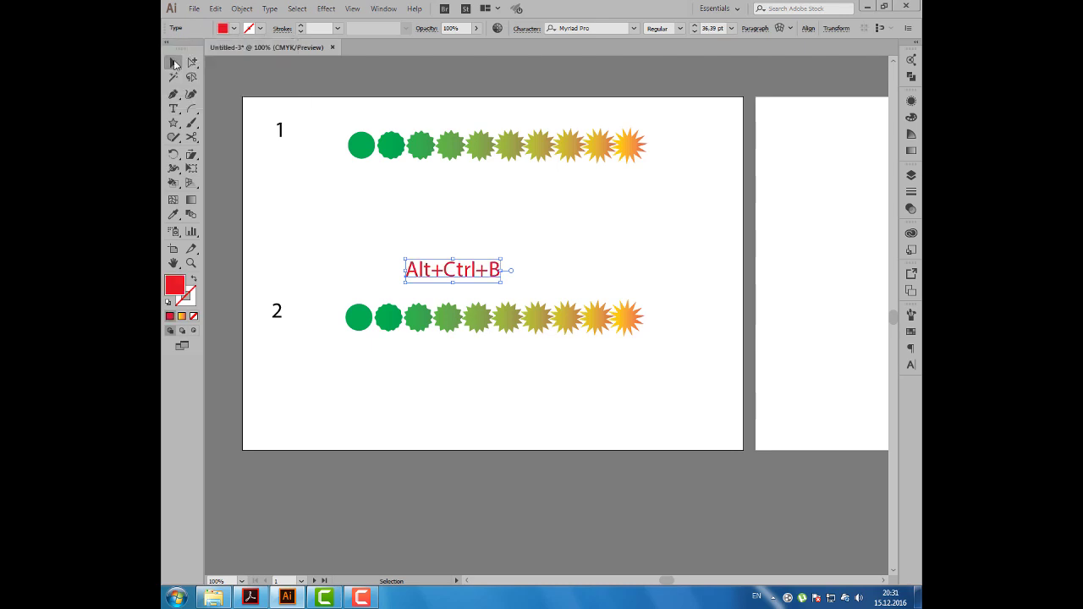
- Move the red note right, centred above row 2, and select the row 1 blend
left_click(380, 246)
left_click_drag(423, 270, 469, 254)
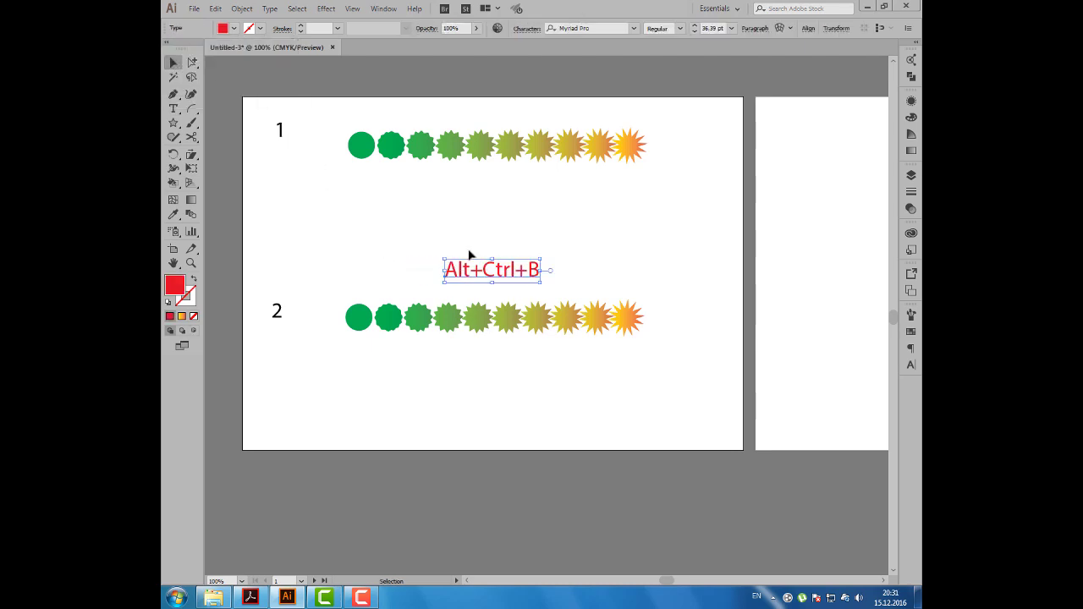
left_click(479, 226)
left_click(482, 153)
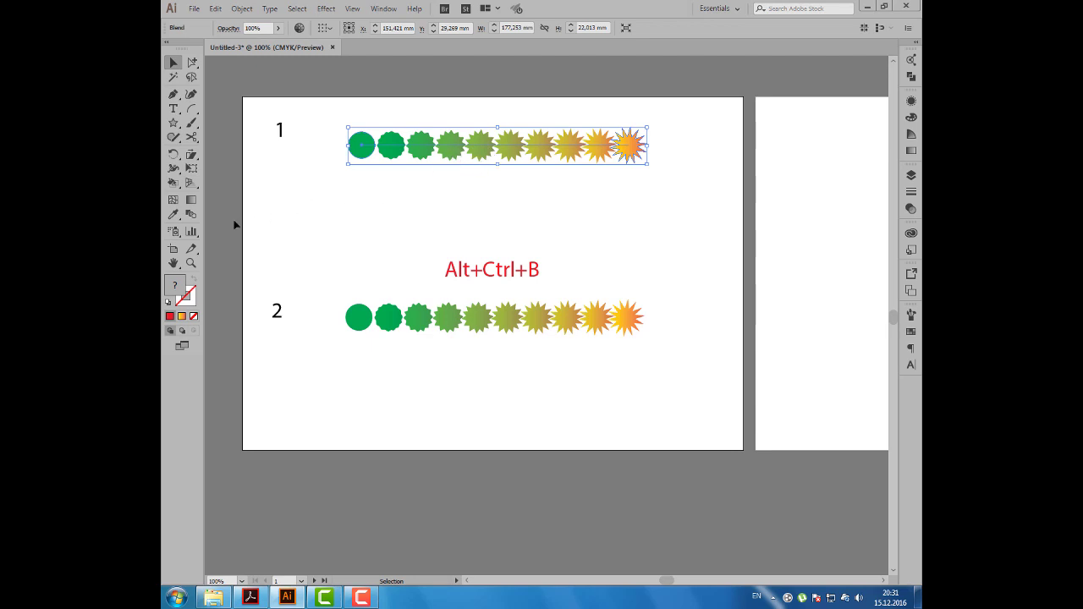
- In Blend Options for row 1, choose Specified Steps spacing and enter 24 steps
left_click(192, 215)
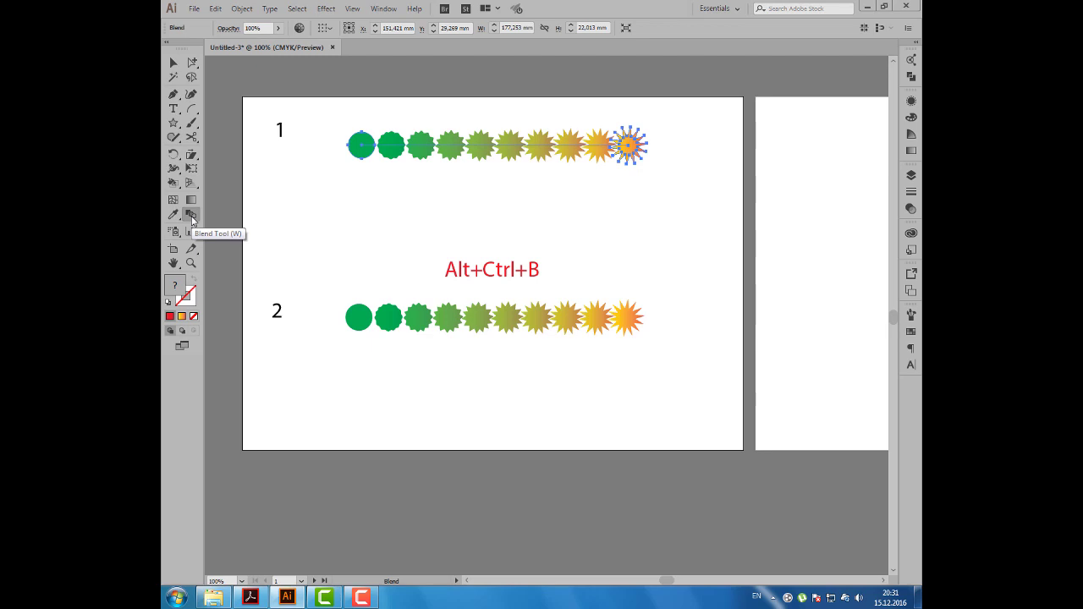
double_click(191, 217)
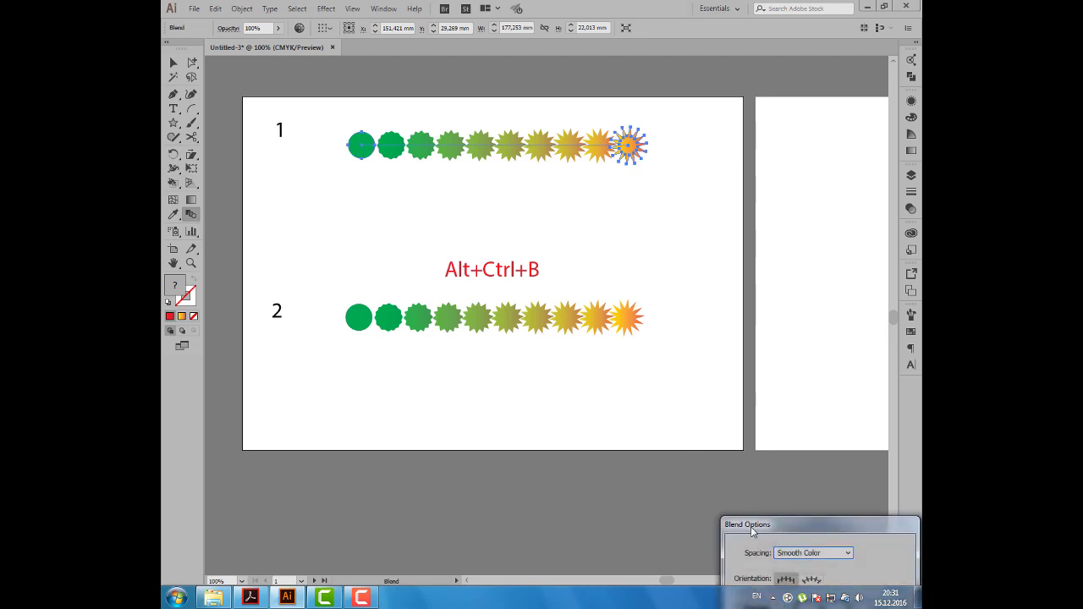
left_click_drag(752, 531, 687, 199)
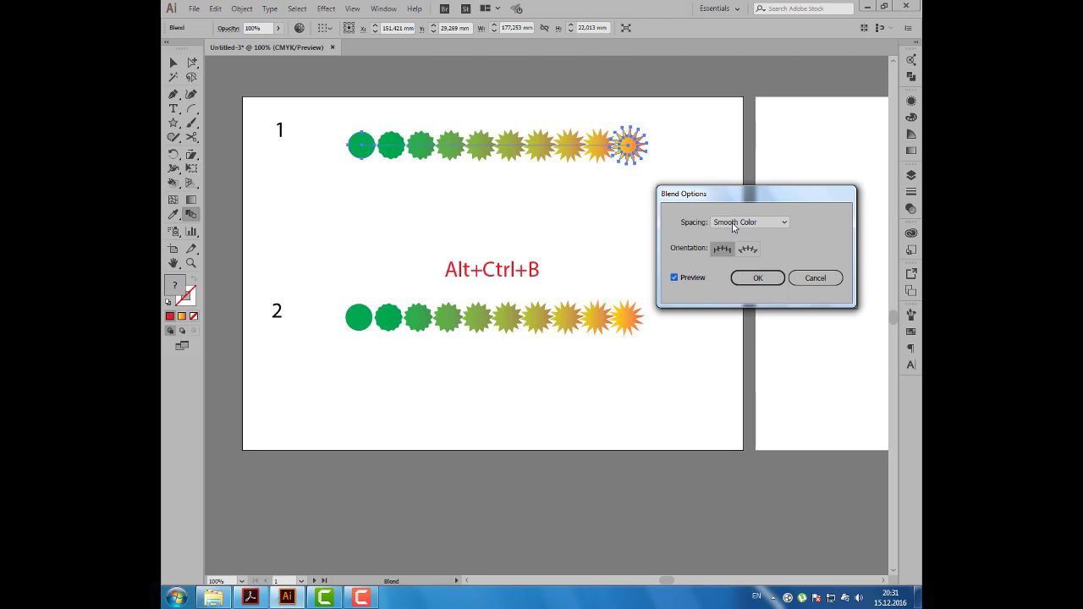
left_click(734, 224)
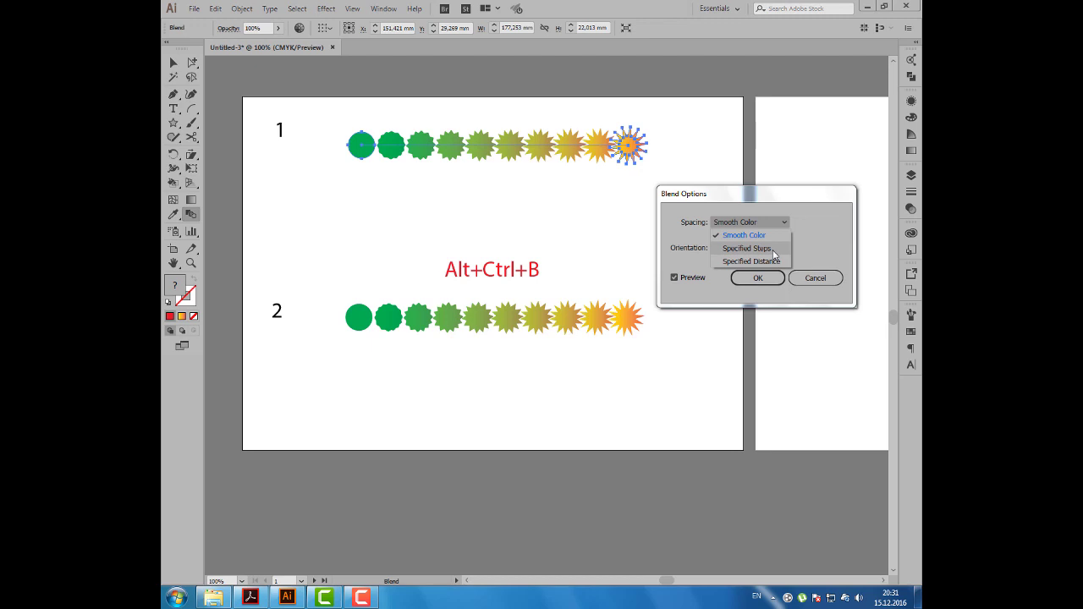
left_click(774, 249)
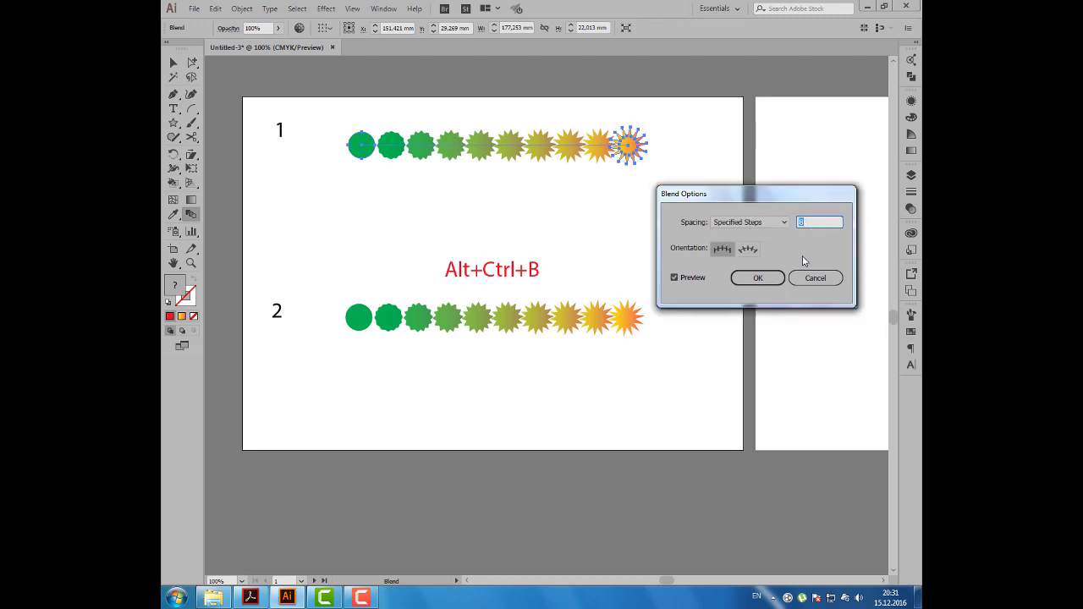
type("1")
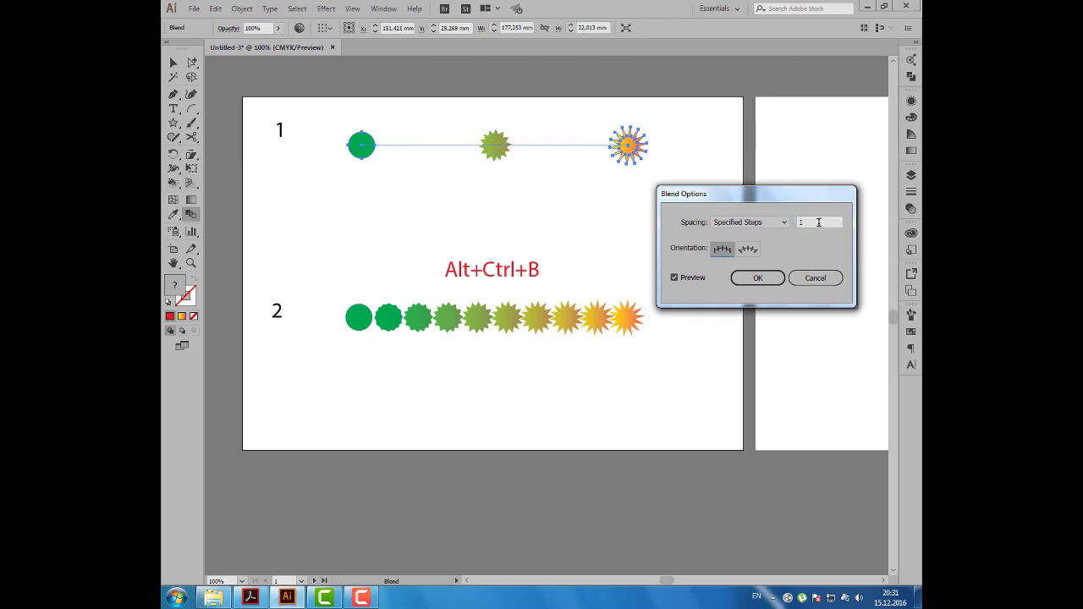
double_click(818, 222)
type("3")
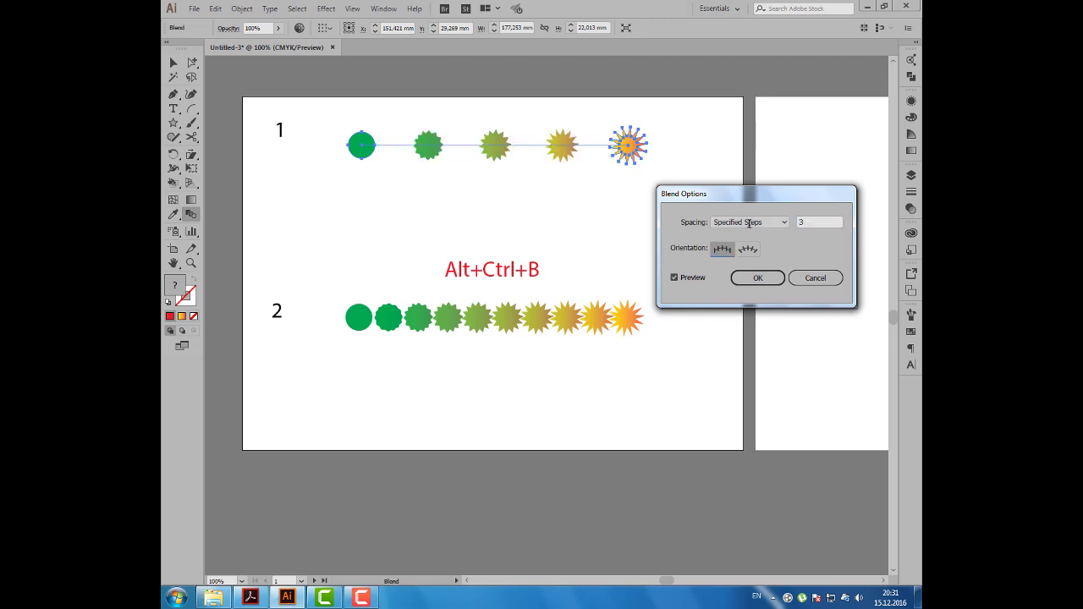
double_click(819, 224)
type("12")
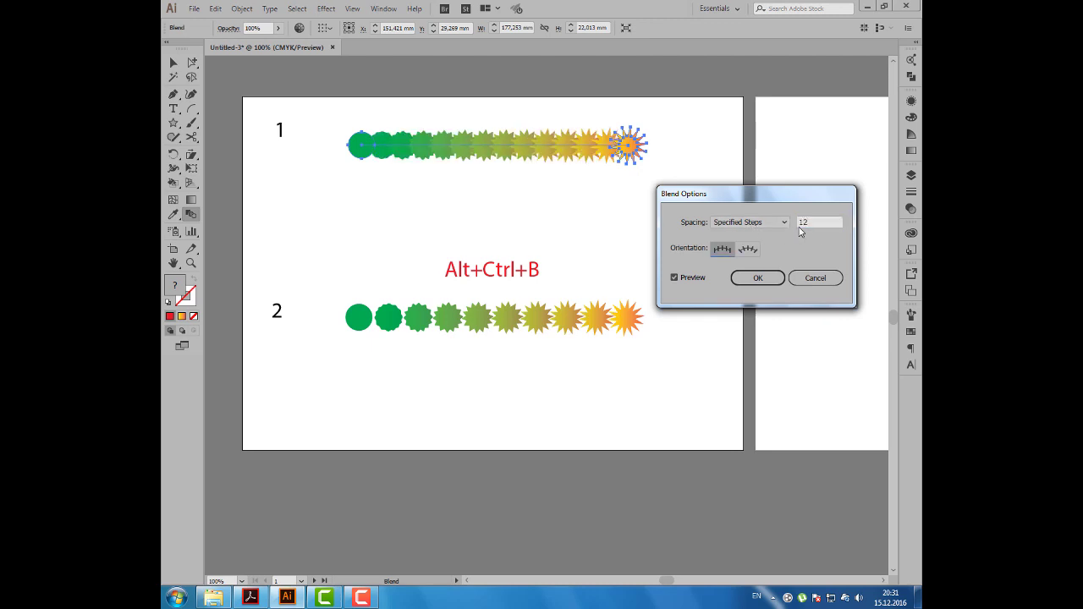
type("24")
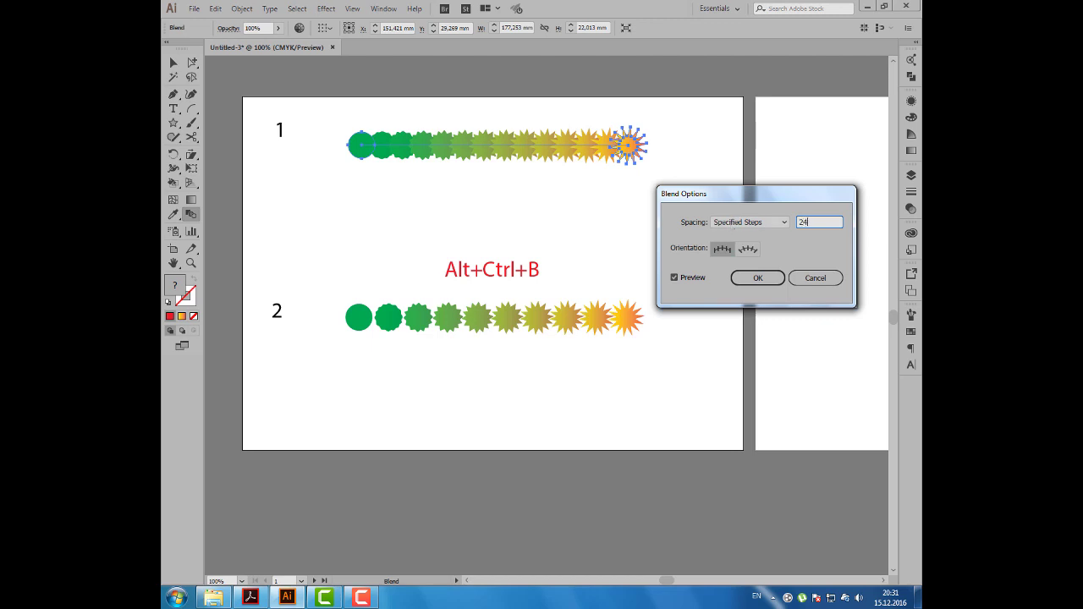
- Keep Specified Steps spacing, set orientation to Align to Path, and confirm
left_click_drag(738, 195, 737, 180)
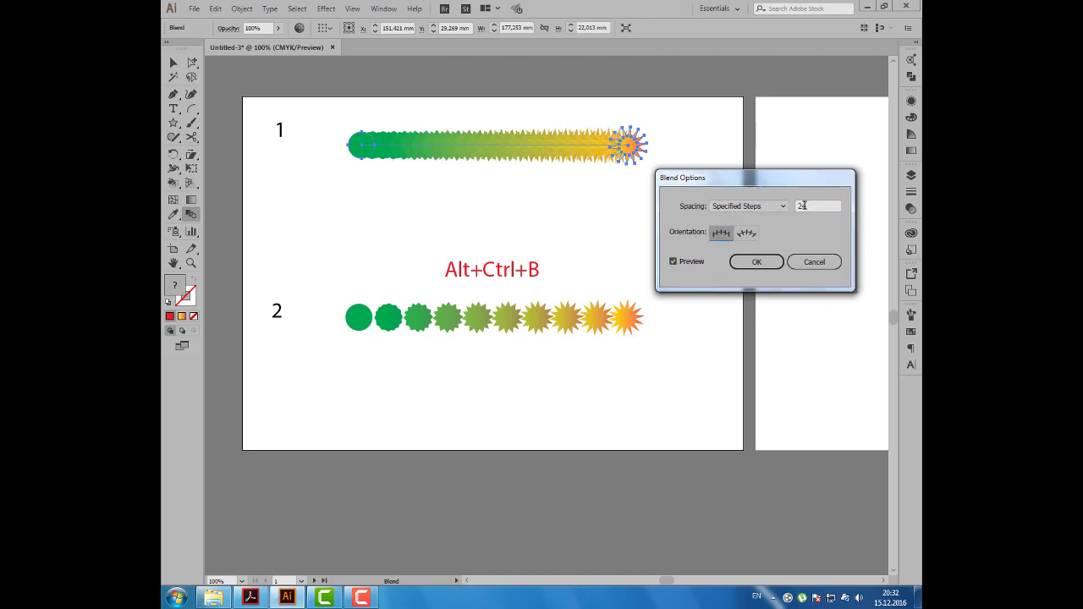
left_click(771, 206)
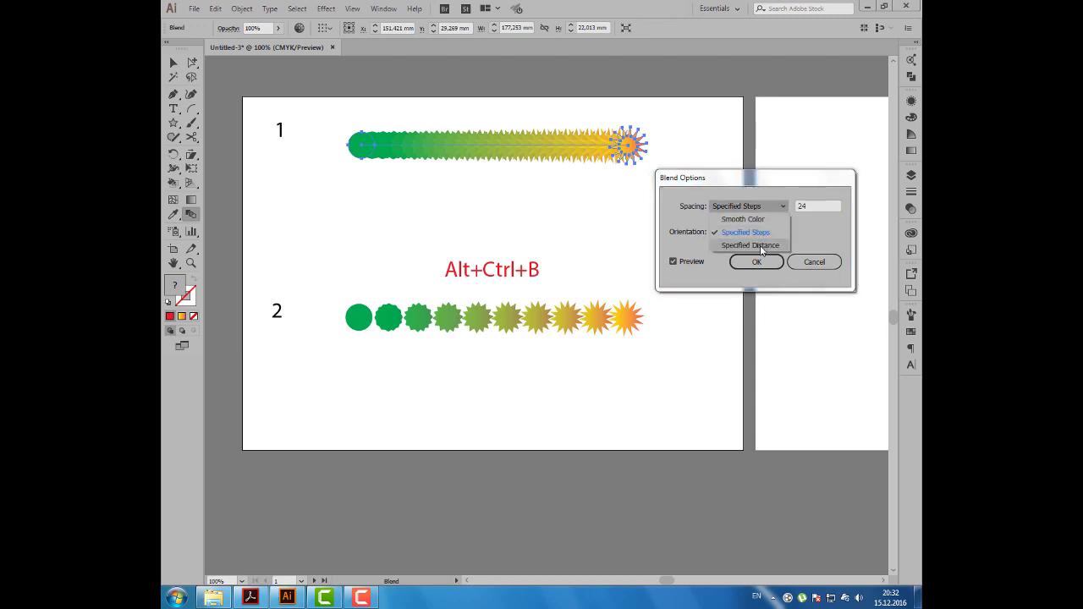
left_click(760, 246)
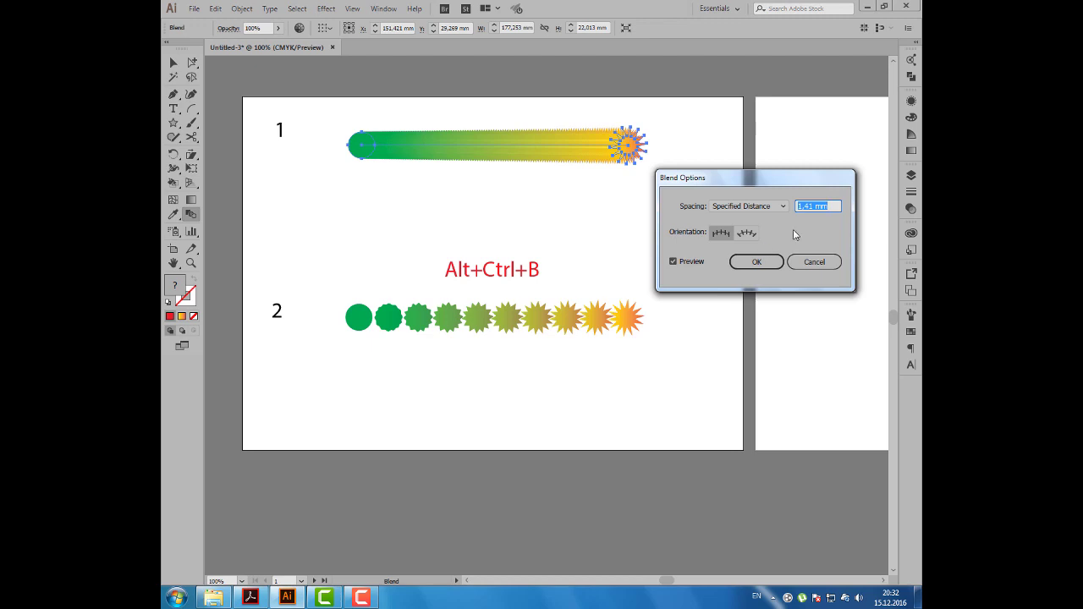
left_click(772, 207)
left_click(767, 233)
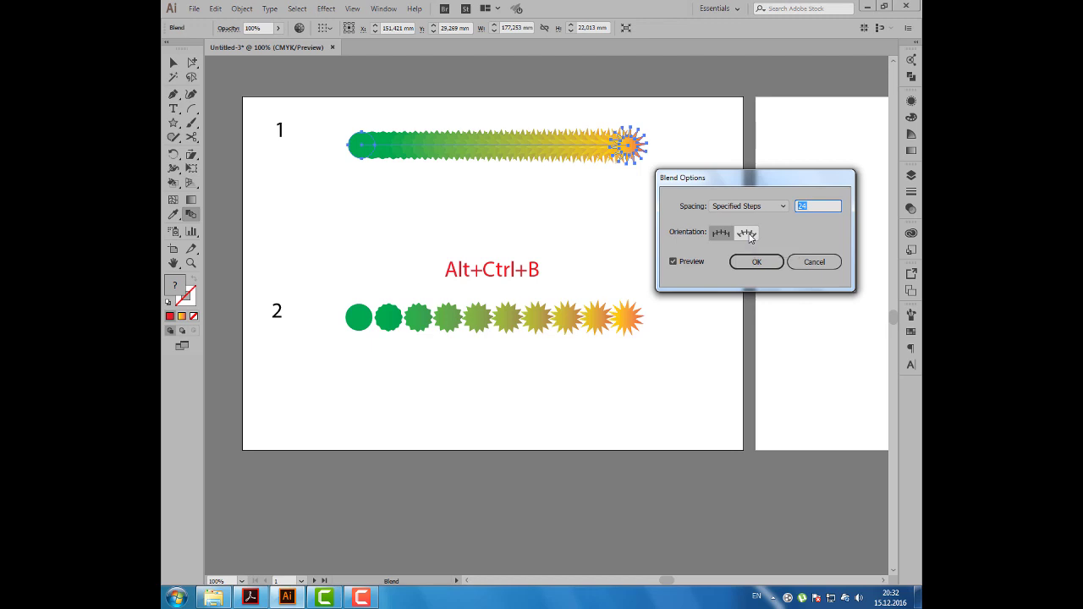
left_click(748, 234)
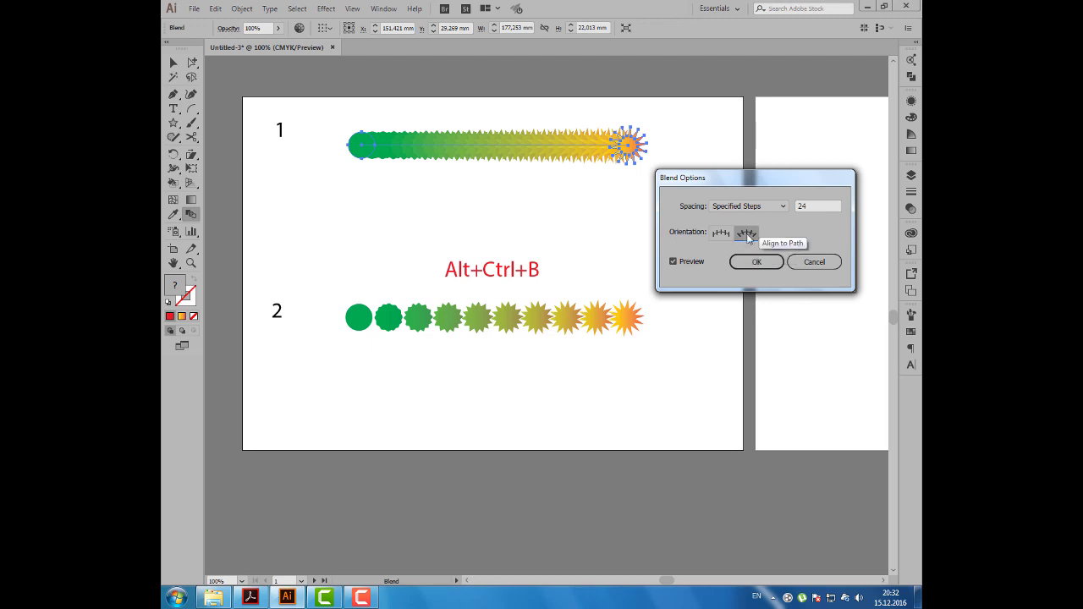
left_click(756, 262)
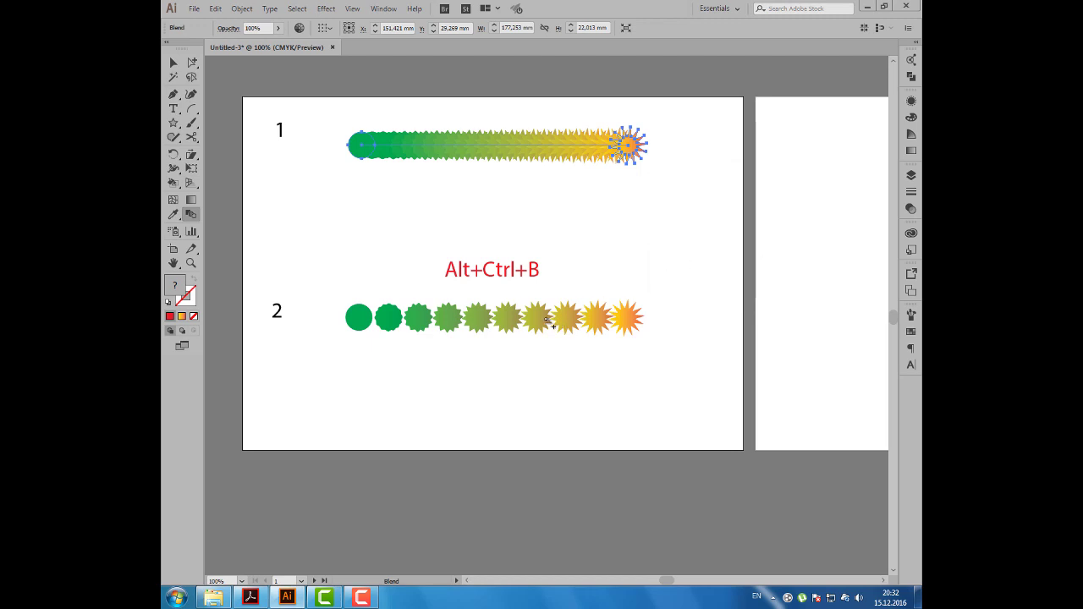
- Give the row 2 blend 25 specified steps with Align to Path orientation
left_click(517, 317)
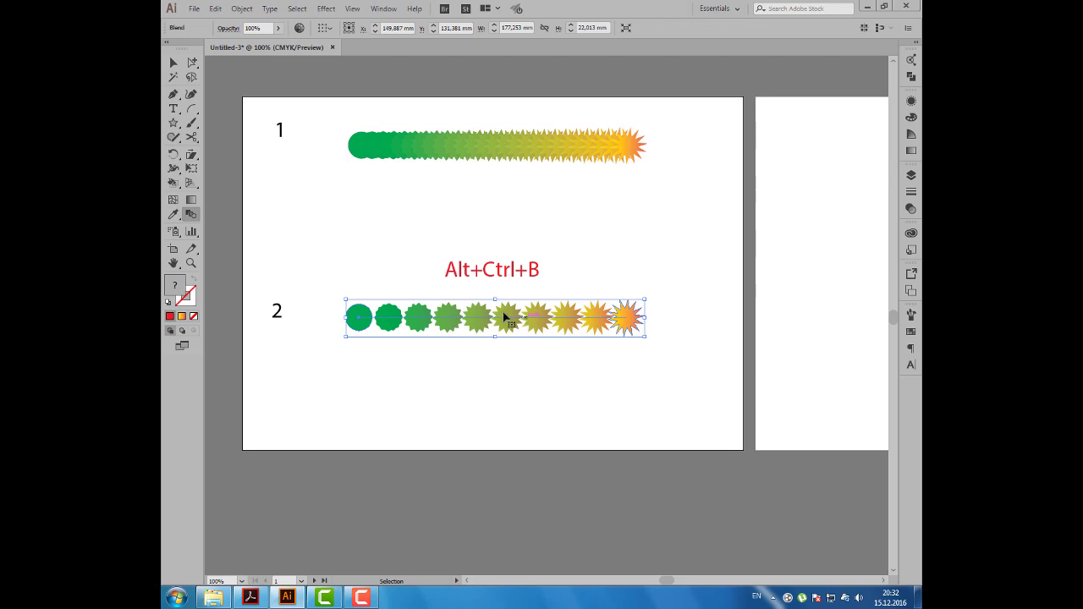
double_click(192, 219)
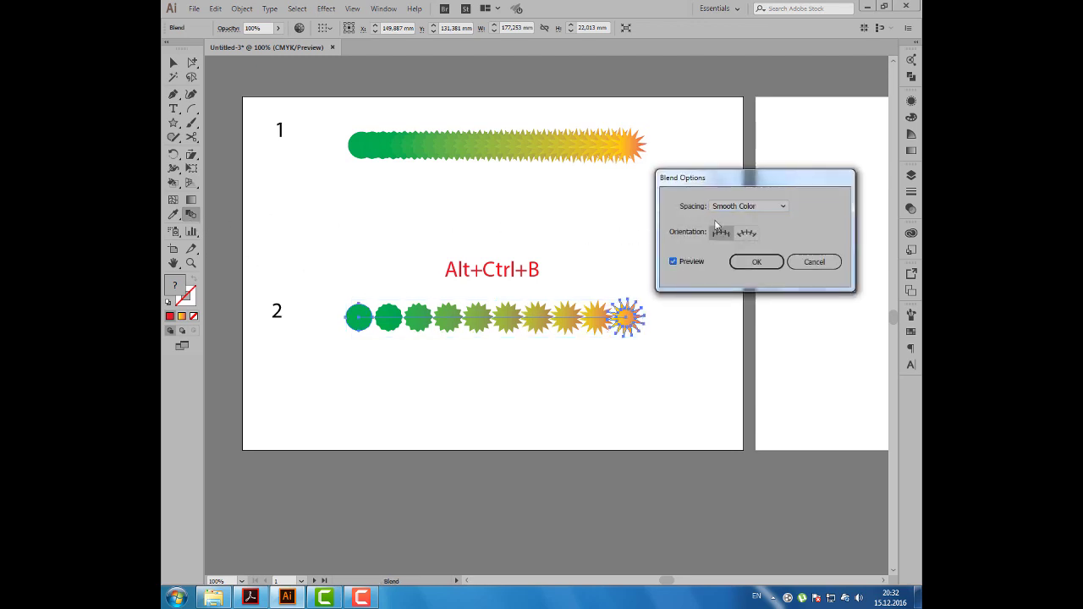
left_click(744, 206)
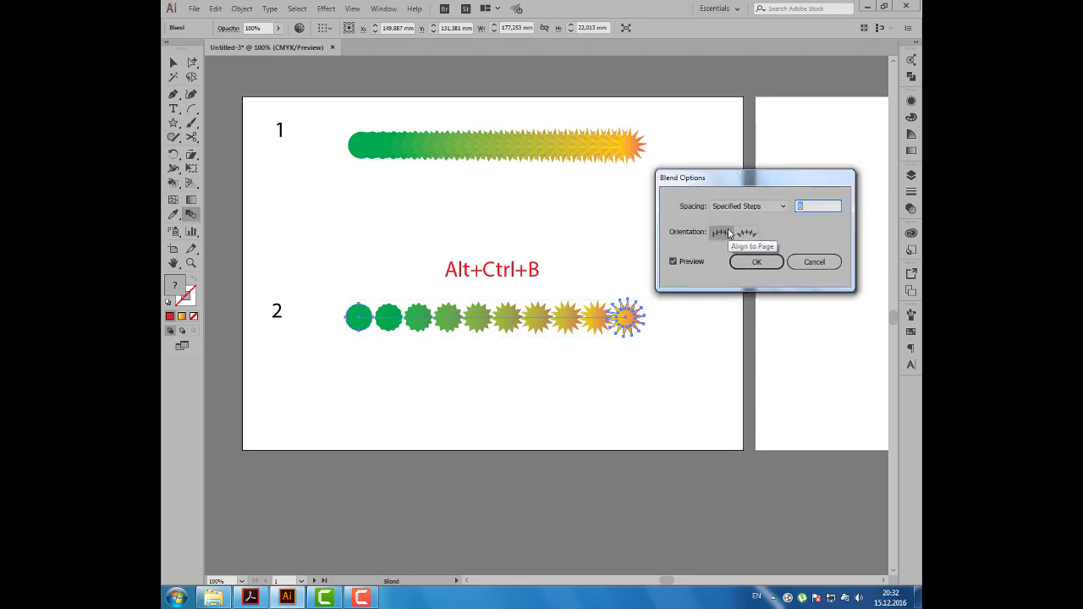
type("25")
key("Tab")
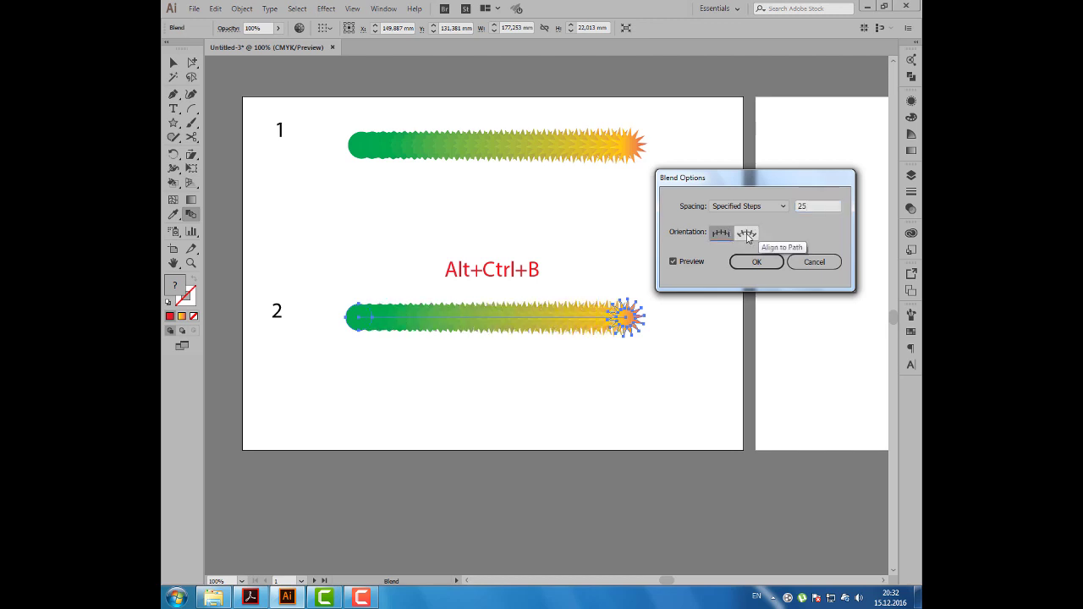
left_click(746, 236)
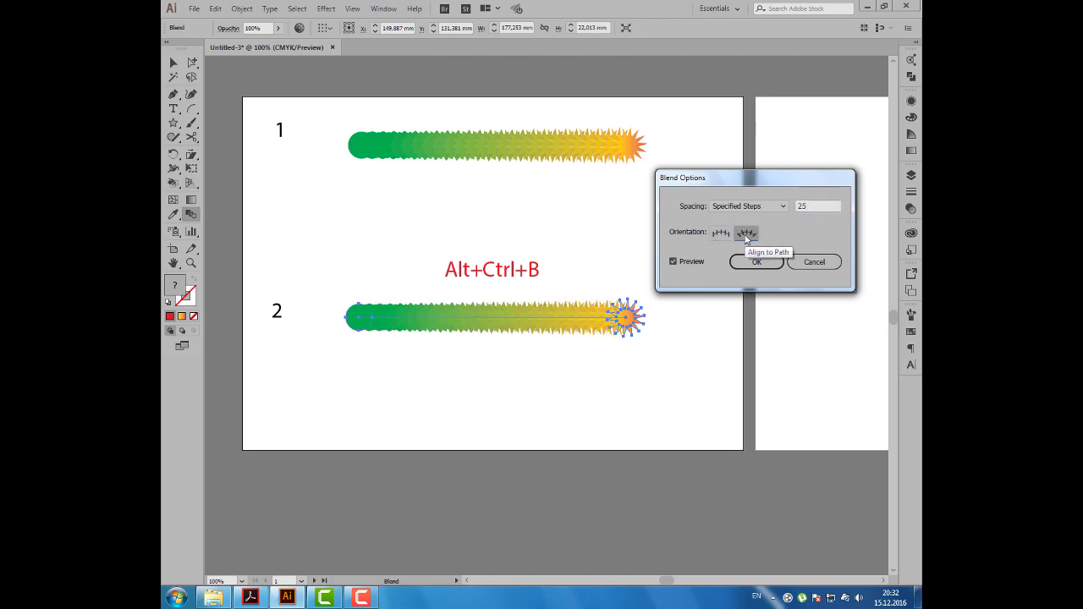
left_click(757, 262)
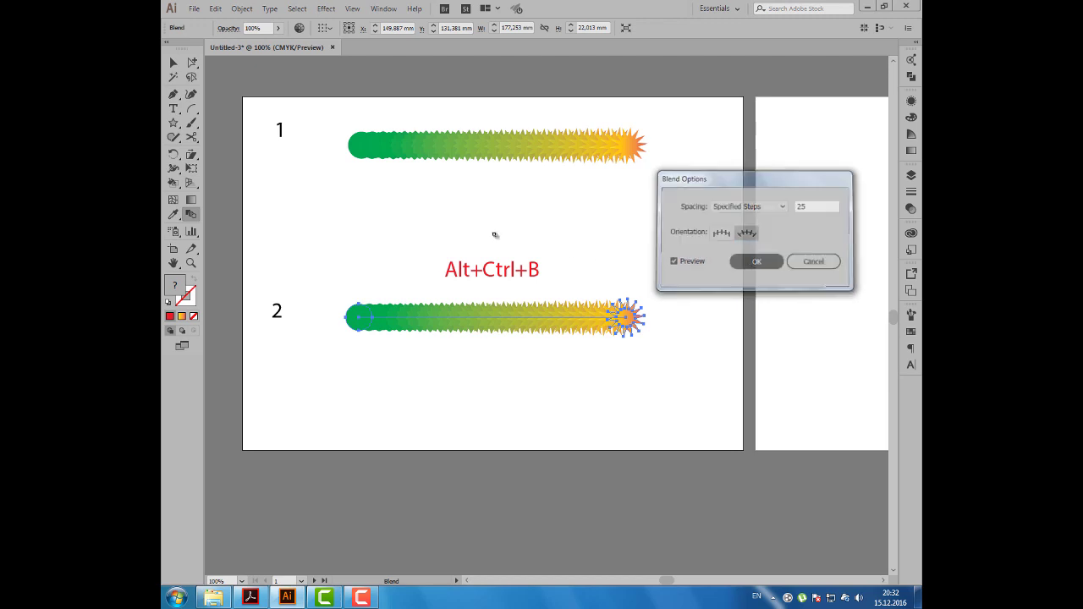
left_click(173, 63)
- Toggle Outline view with Ctrl+Y to inspect the blend spines, then return to Preview
left_click(319, 178)
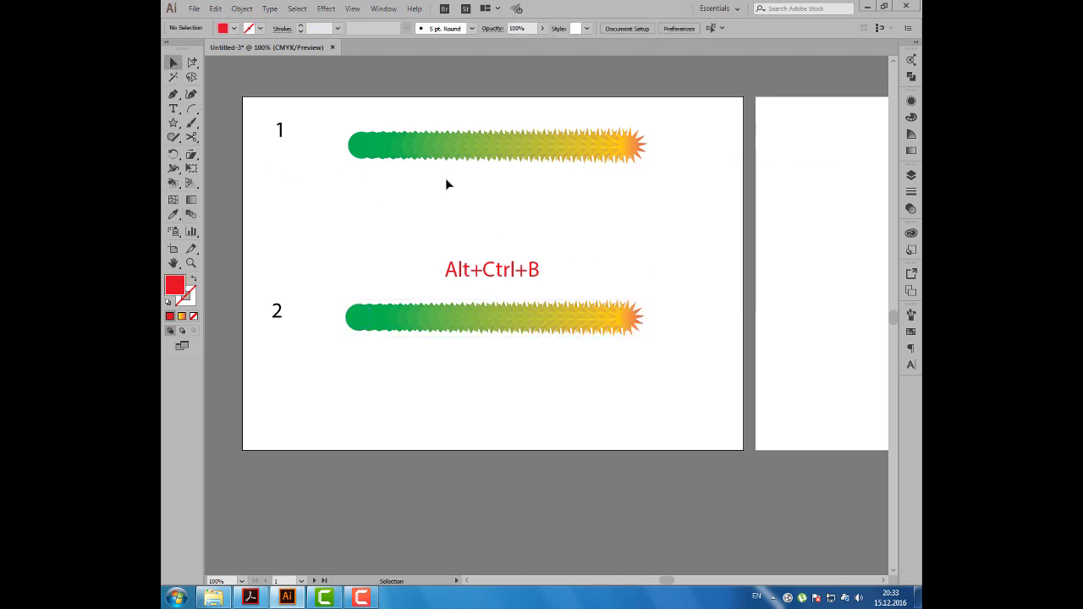
key("ctrl+y")
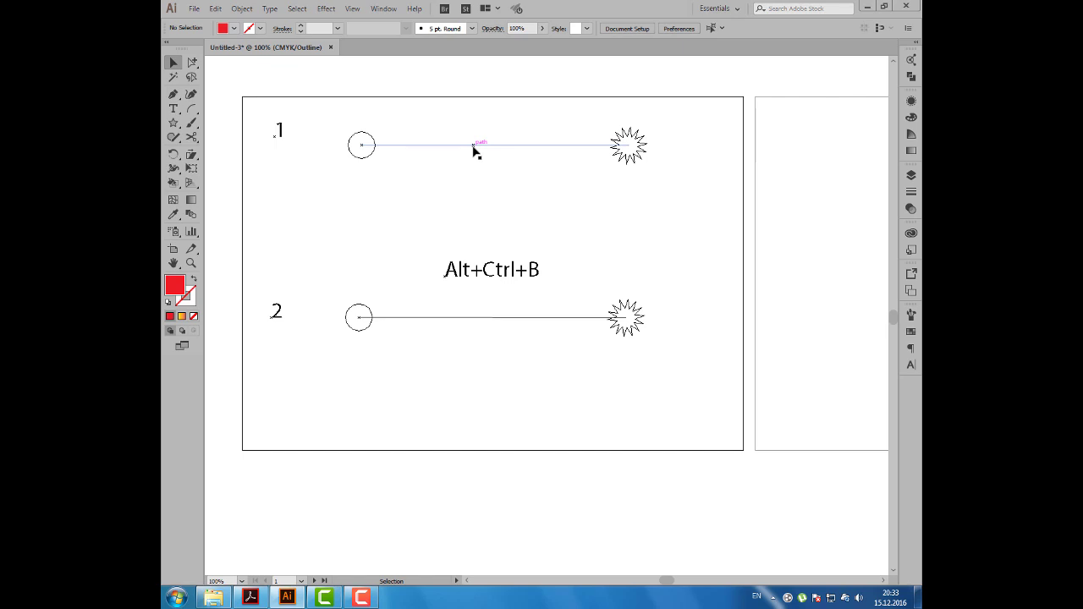
key("ctrl+y")
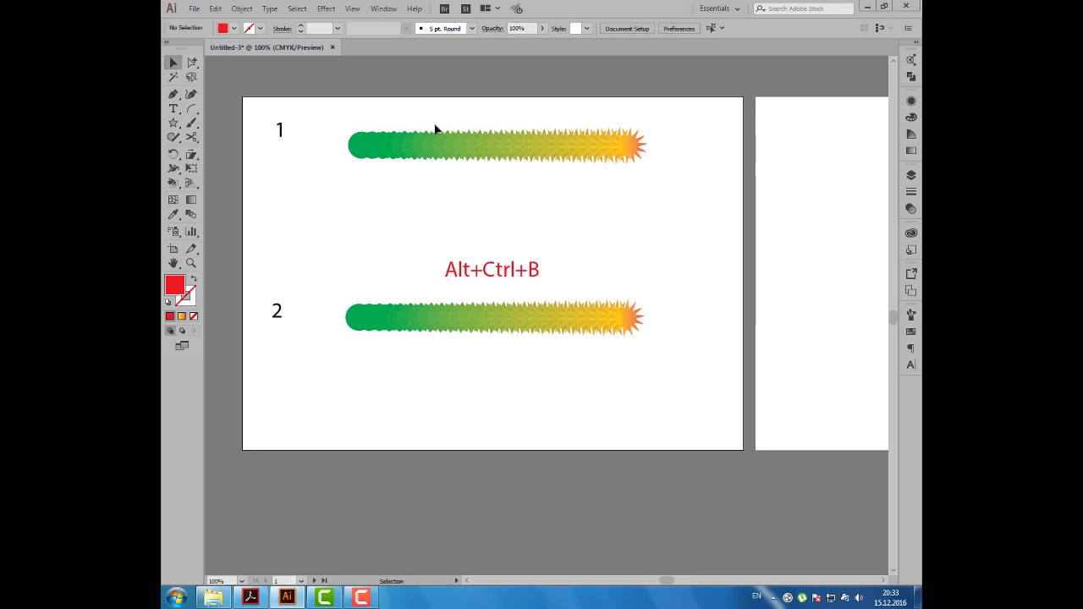
- Outline the first blend's end star in red and its first circle in yellow
left_click_drag(193, 63, 243, 77)
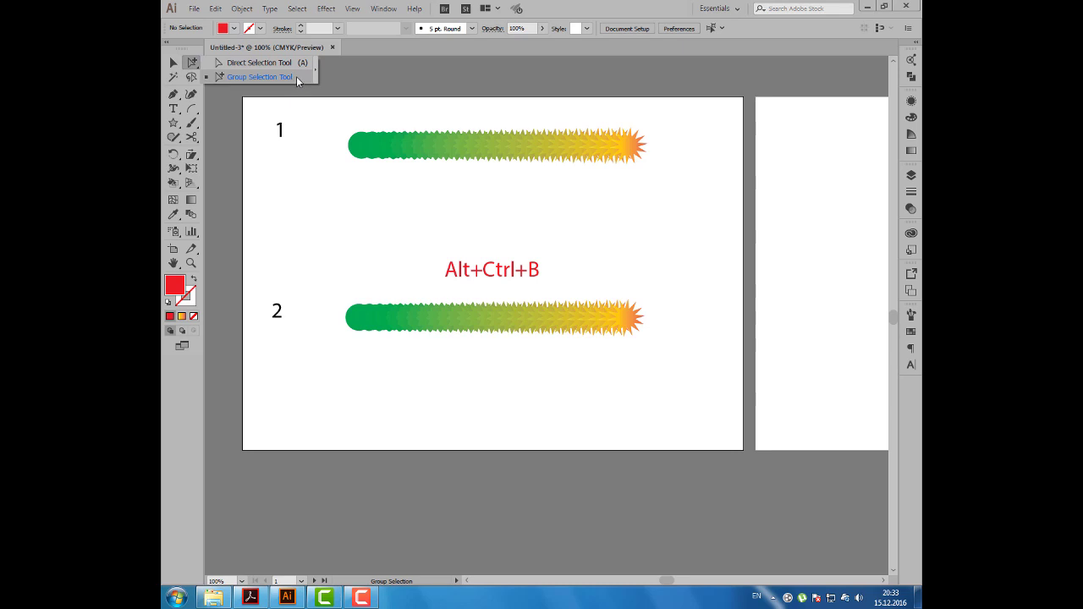
left_click(296, 76)
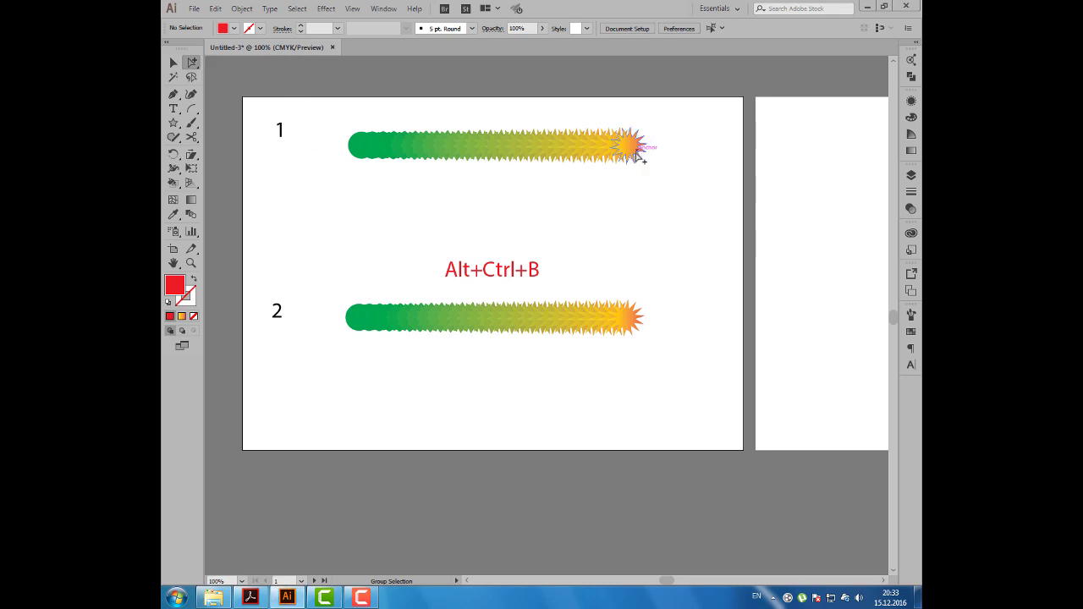
left_click(632, 145)
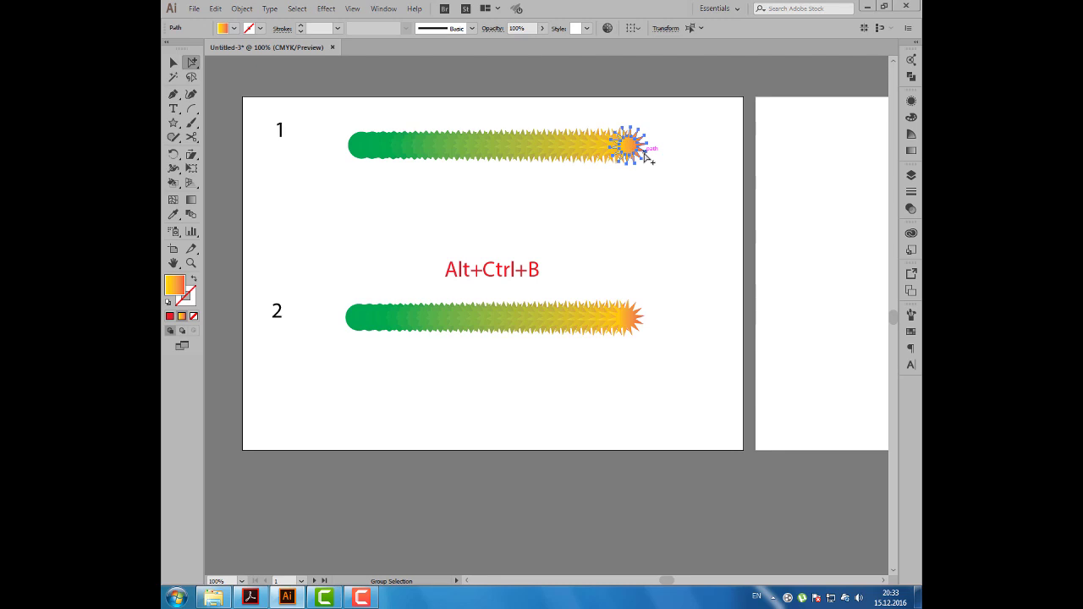
left_click(260, 27)
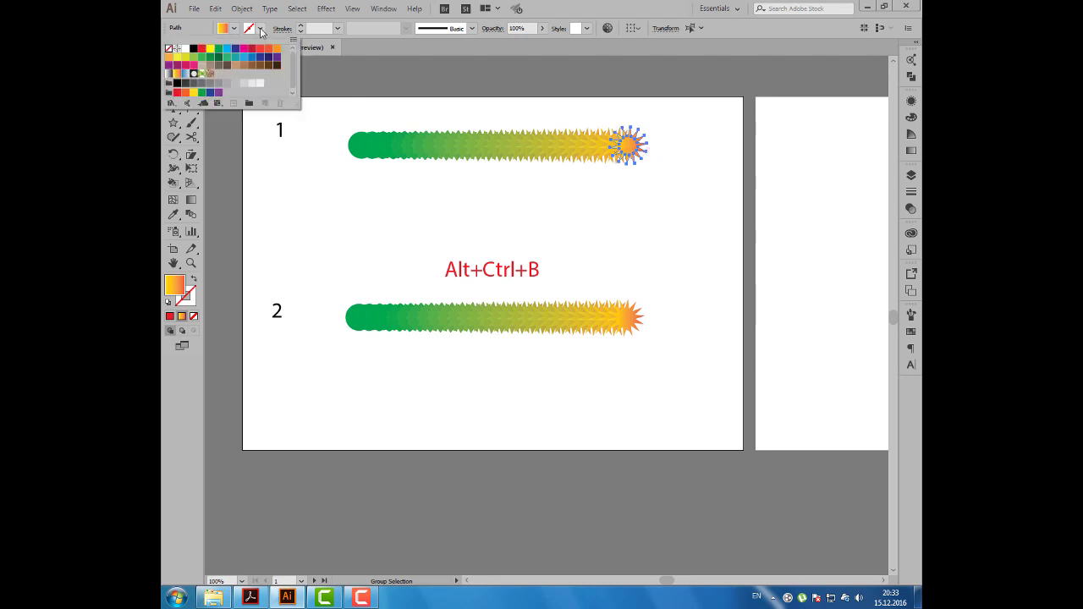
left_click(251, 49)
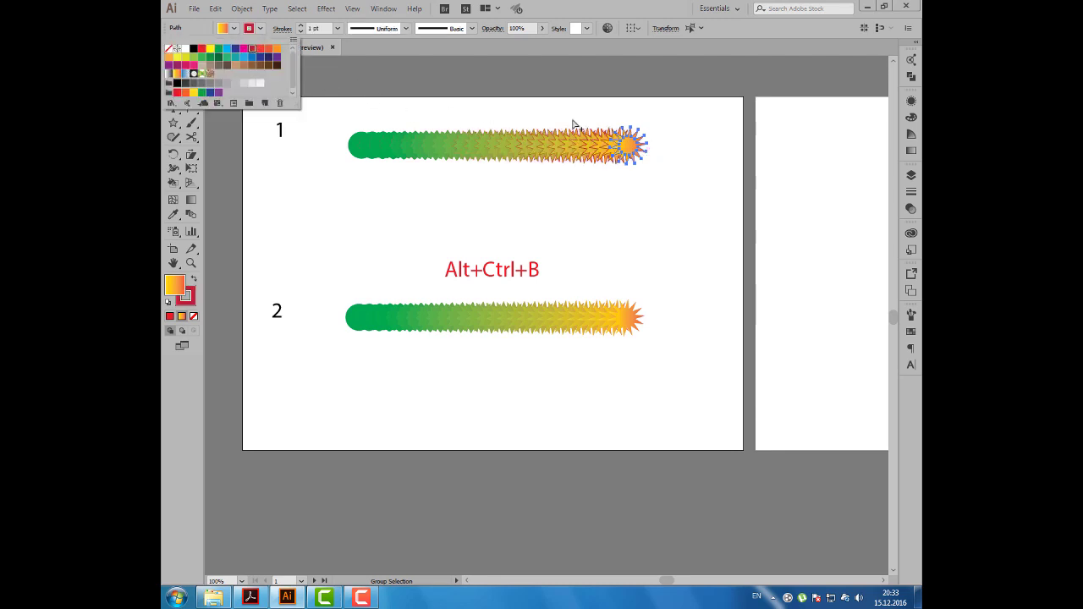
left_click(360, 159)
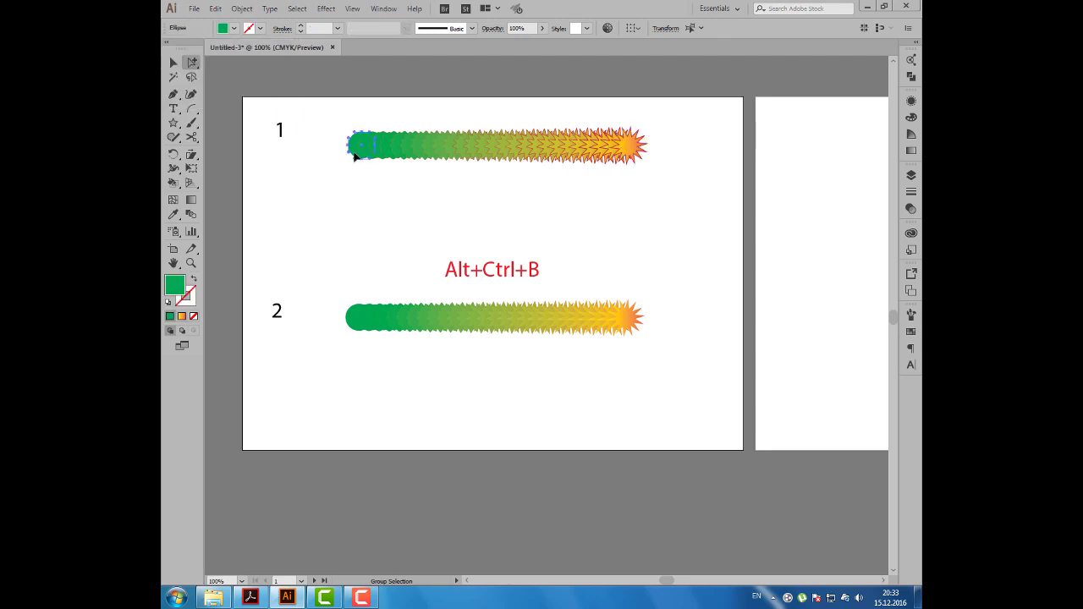
left_click(260, 29)
left_click(214, 53)
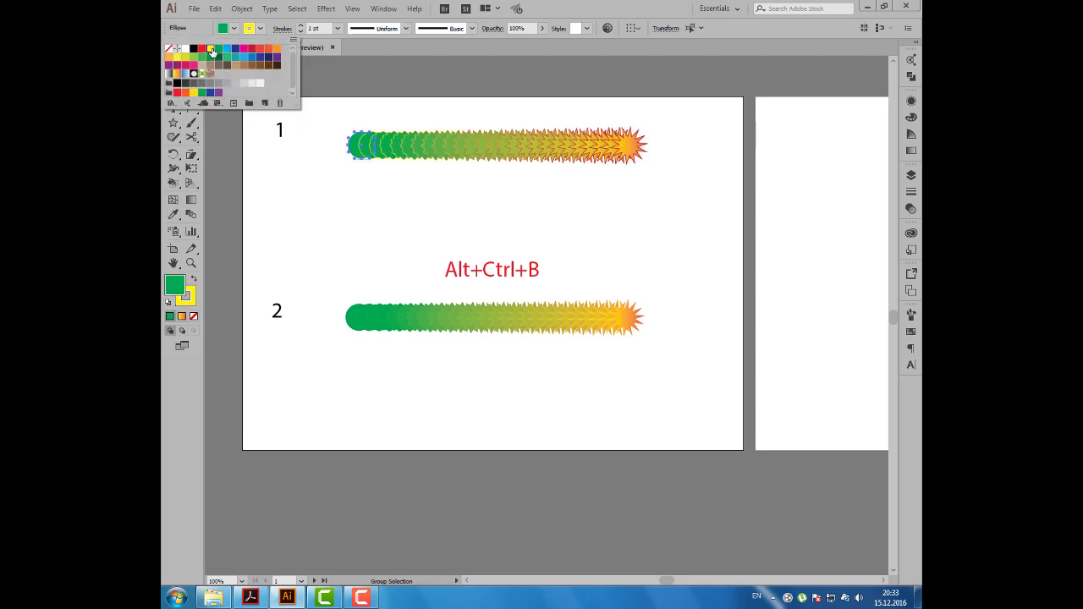
- Give the second blend's end star a red outline and its first circle a dark blue outline
left_click(628, 316)
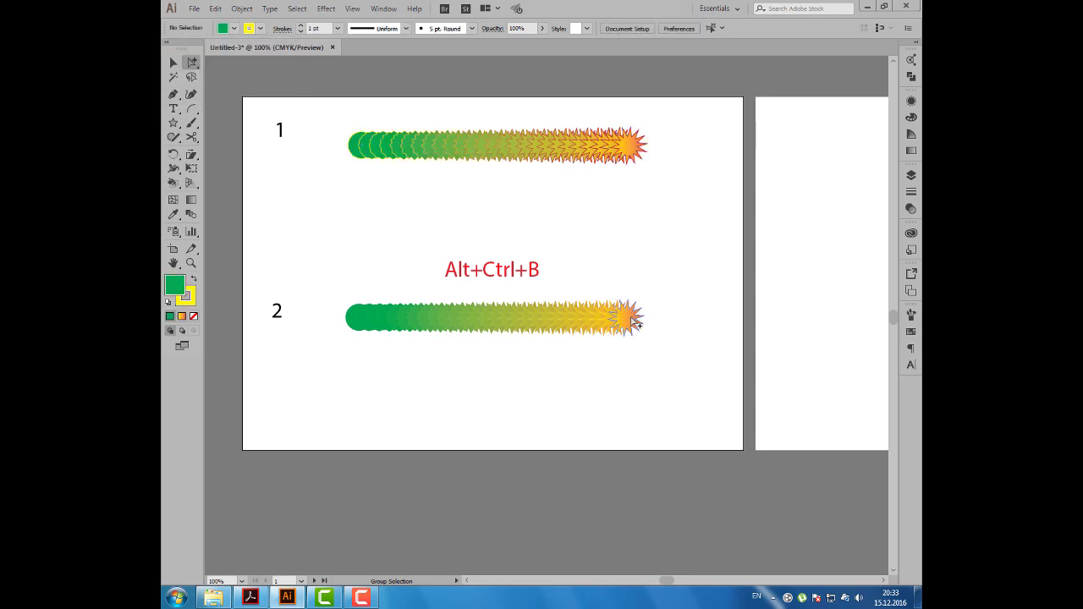
left_click(261, 29)
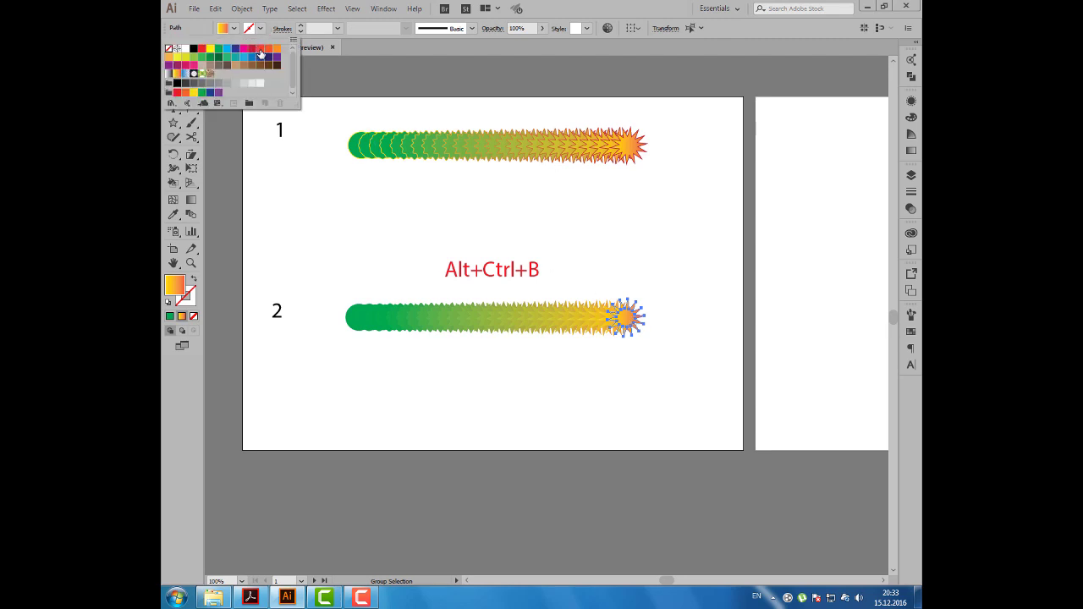
left_click(260, 51)
left_click(353, 317)
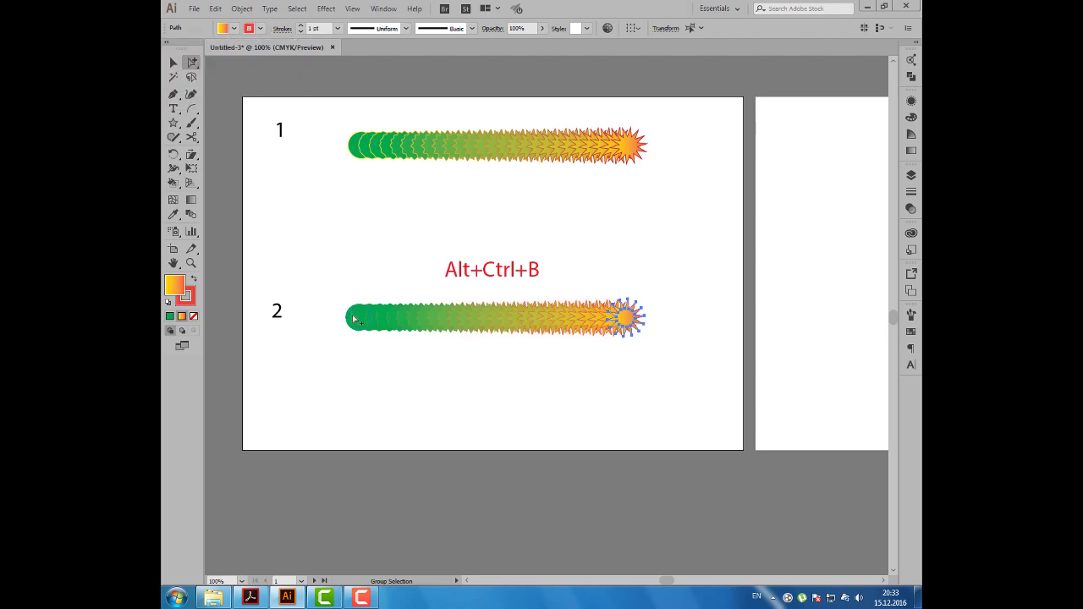
left_click(261, 29)
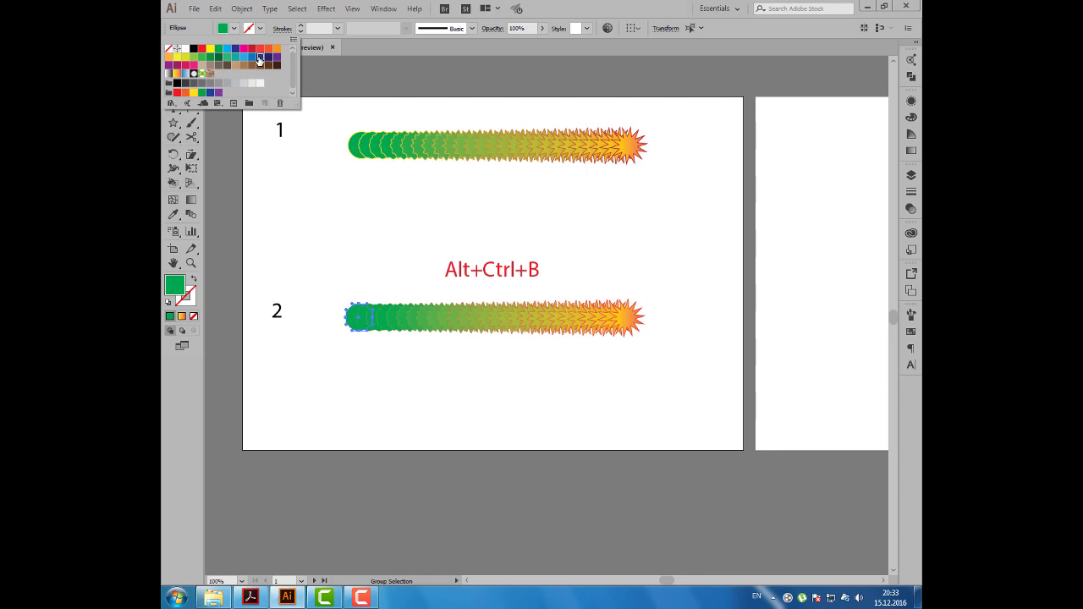
left_click(260, 57)
left_click(173, 62)
left_click(356, 196)
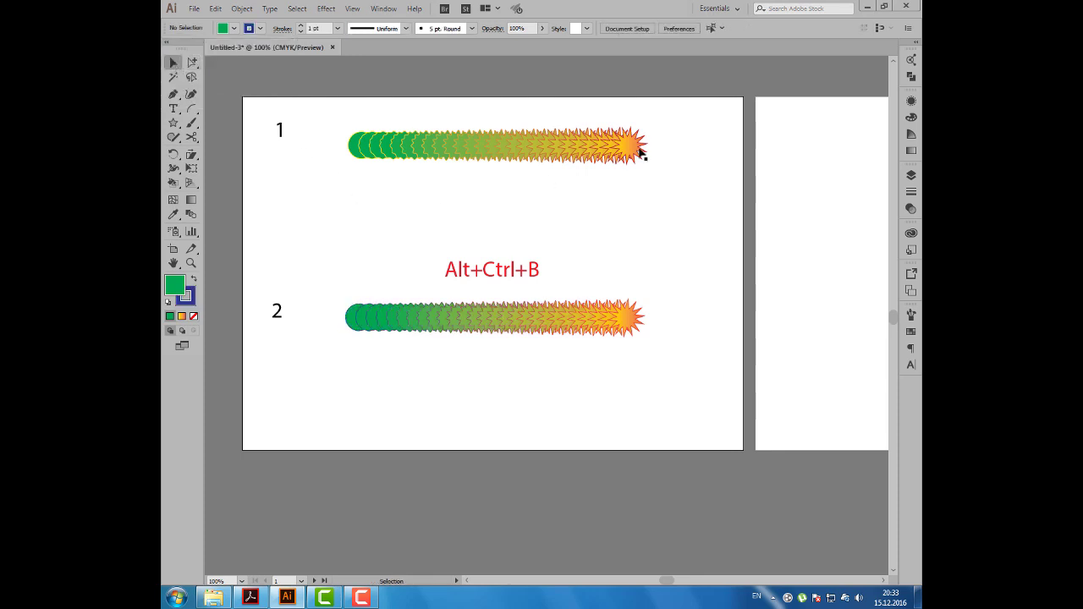
left_click(533, 153)
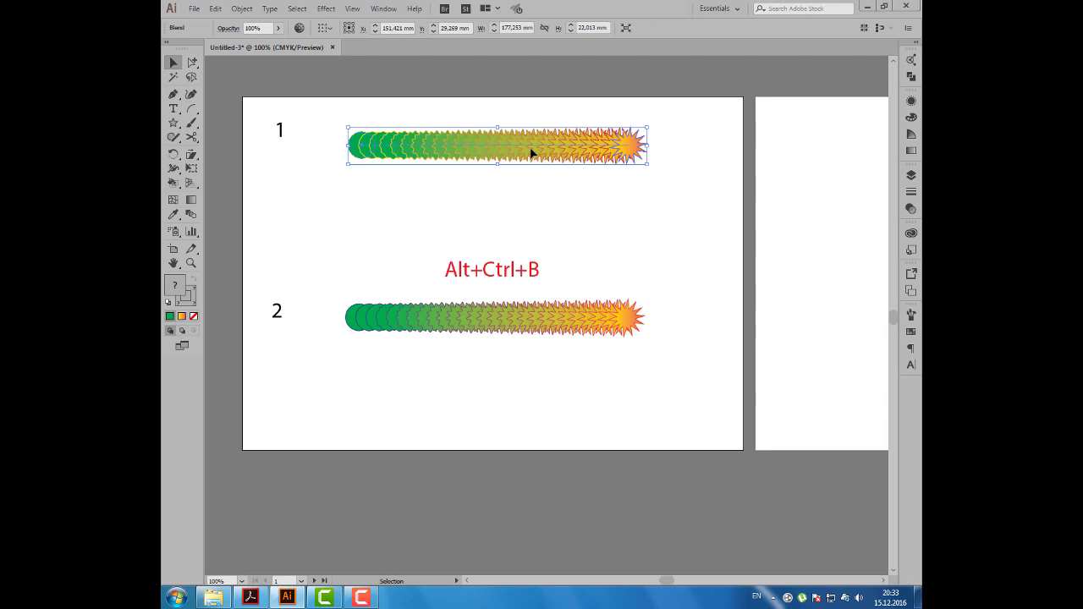
left_click(242, 8)
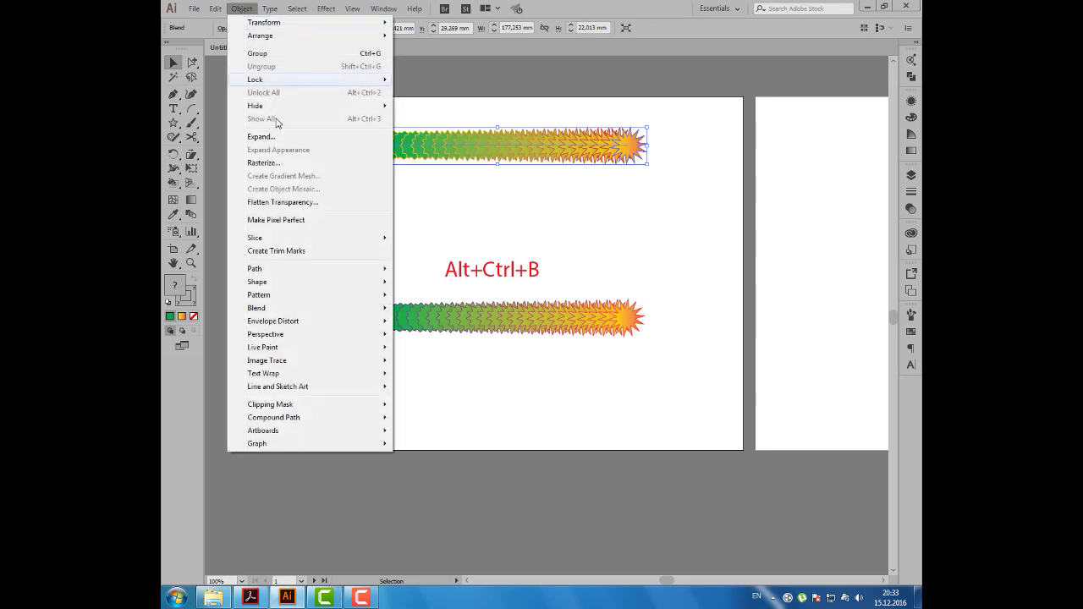
mouse_move(257, 308)
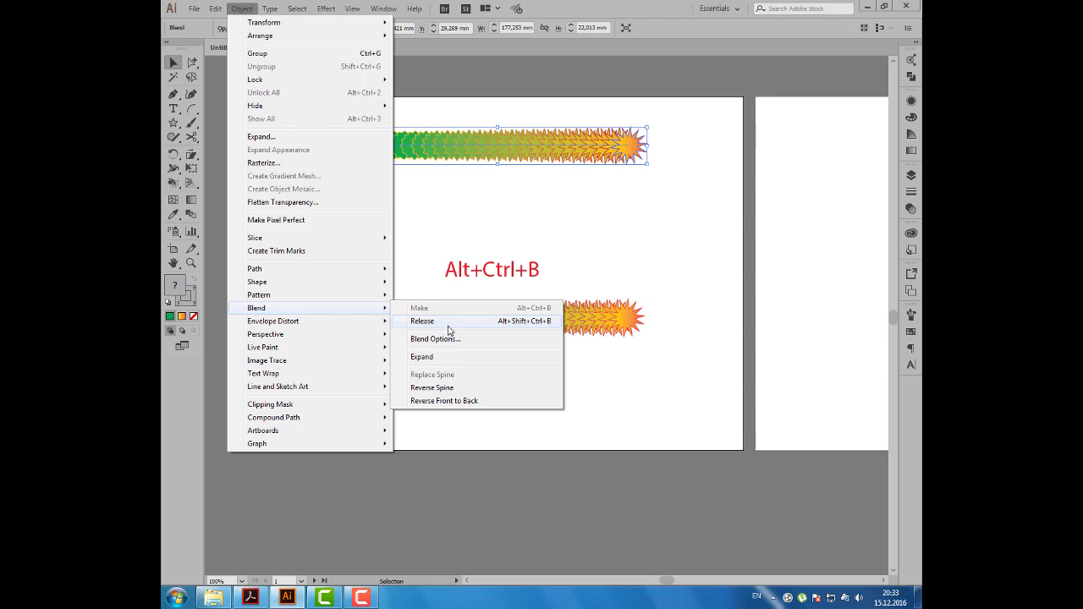
left_click(449, 329)
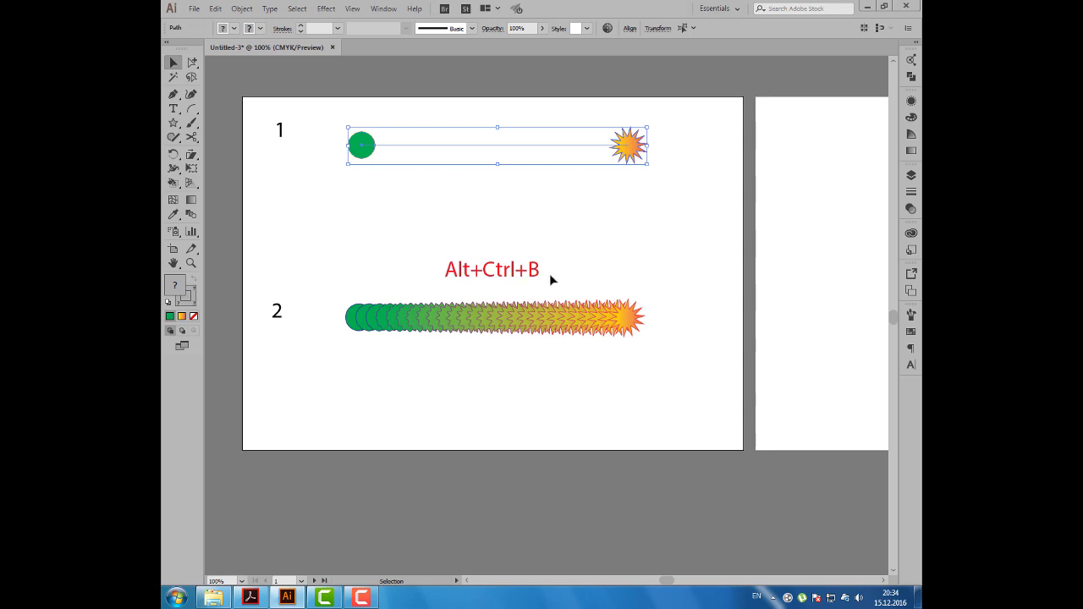
key("ctrl+alt+b")
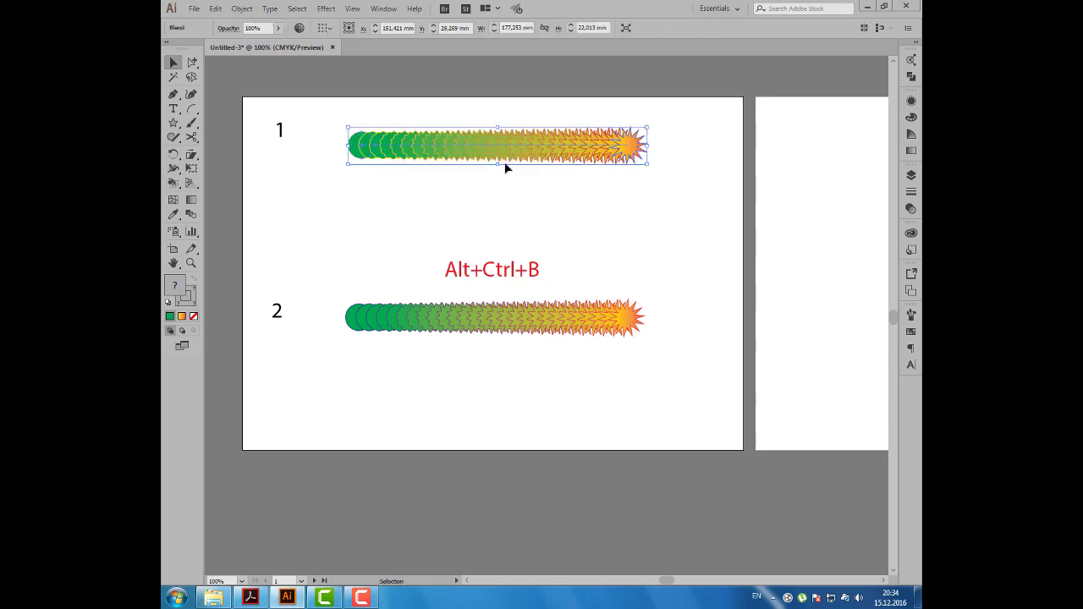
left_click(242, 8)
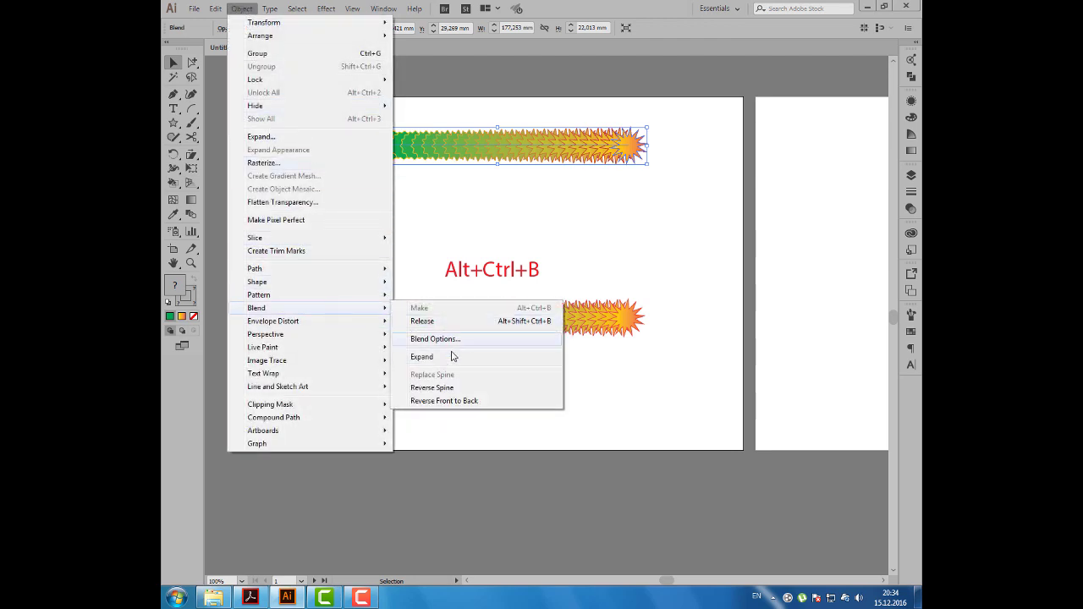
mouse_move(256, 308)
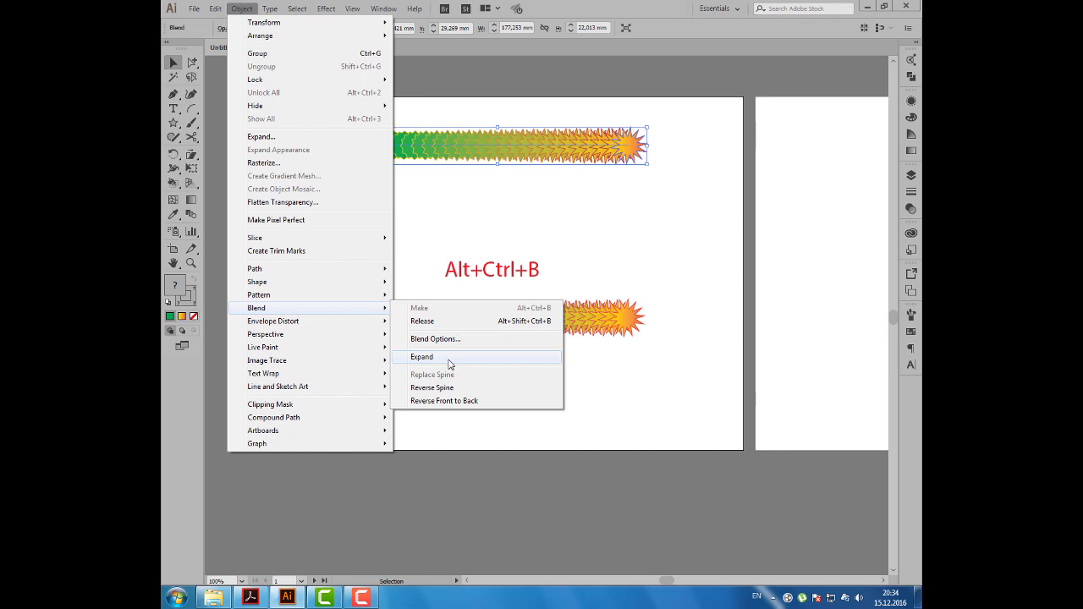
left_click(449, 364)
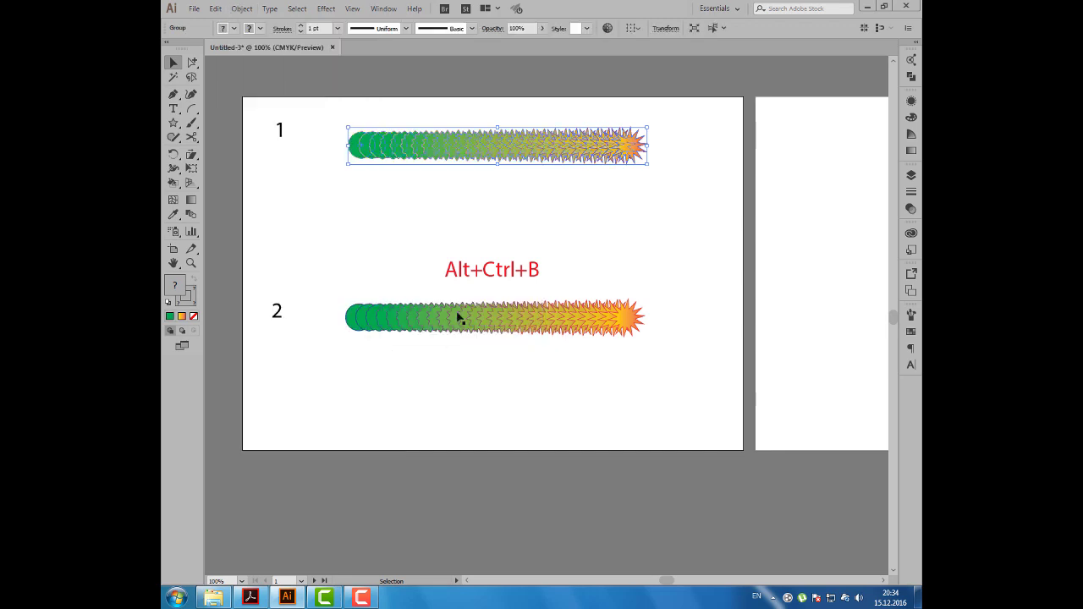
right_click(494, 154)
left_click(508, 239)
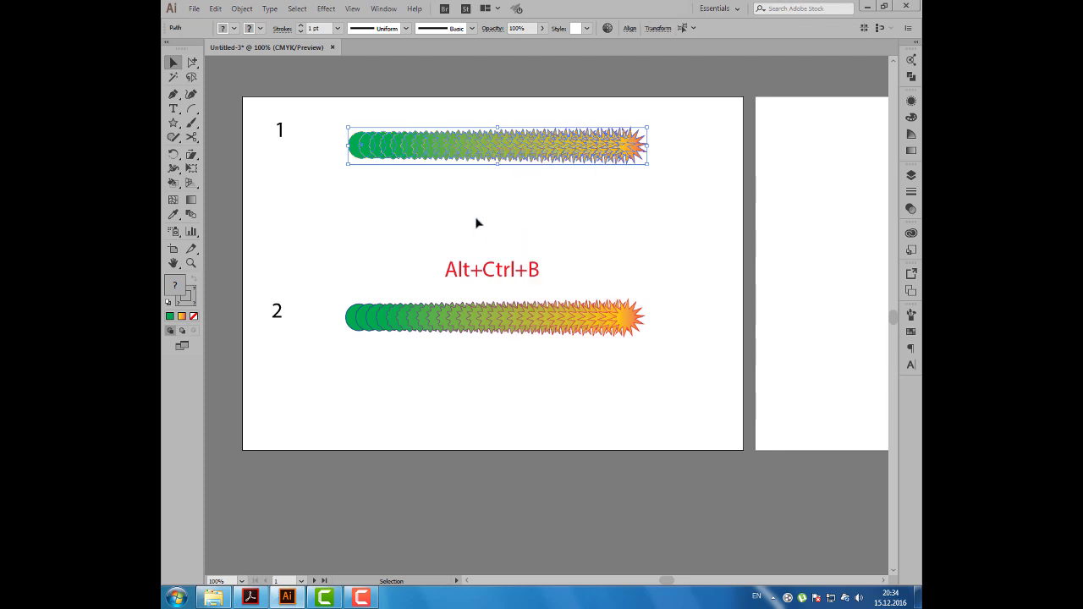
left_click(477, 222)
left_click_drag(479, 147, 443, 189)
left_click_drag(569, 146, 558, 181)
left_click_drag(434, 147, 428, 124)
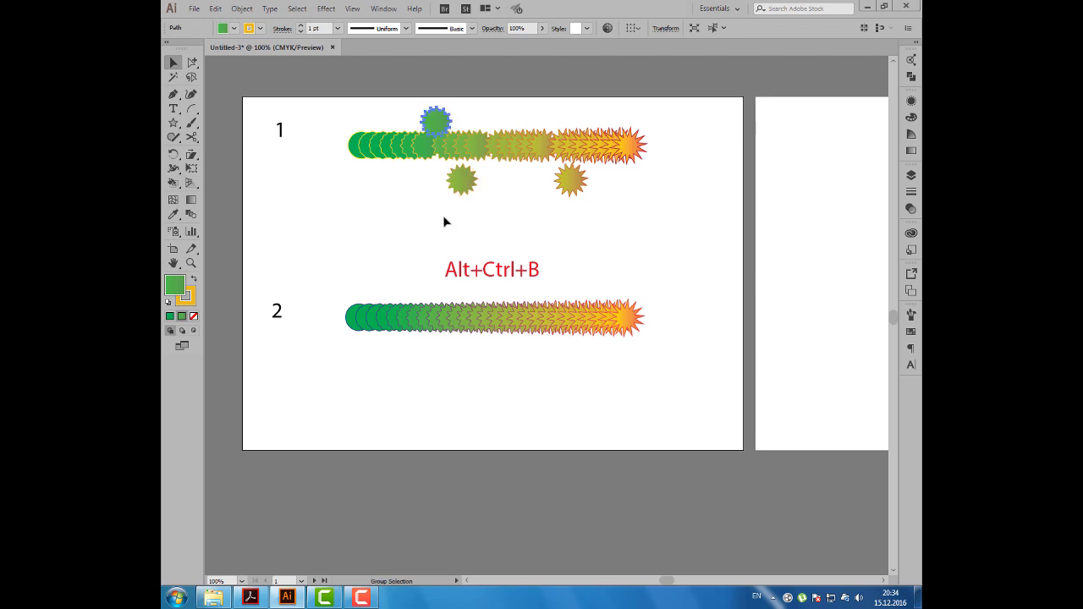
key("ctrl+z")
key("ctrl+z")
key("ctrl+z")
key("ctrl+z")
key("ctrl+z")
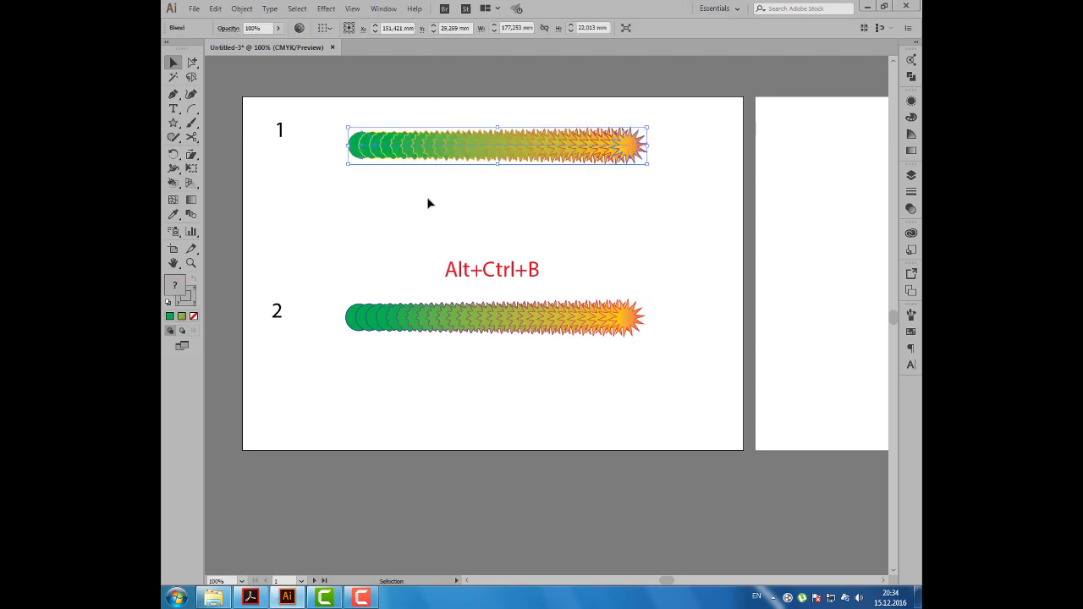
left_click(242, 8)
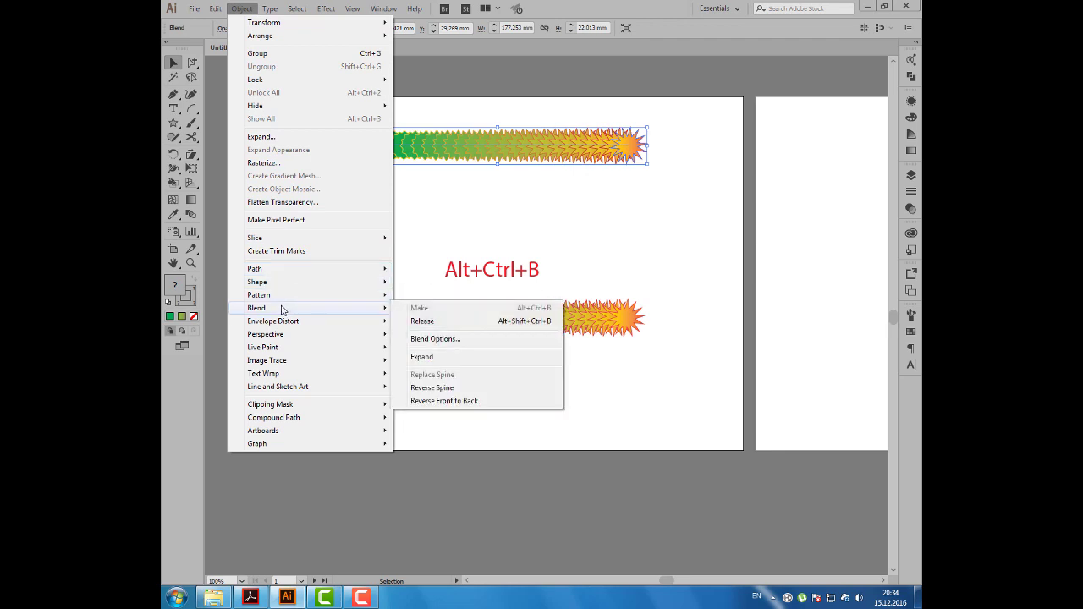
mouse_move(256, 308)
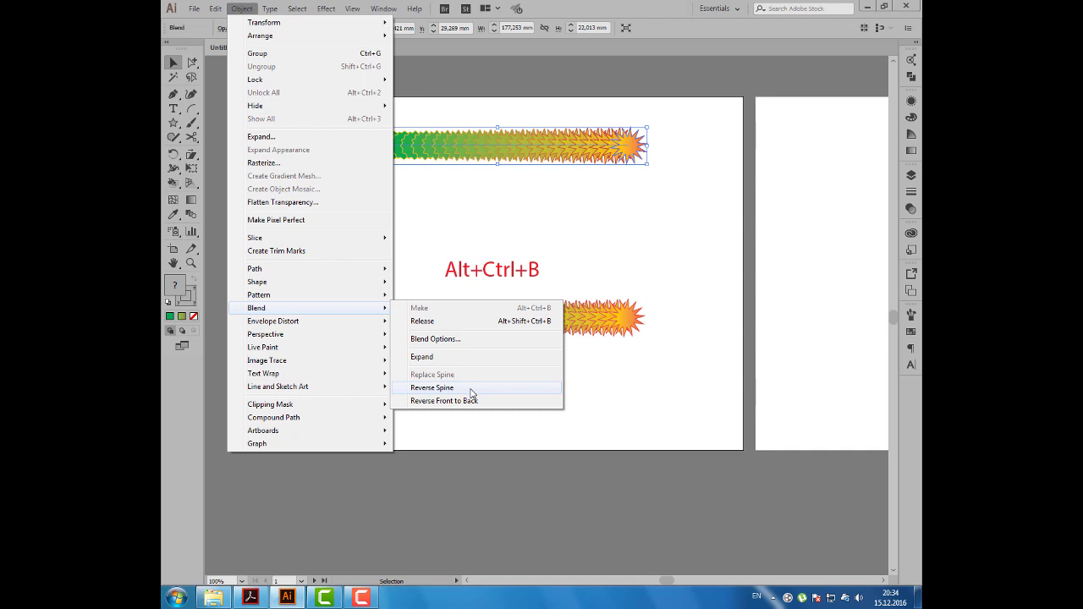
left_click(471, 392)
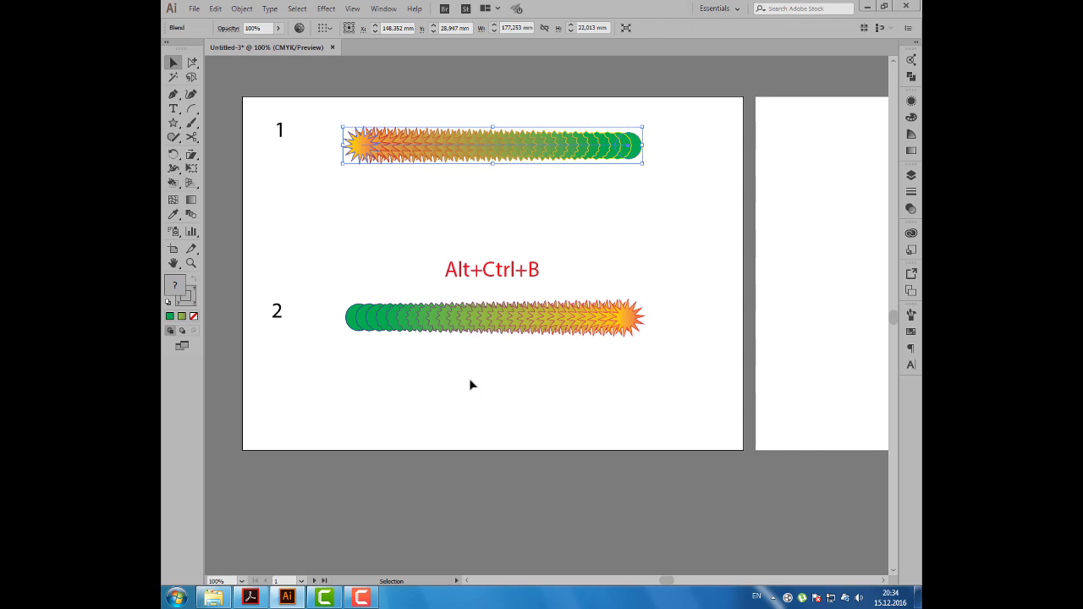
scroll(372, 207, "up", 1)
left_click(385, 203)
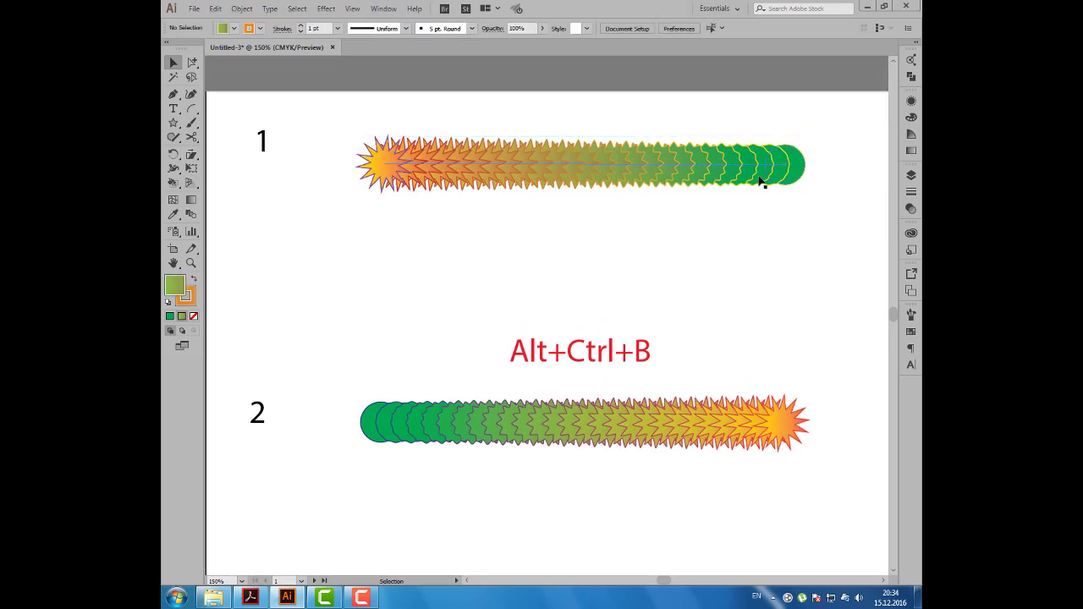
- Reverse blend 1's front-to-back stacking order with Object > Blend, then deselect it
left_click(580, 174)
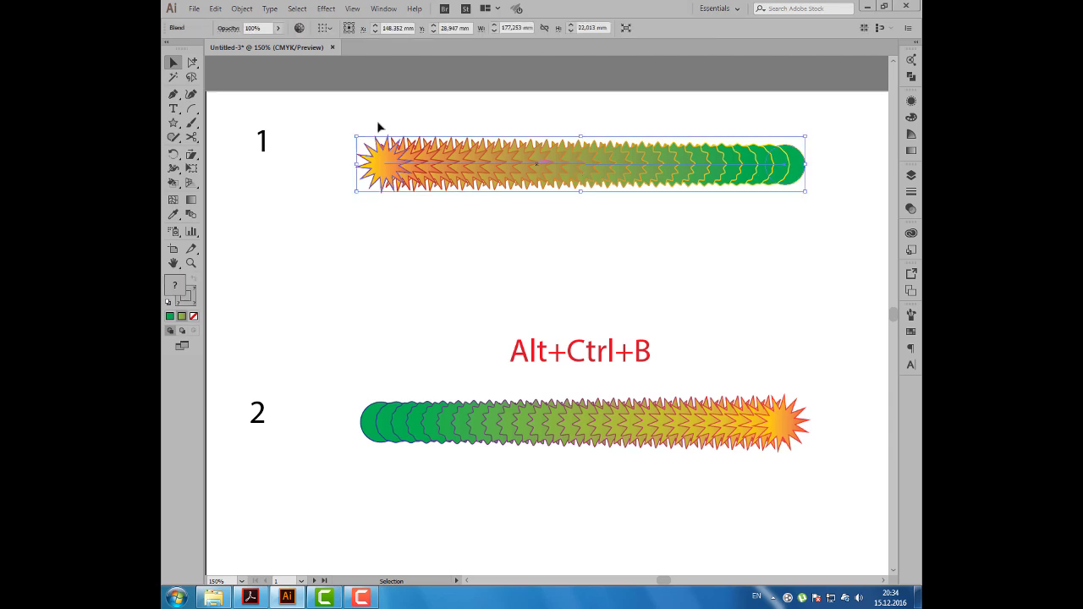
left_click(245, 9)
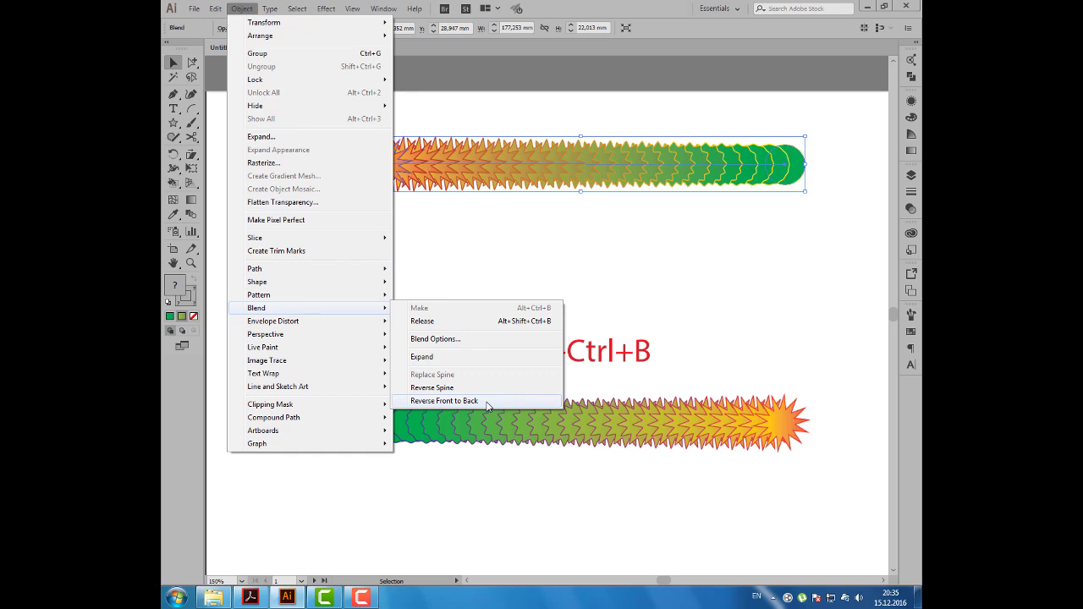
left_click(487, 402)
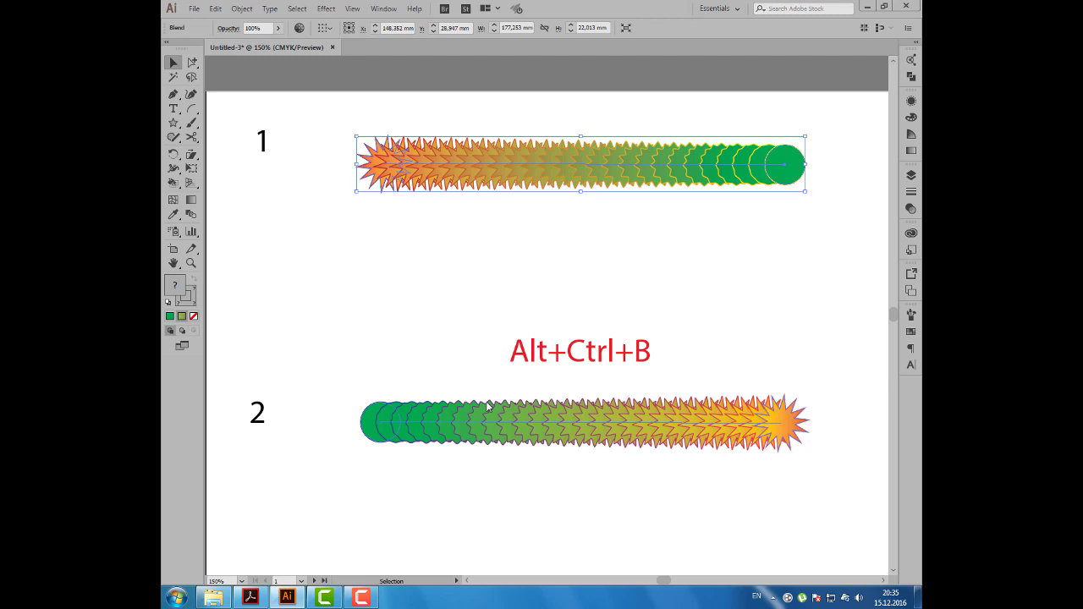
left_click(242, 9)
mouse_move(256, 308)
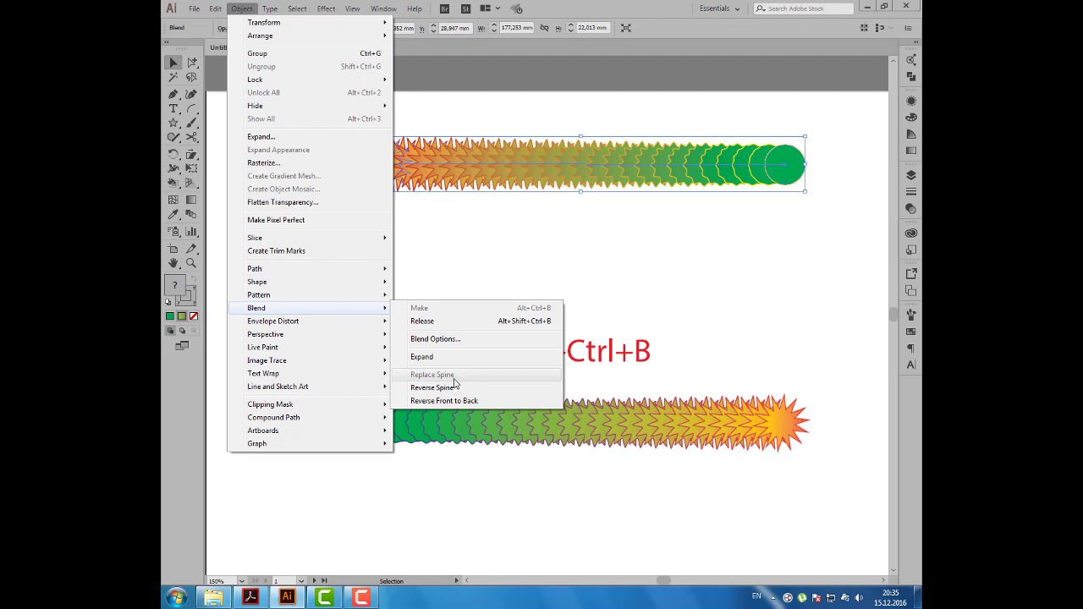
left_click(493, 266)
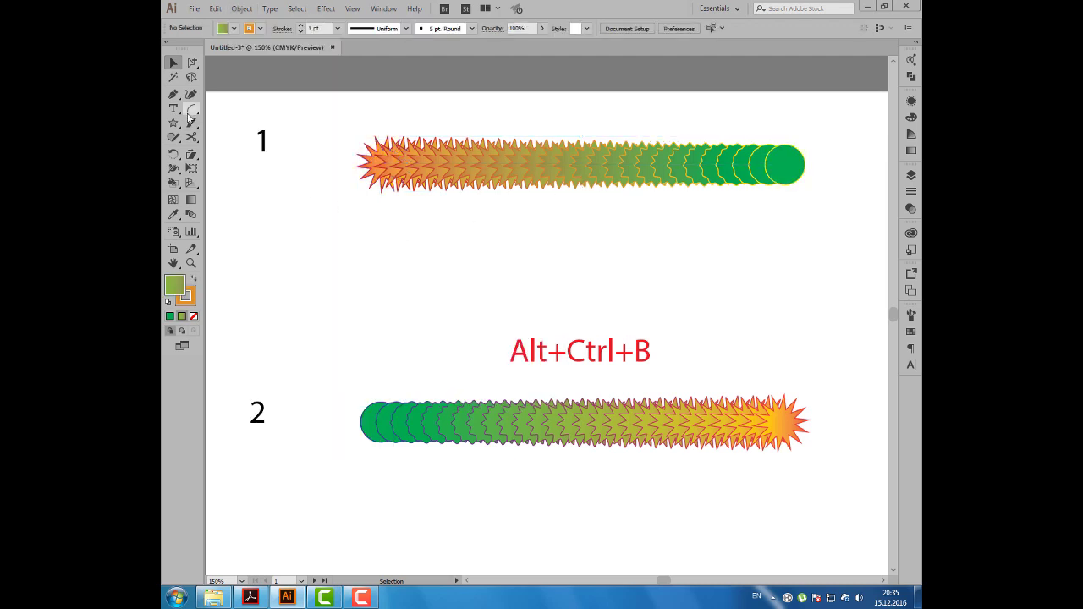
- Draw a wavy Pencil path below blend 1, make it blend 1's spine, and move it up
left_click_drag(173, 138, 210, 151)
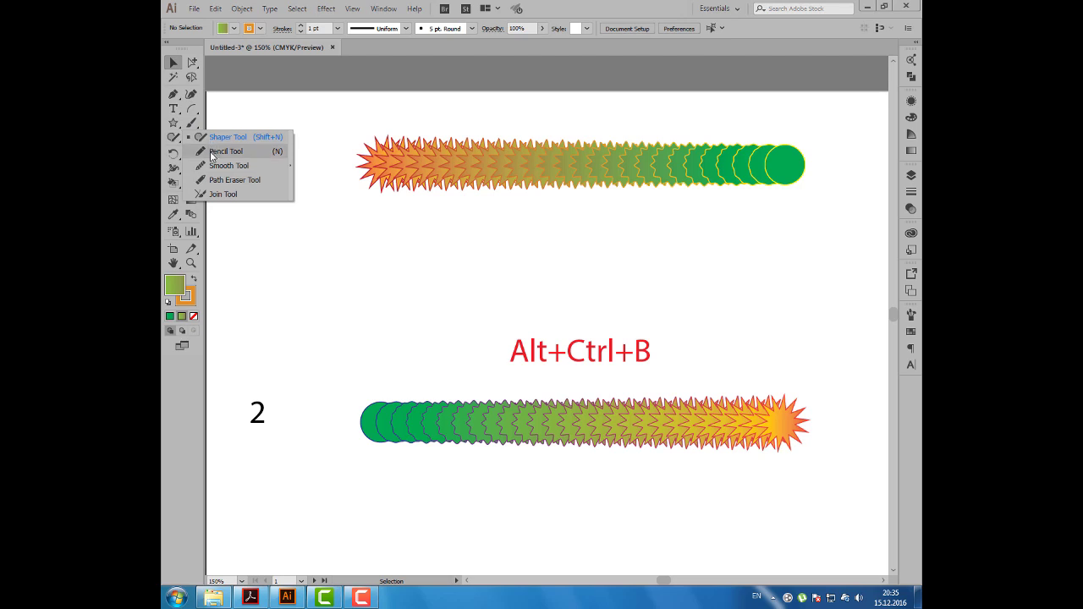
left_click_drag(351, 280, 755, 267)
key("v")
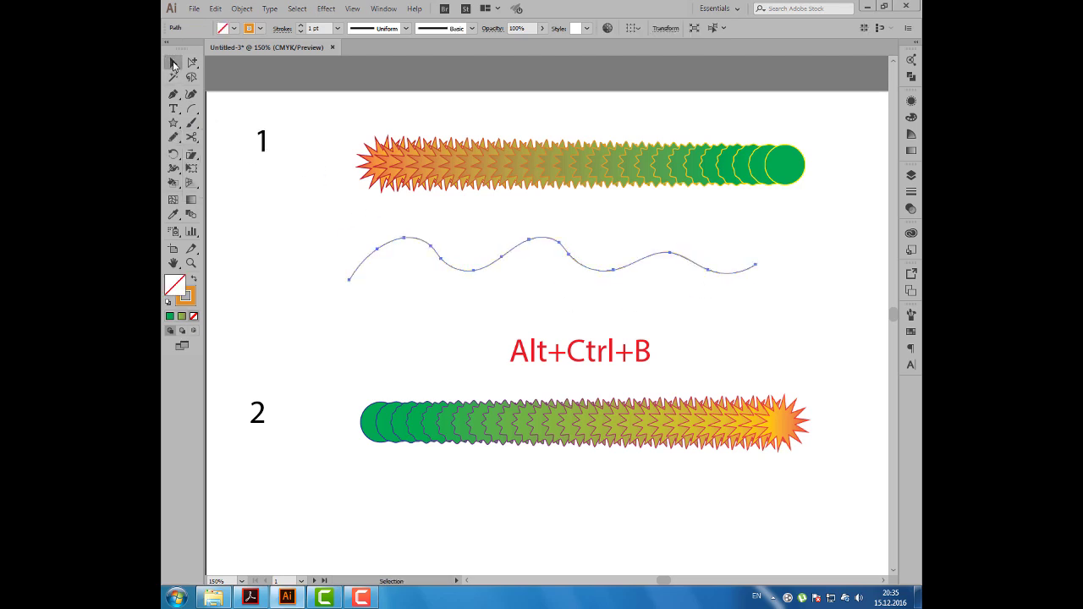
left_click_drag(465, 273, 483, 266)
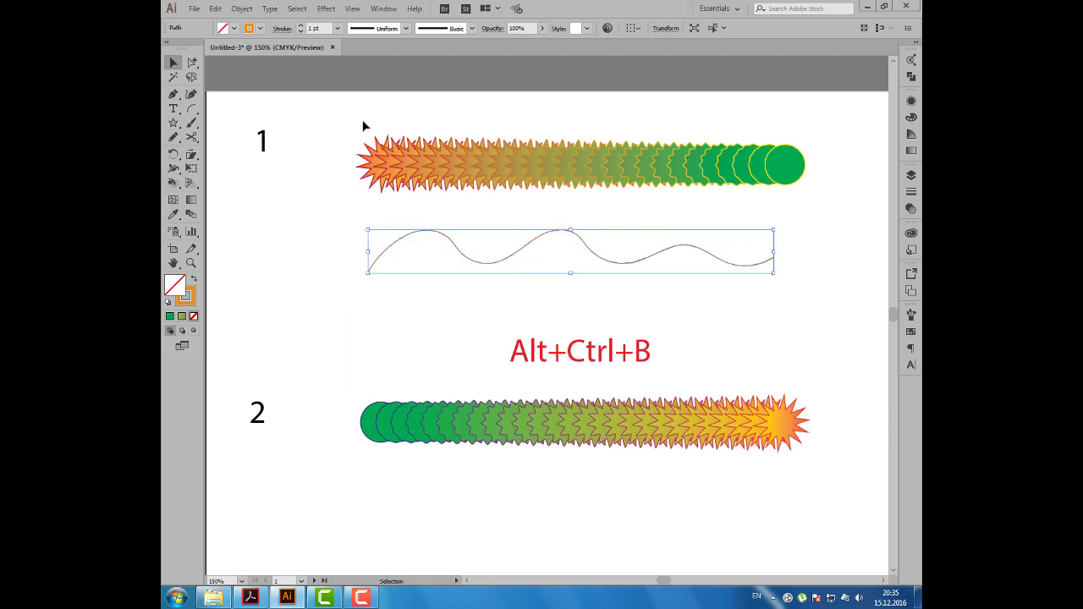
left_click_drag(363, 123, 837, 280)
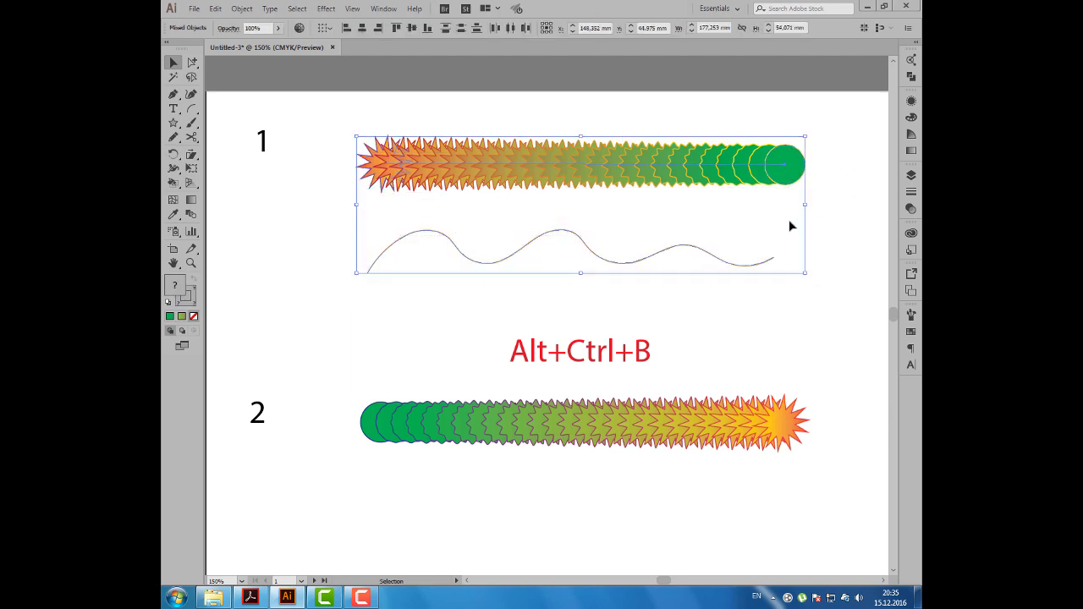
left_click(242, 9)
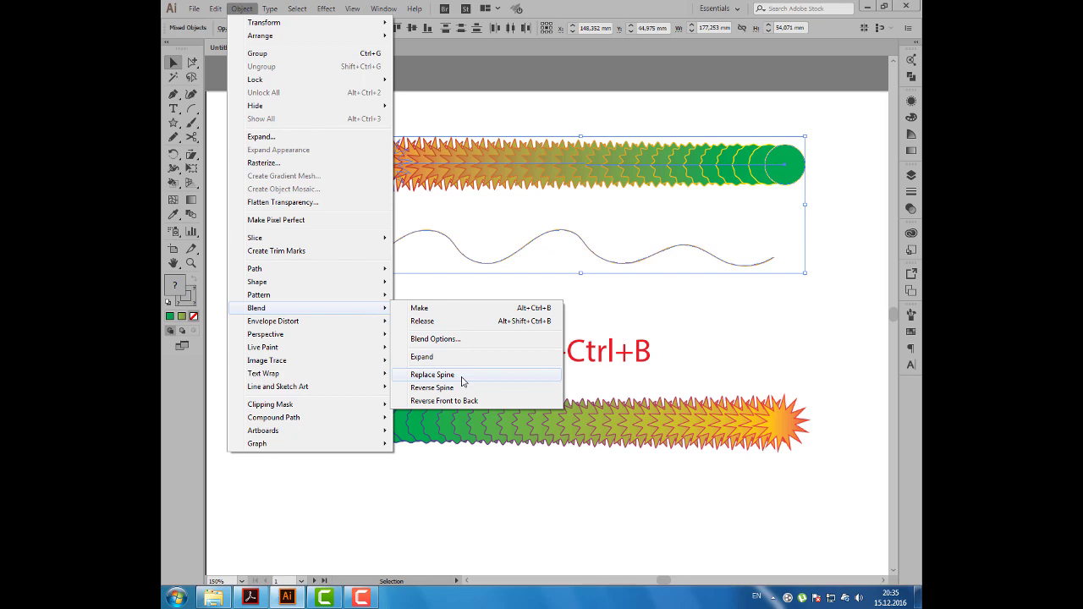
left_click(463, 382)
left_click_drag(507, 275, 515, 213)
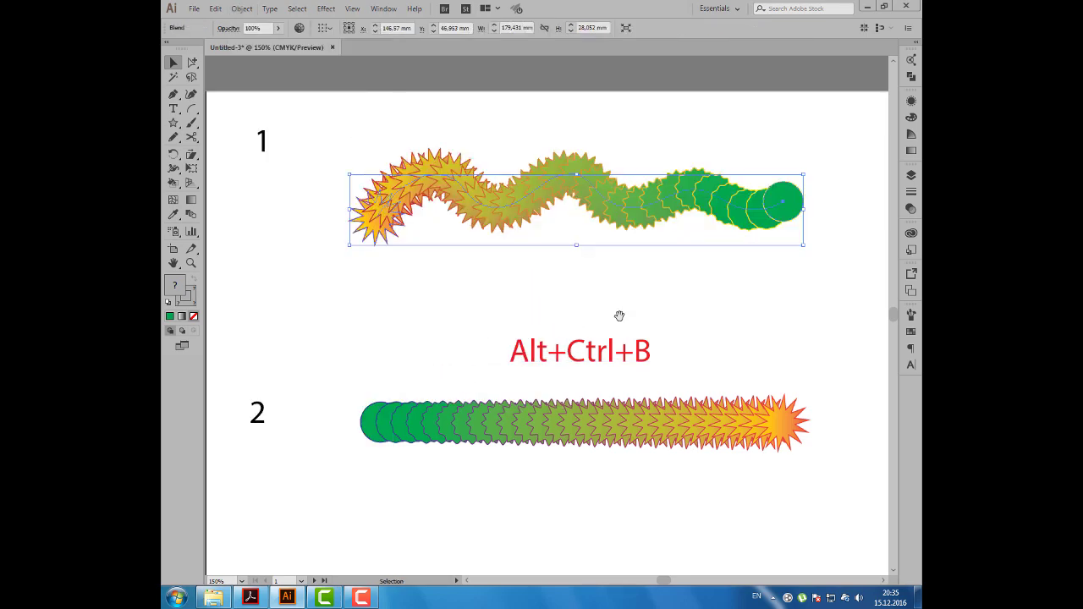
- Draw a circle below blend 2 with the Ellipse tool
left_click_drag(620, 316, 611, 216)
left_click(583, 318)
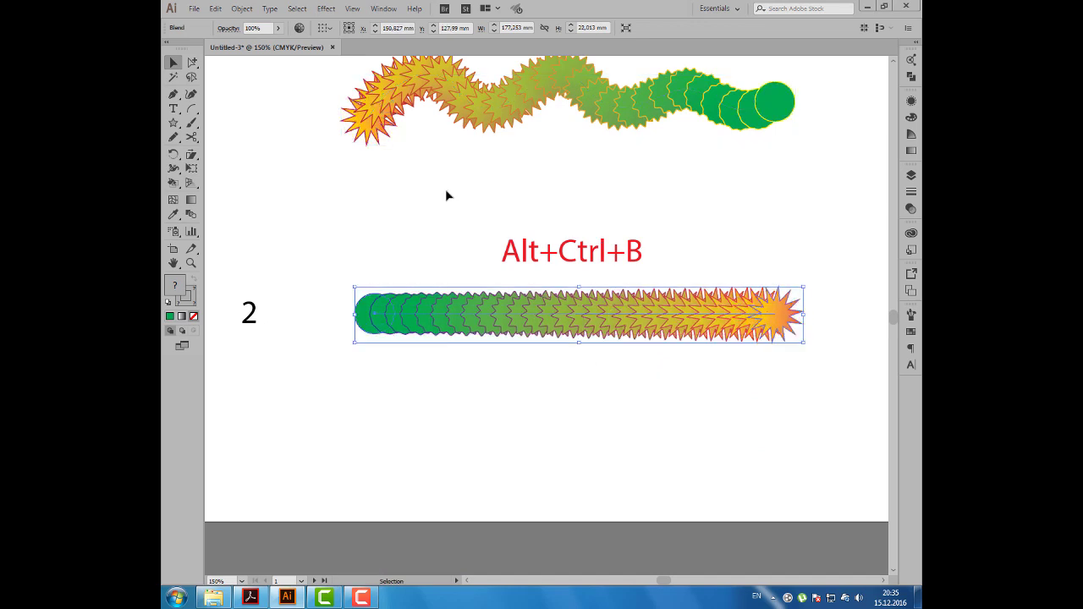
left_click(448, 195)
left_click(174, 123)
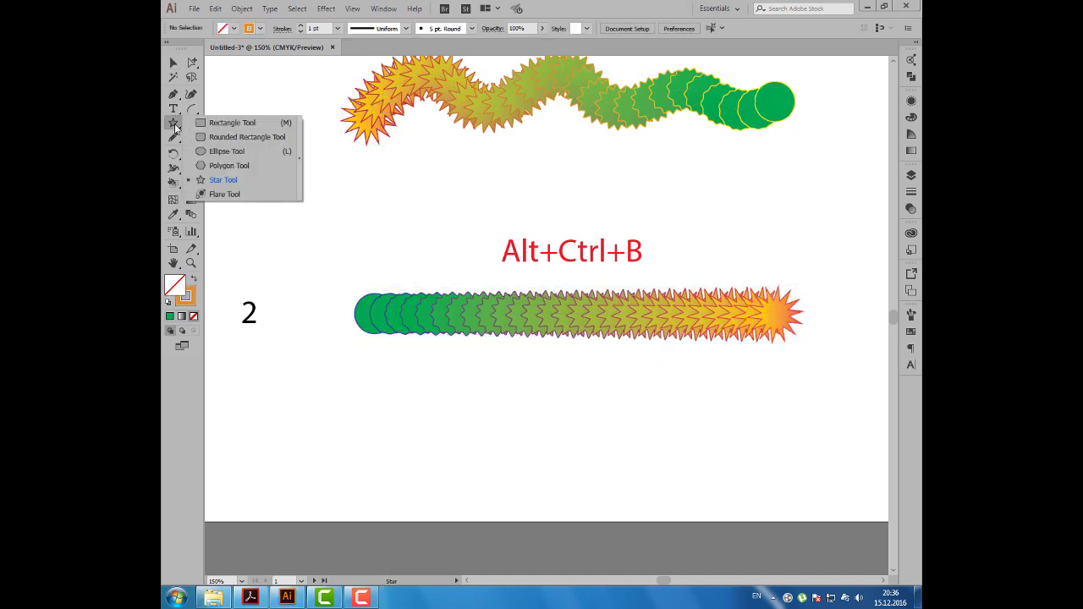
left_click(224, 152)
left_click_drag(344, 361, 475, 491)
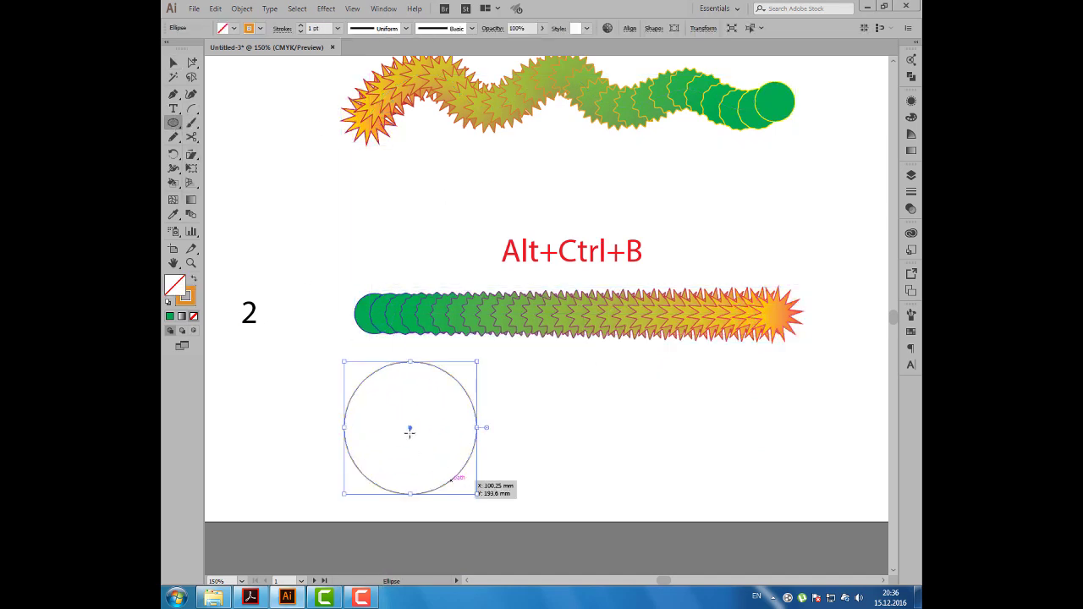
- Wrap blend 2 around the circle with Replace Spine, nudge it up, and view outlines
left_click(173, 62)
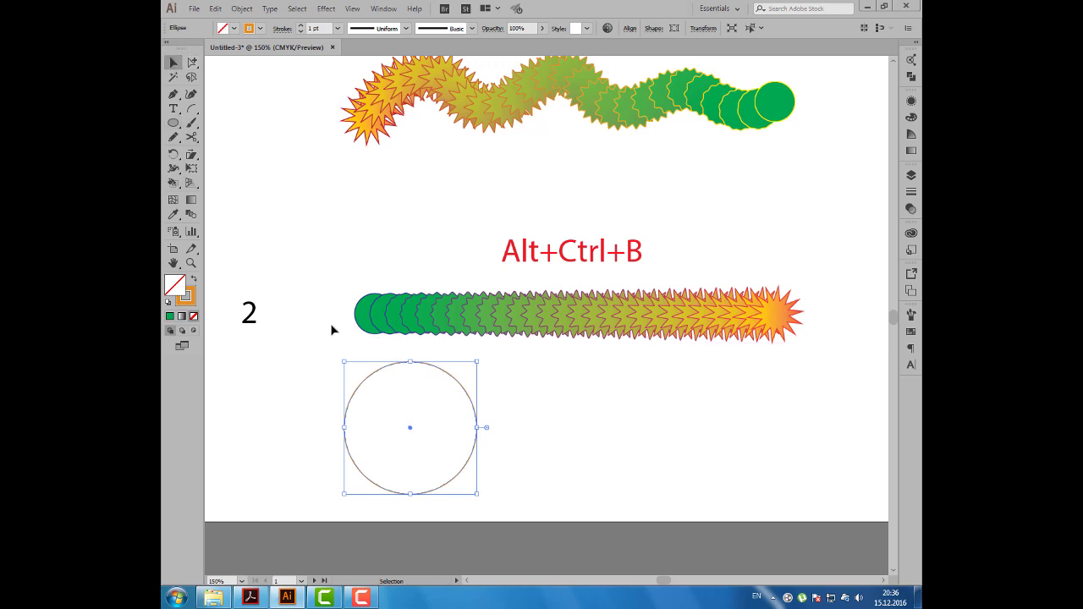
left_click(389, 312, "shift")
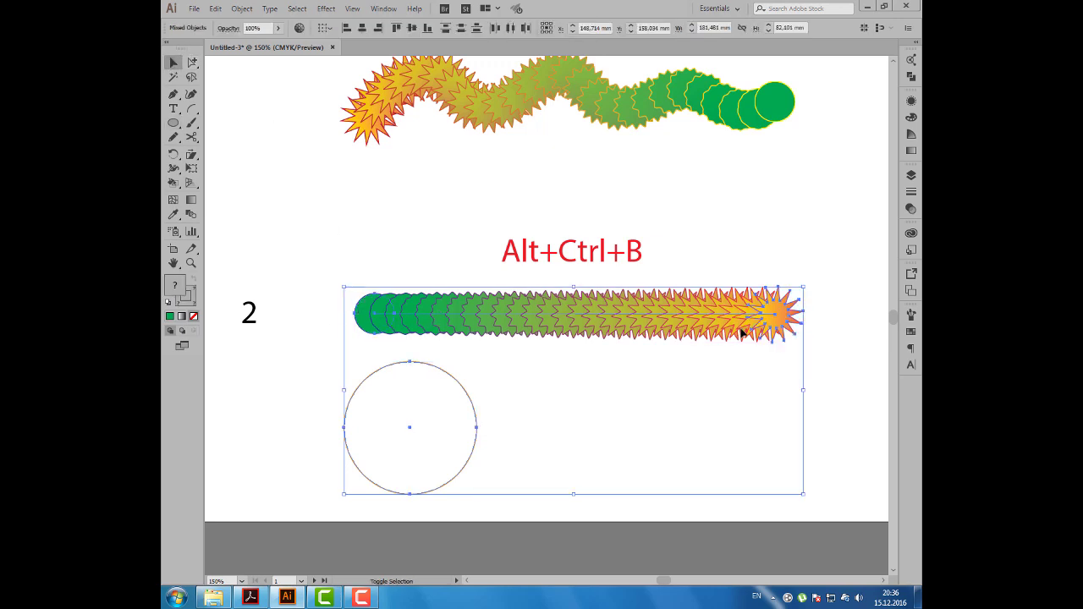
left_click(242, 8)
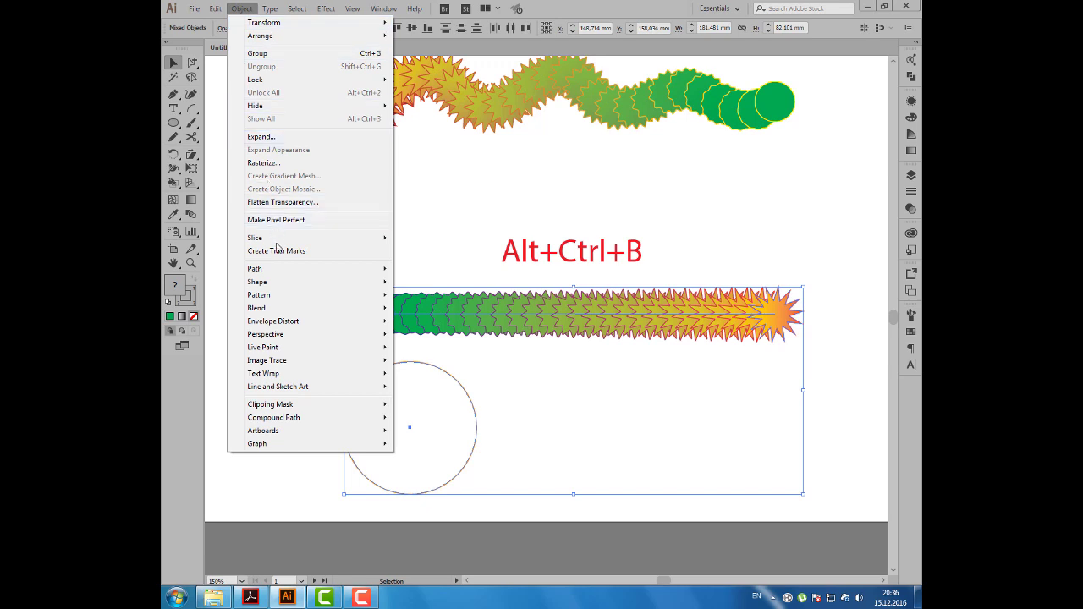
mouse_move(257, 308)
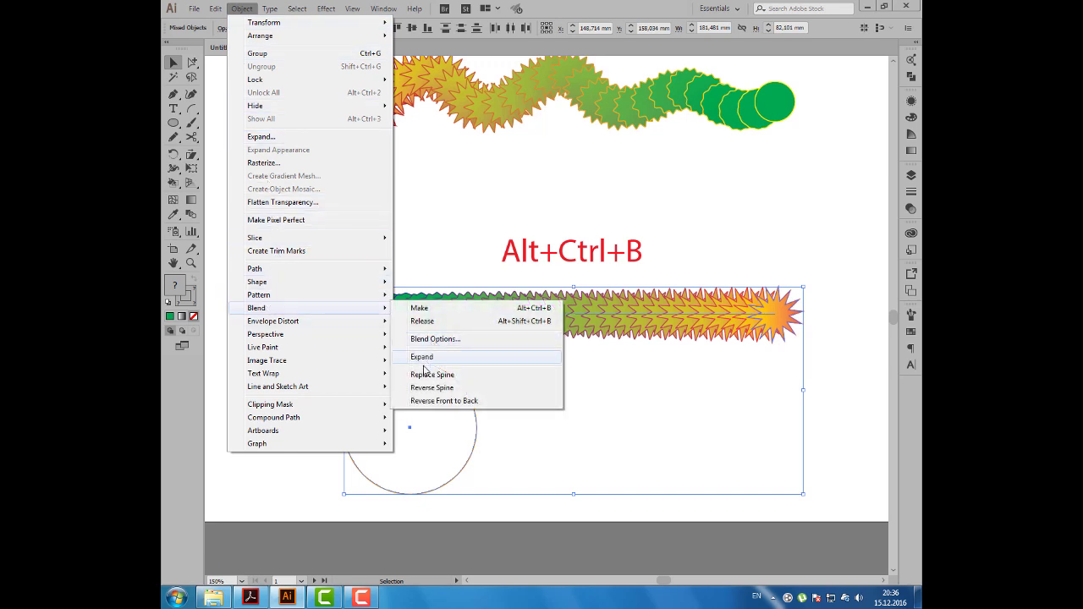
left_click(448, 376)
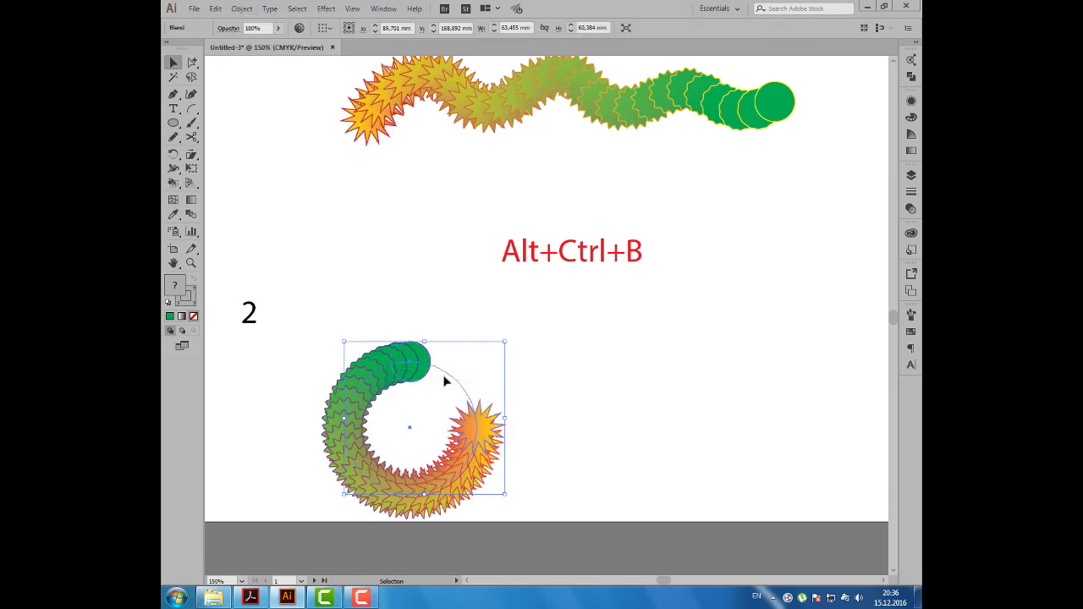
left_click_drag(404, 359, 402, 336)
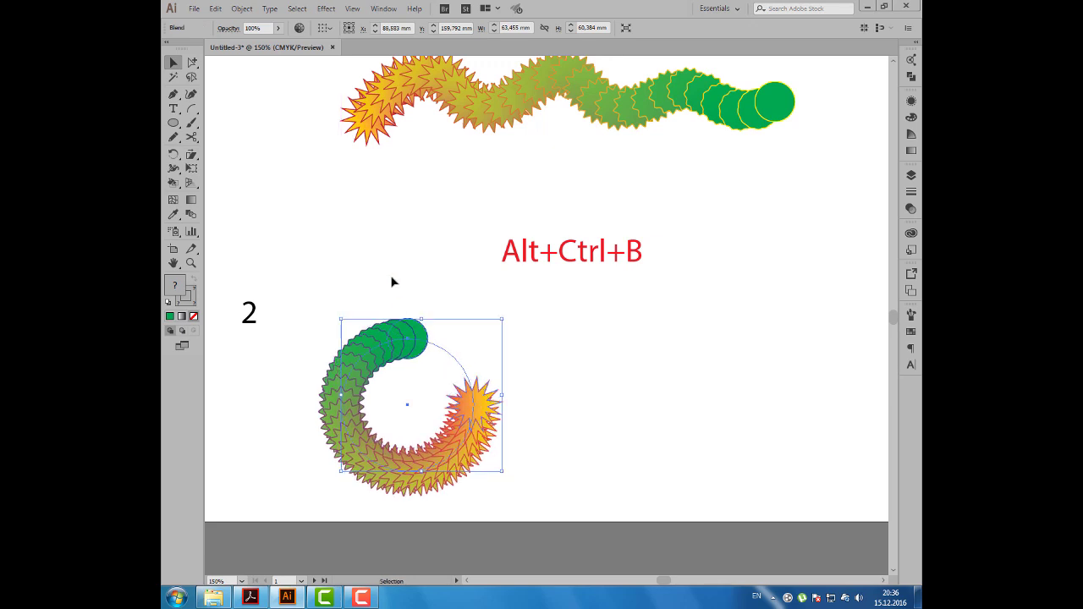
scroll(444, 224, "up", 2)
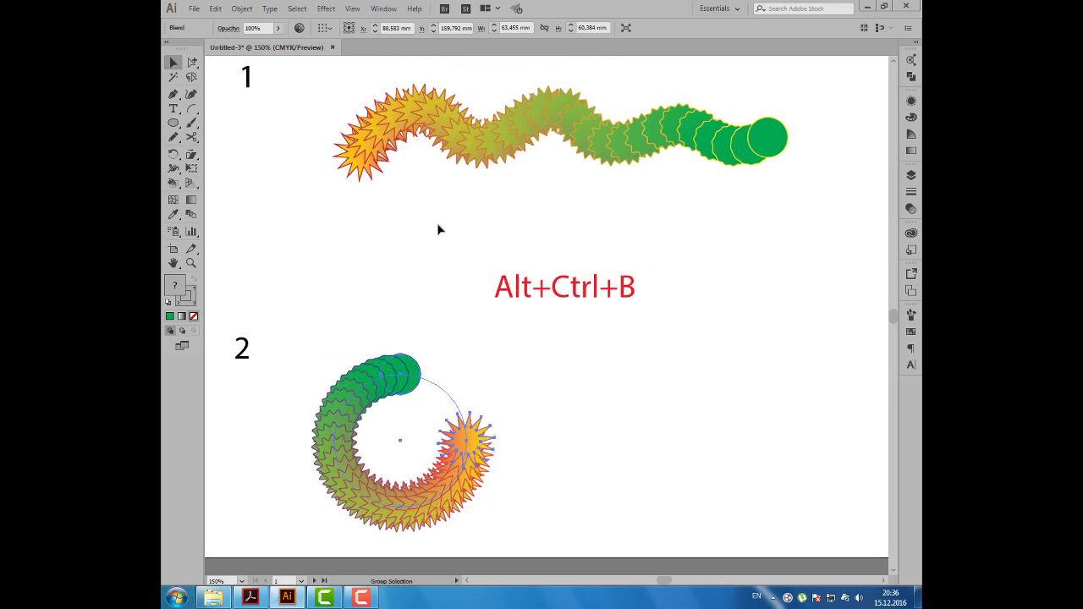
key("ctrl+y")
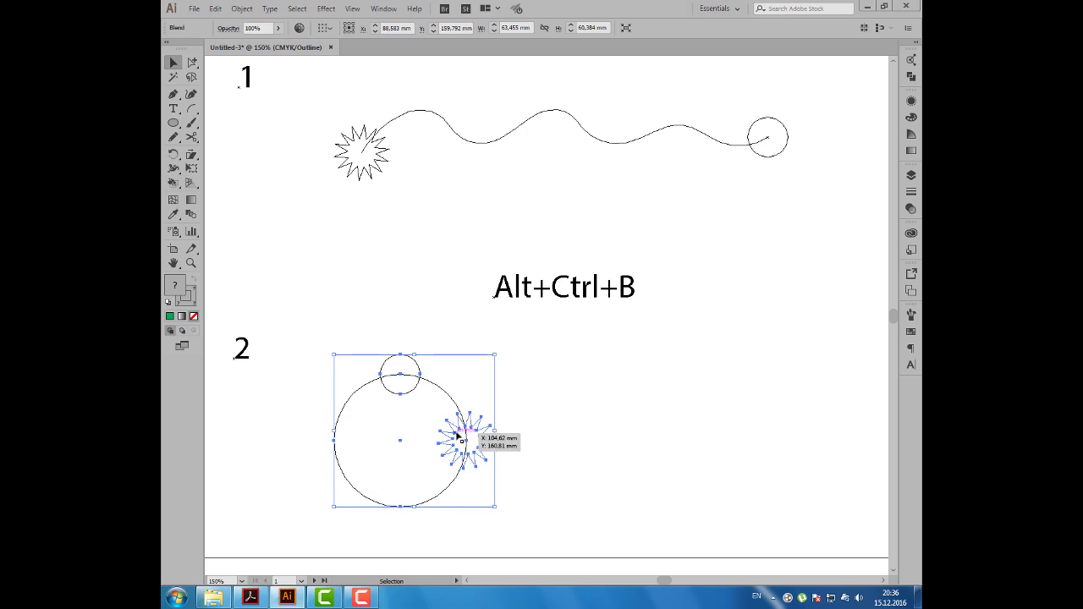
- Try dragging blend 2's end circle onto the star, then undo the move
key("ctrl+alt")
key("ctrl+y")
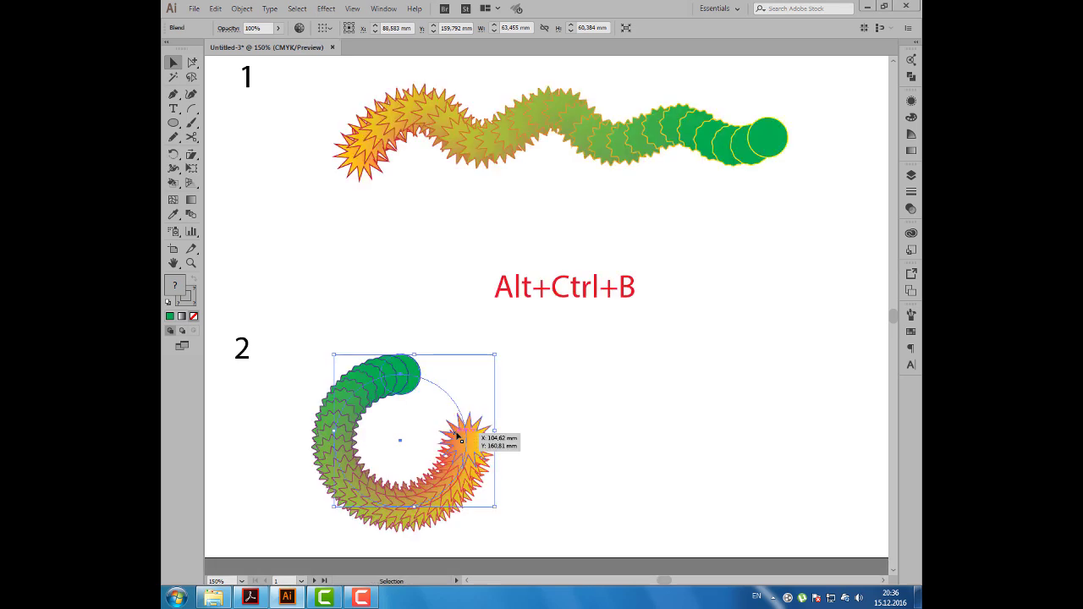
left_click(193, 62)
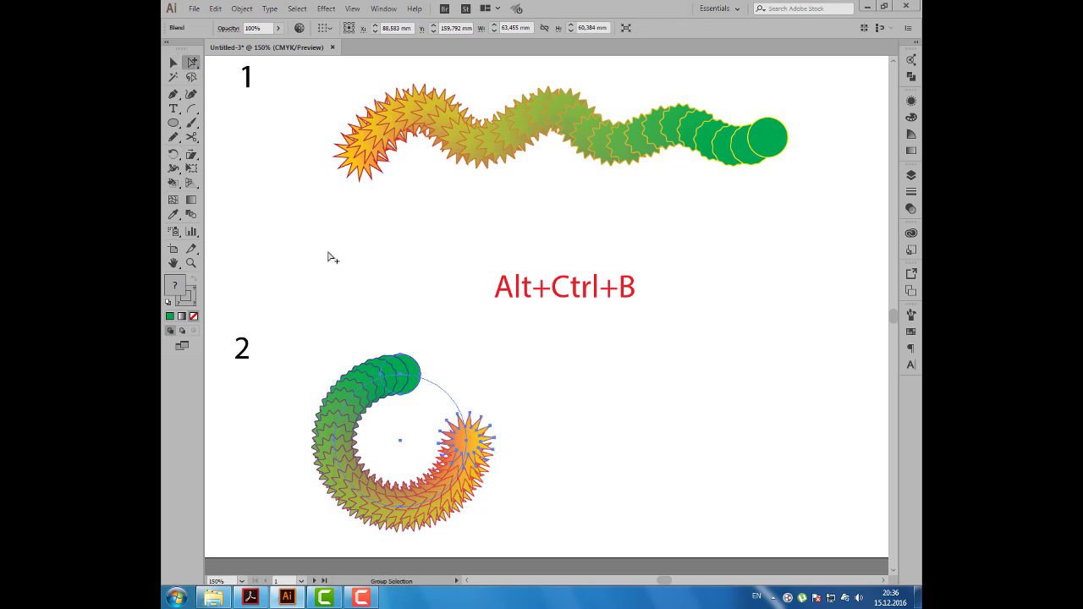
left_click(386, 317)
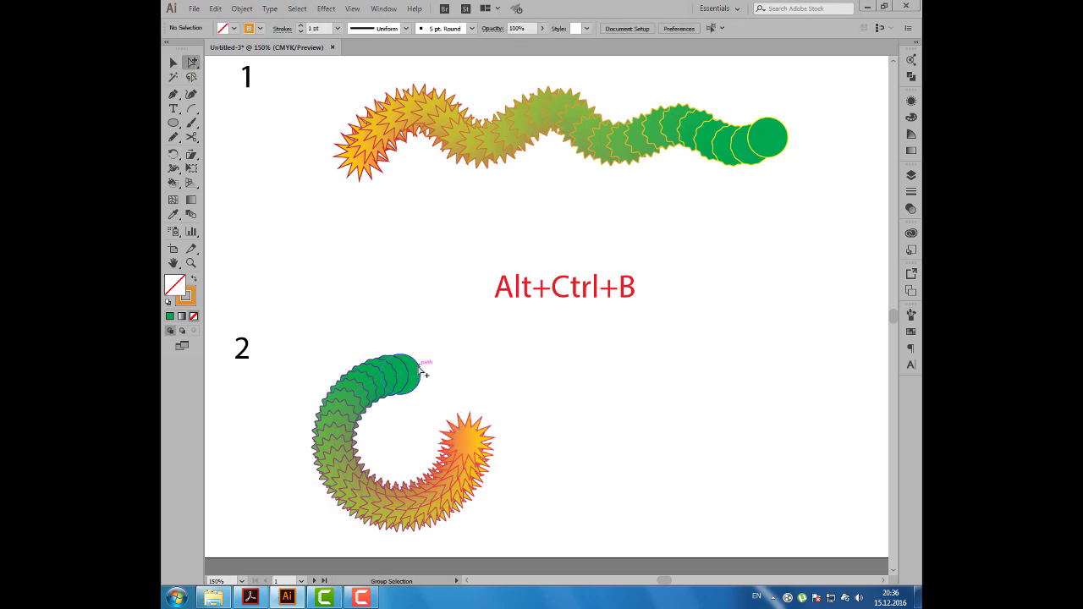
left_click_drag(420, 370, 464, 411)
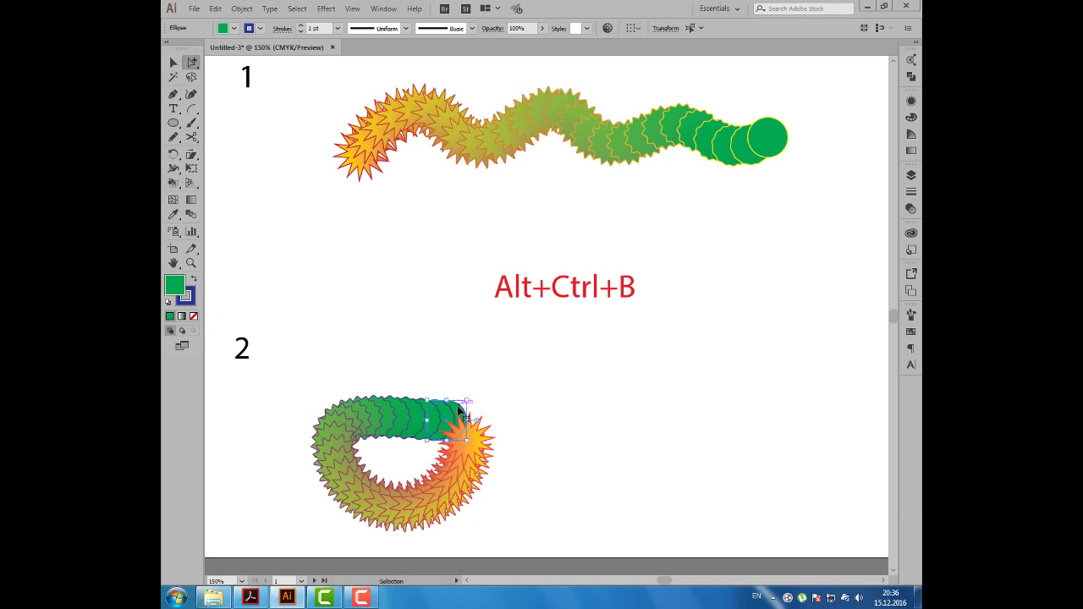
key("ctrl+y")
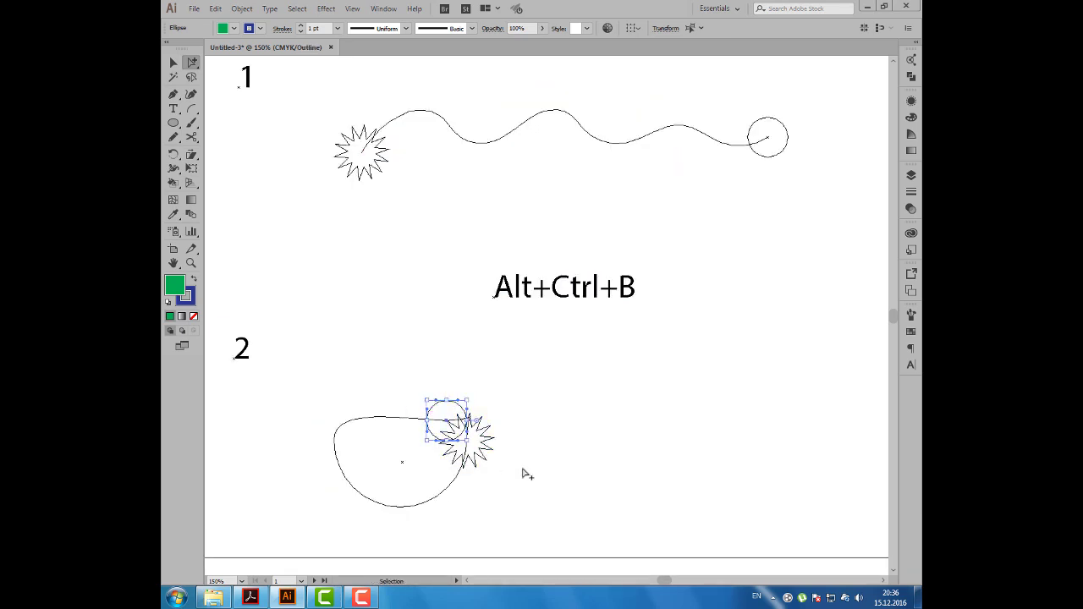
key("ctrl+z")
key("ctrl+y")
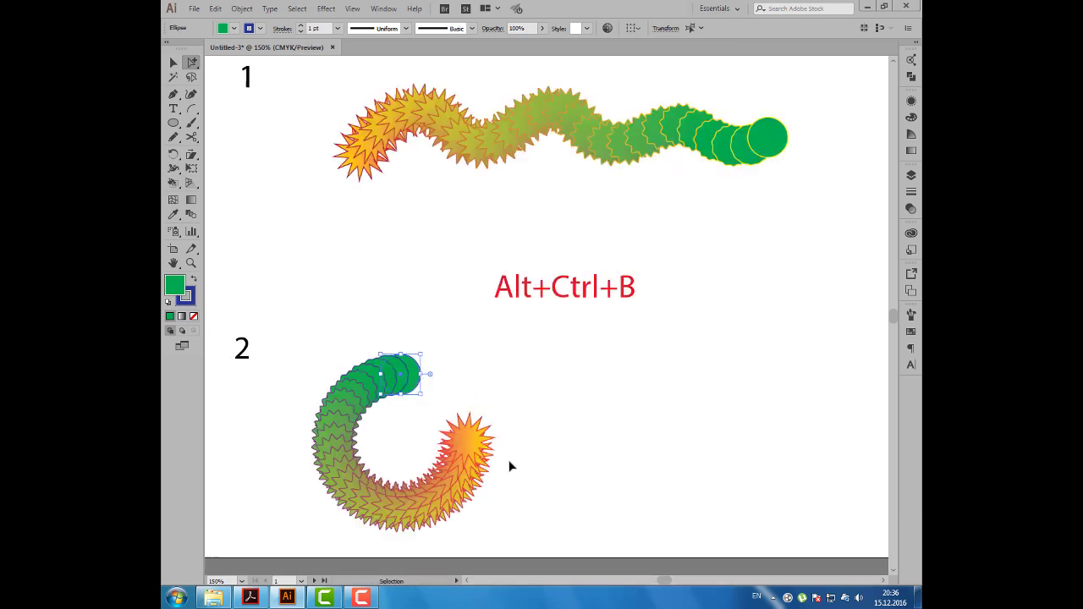
- Select blend 2's end circle and shift it slightly up and right
left_click(173, 65)
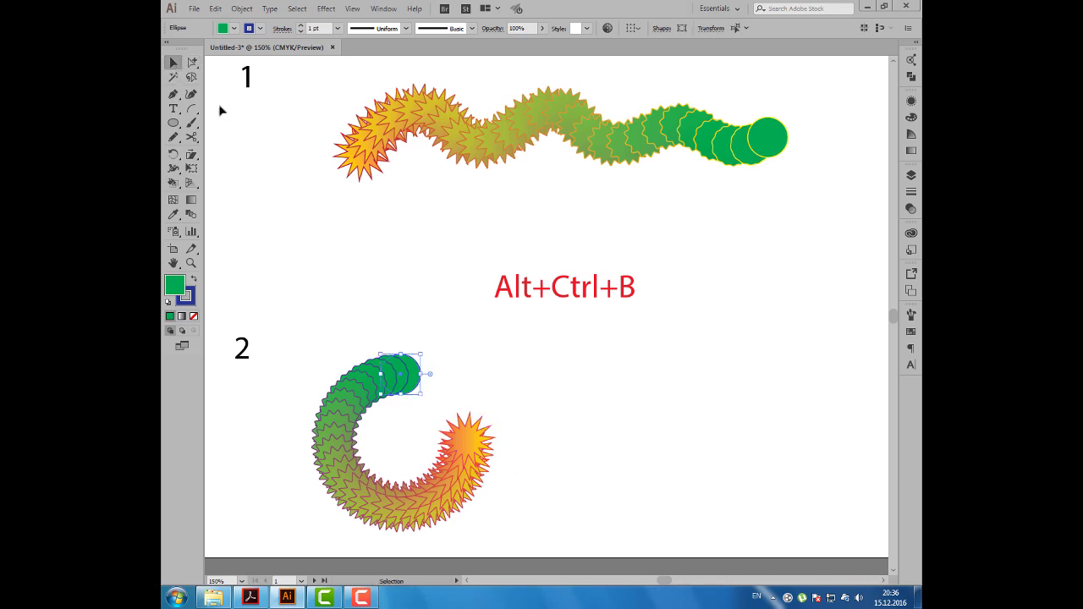
left_click(377, 279)
left_click_drag(398, 382, 407, 375)
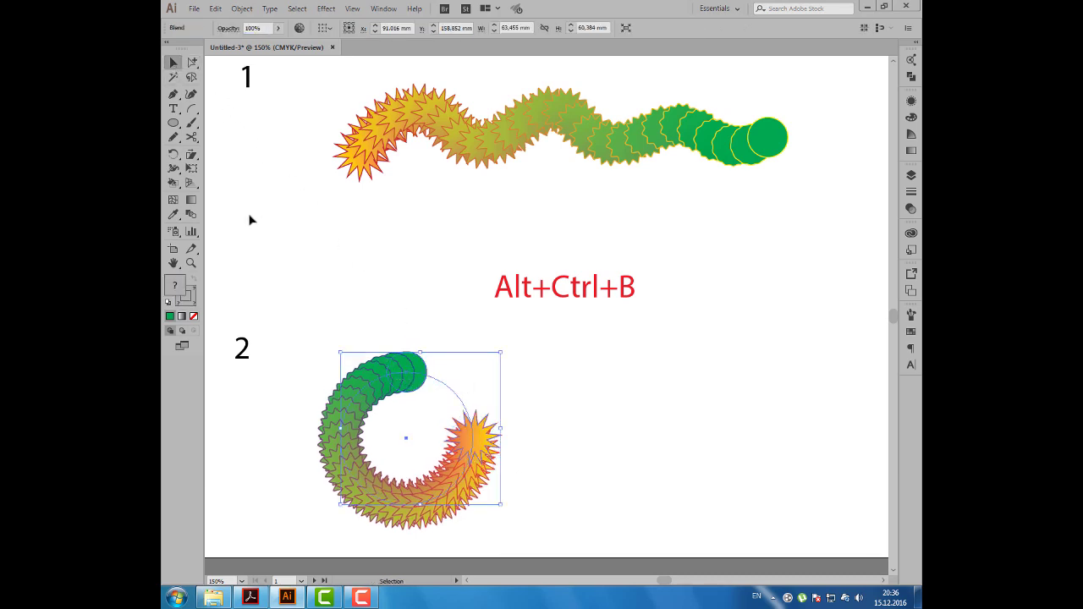
left_click(172, 95)
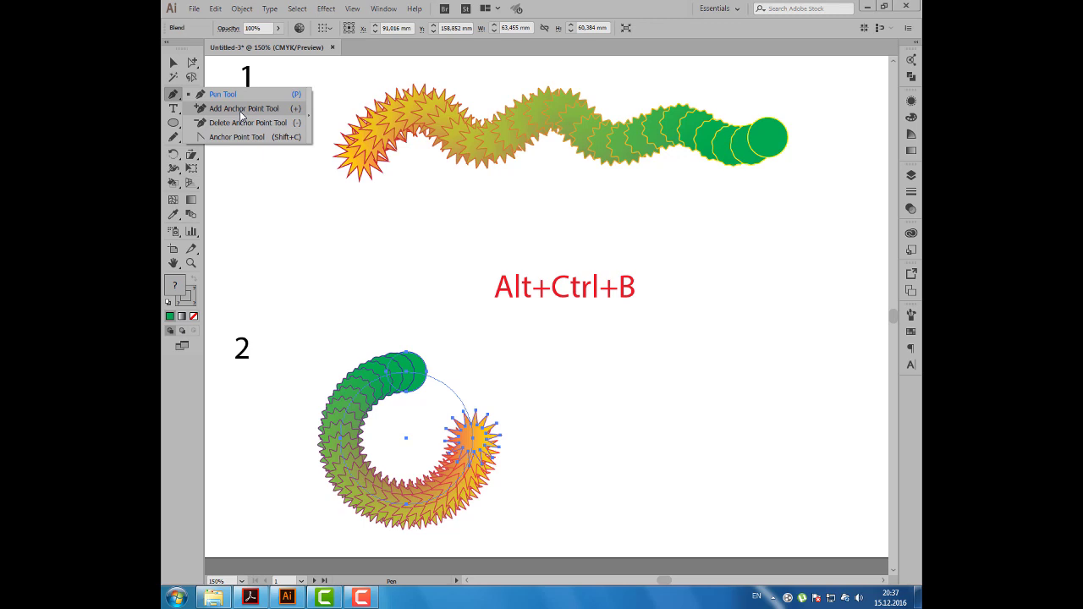
- Bend blend 2's spine with the Add Anchor Point tool to close the ring, then move it right
left_click(242, 110)
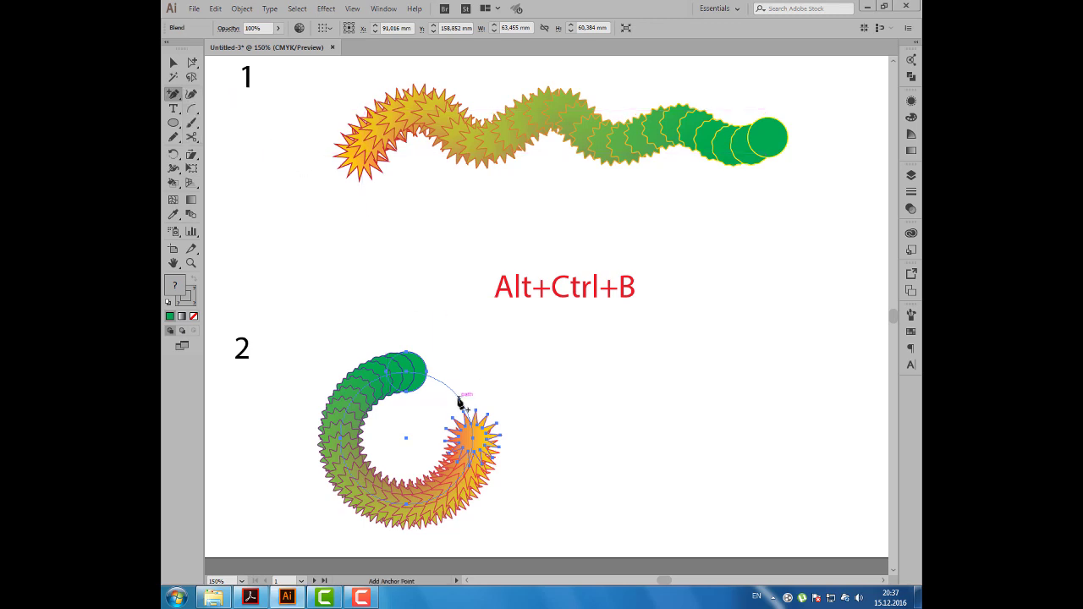
left_click_drag(460, 403, 473, 423)
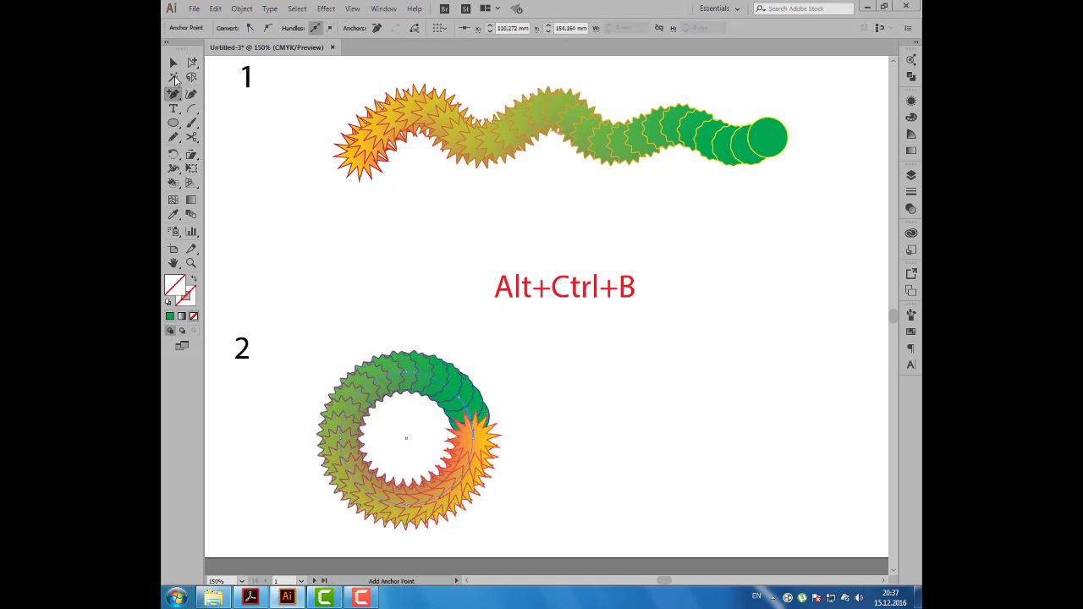
key("v")
left_click(266, 164)
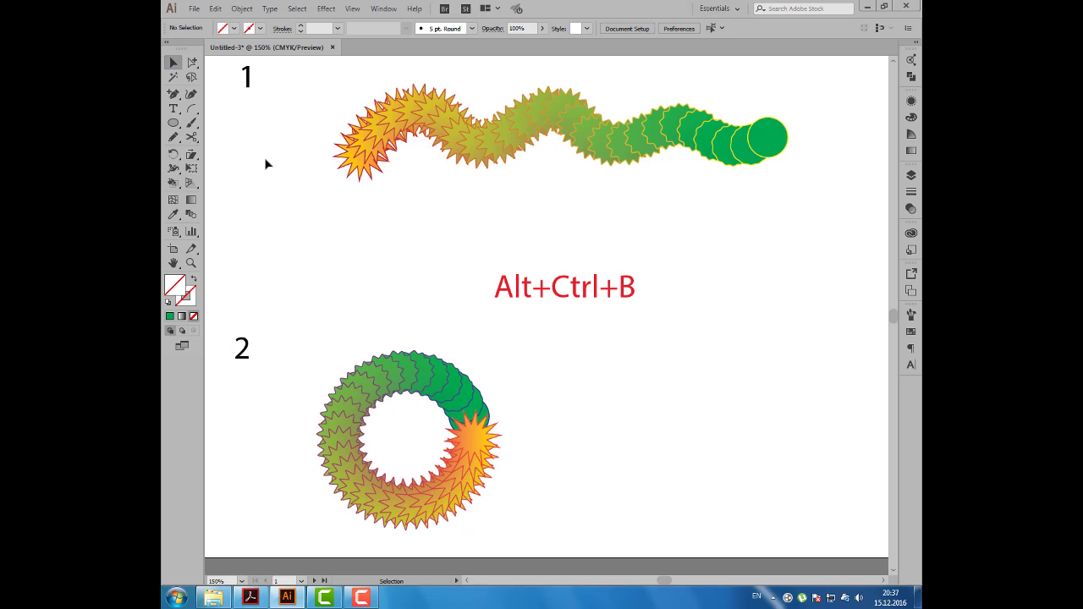
left_click_drag(442, 383, 590, 385)
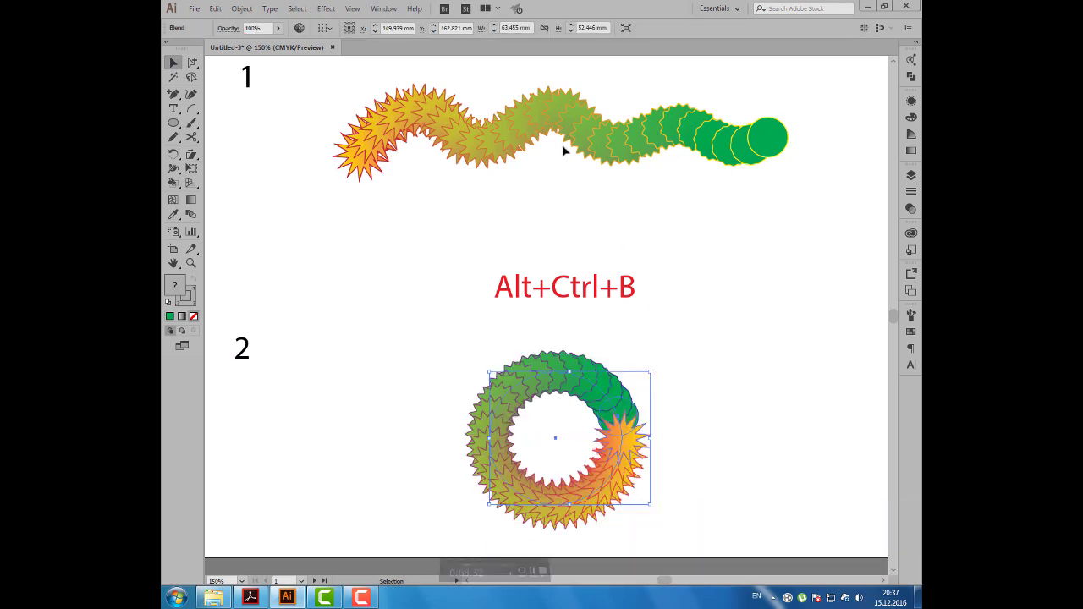
- Pan to the empty second artboard and draw a tall rounded rectangle there
scroll(740, 236, "down", 1)
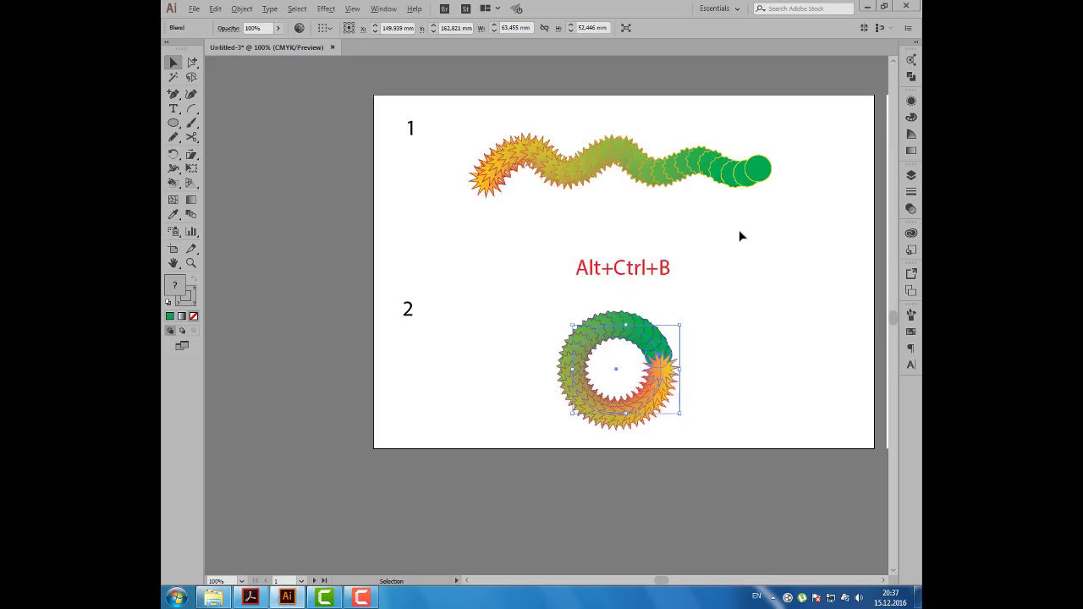
left_click_drag(785, 223, 435, 220)
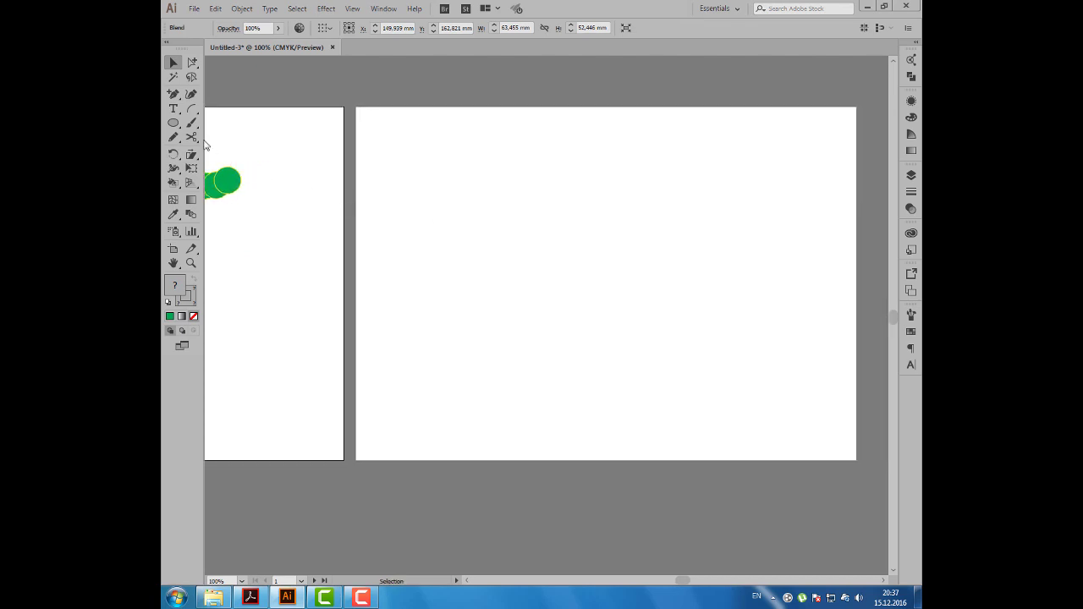
left_click_drag(175, 124, 245, 135)
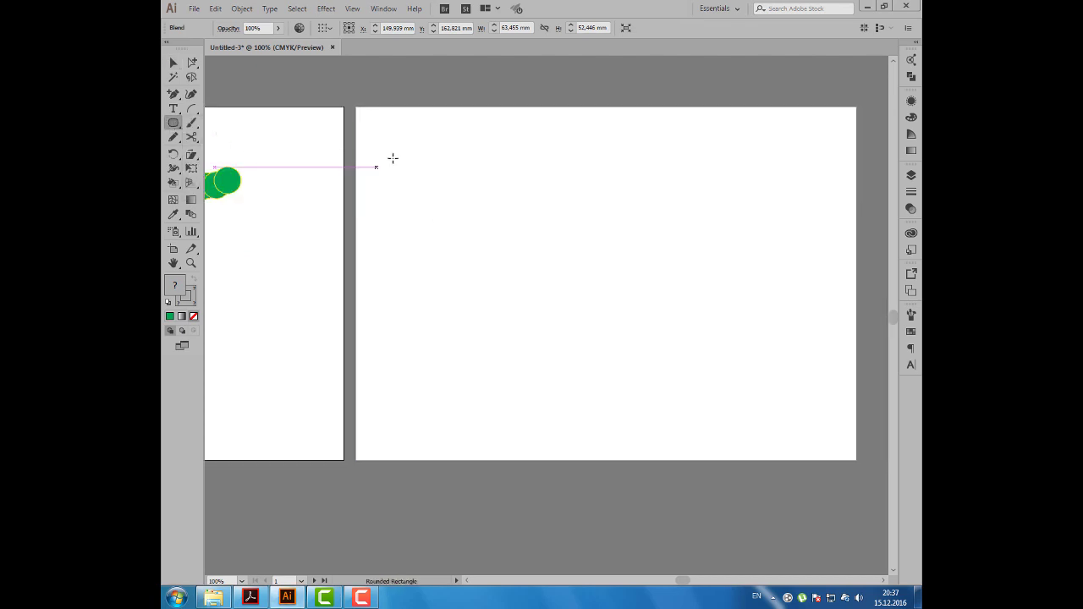
left_click_drag(407, 149, 519, 319)
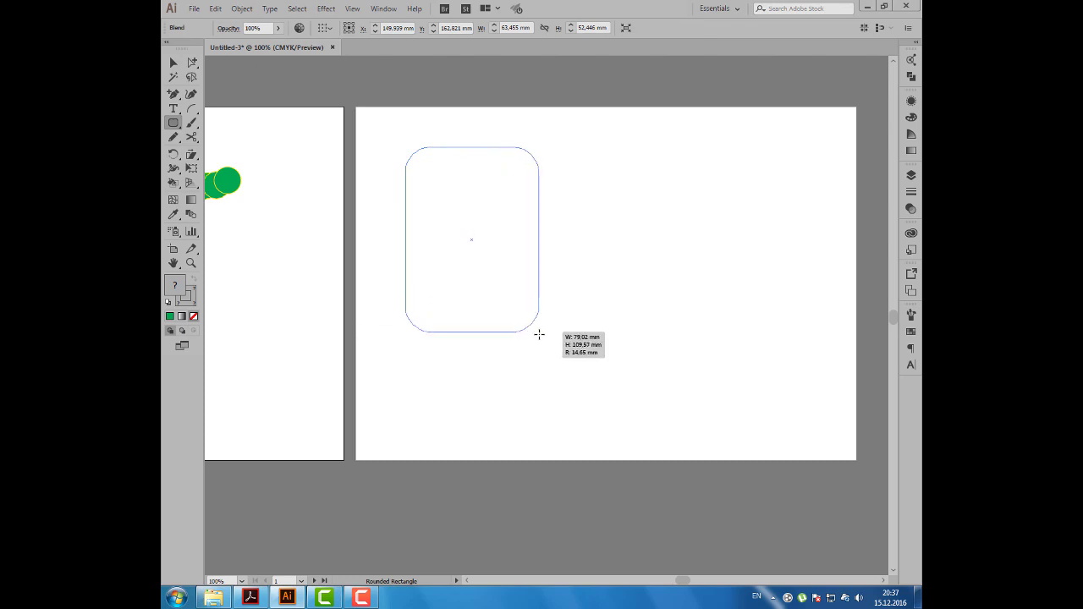
left_click_drag(520, 319, 540, 337)
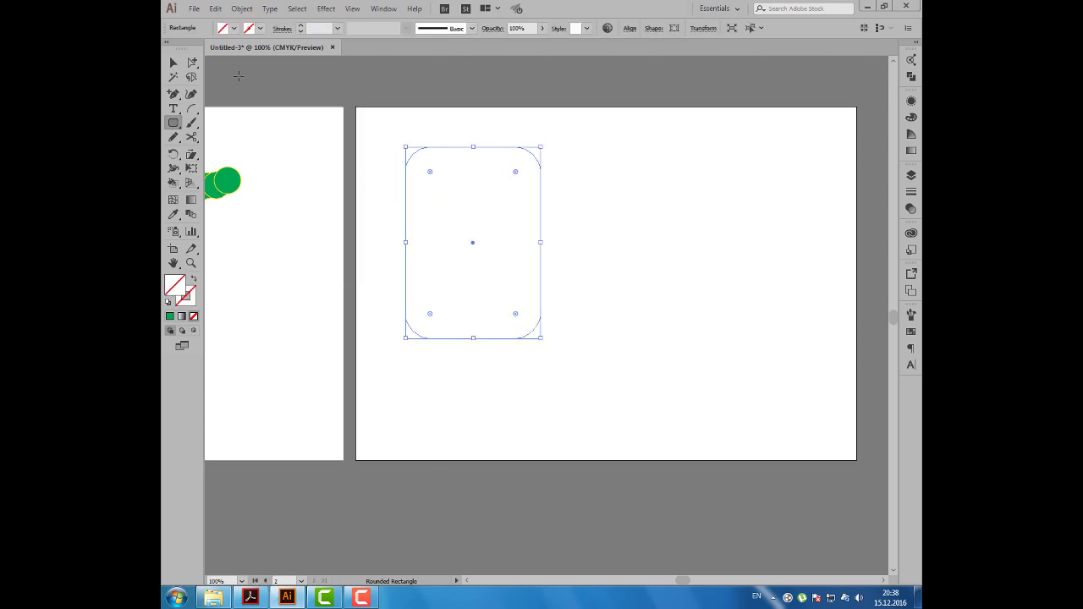
- Give the rounded rectangle a black stroke at 35 pt weight
left_click(174, 62)
left_click(233, 29)
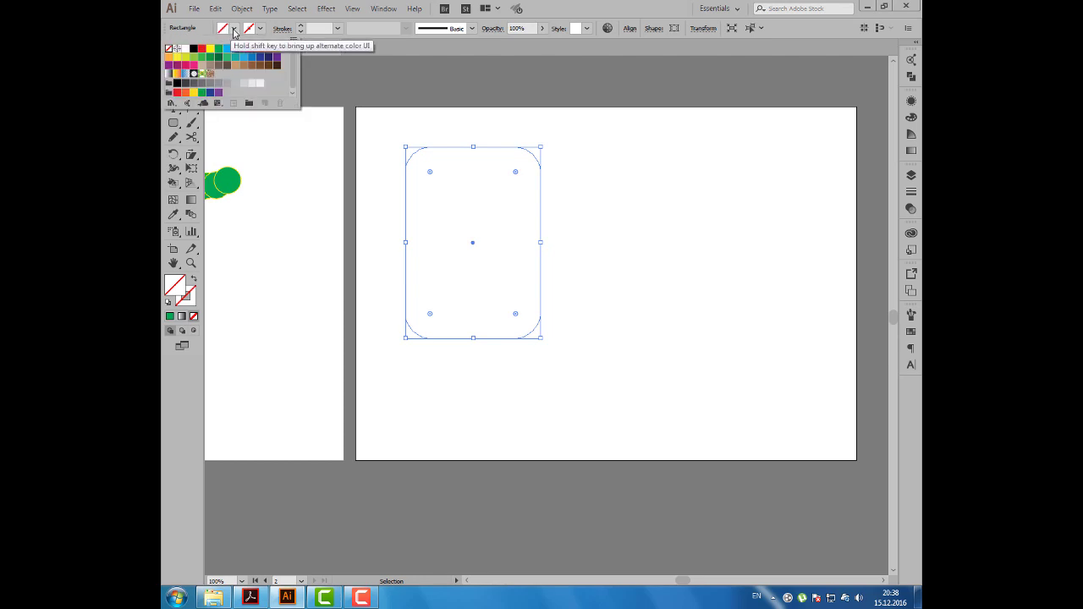
left_click(233, 30)
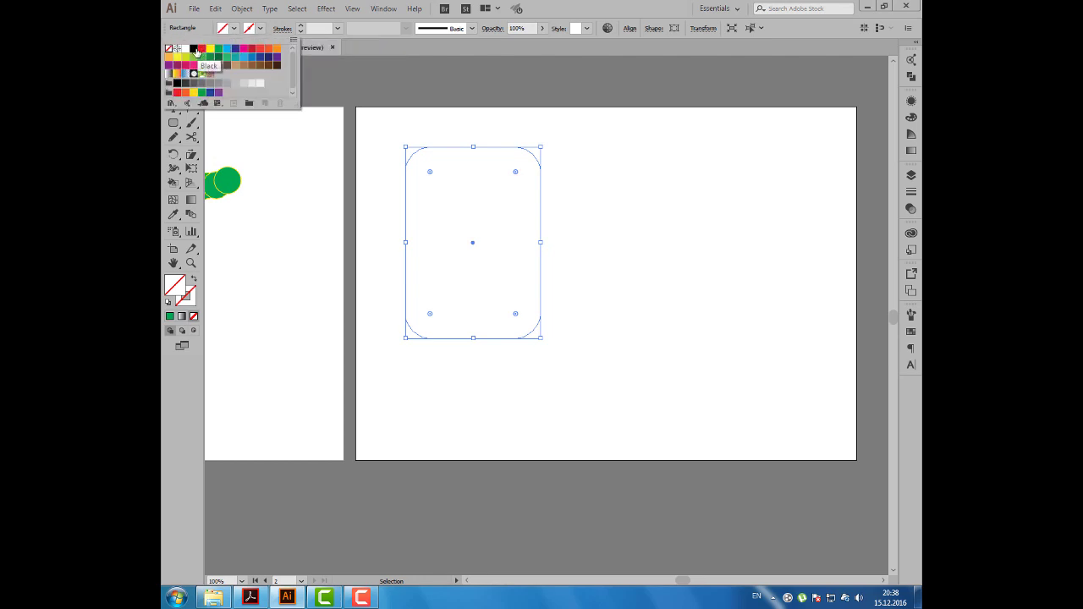
left_click(196, 51)
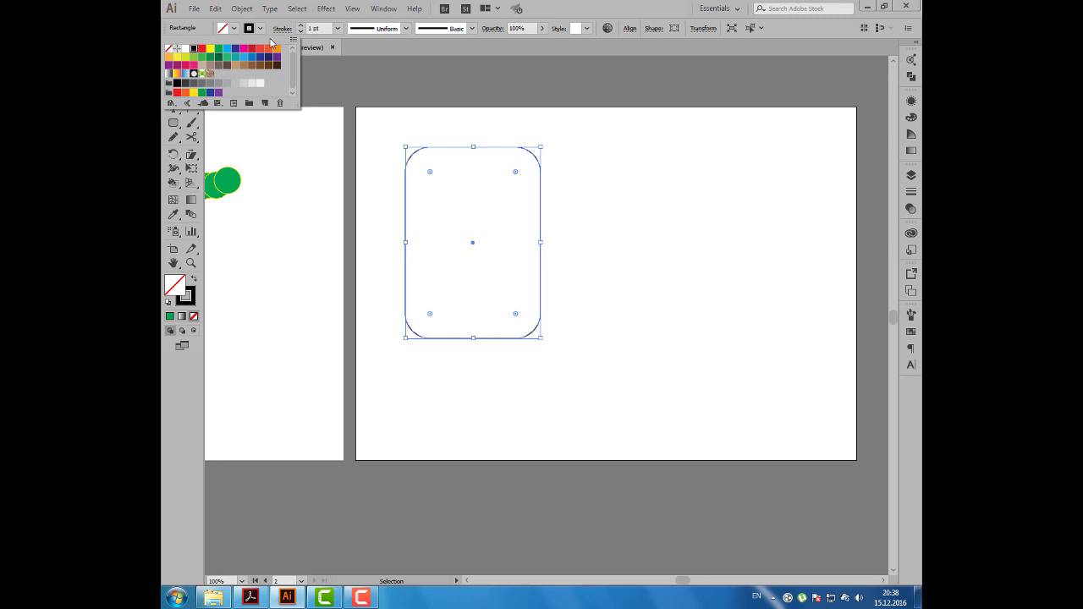
left_click(324, 29)
type("5")
key("Tab")
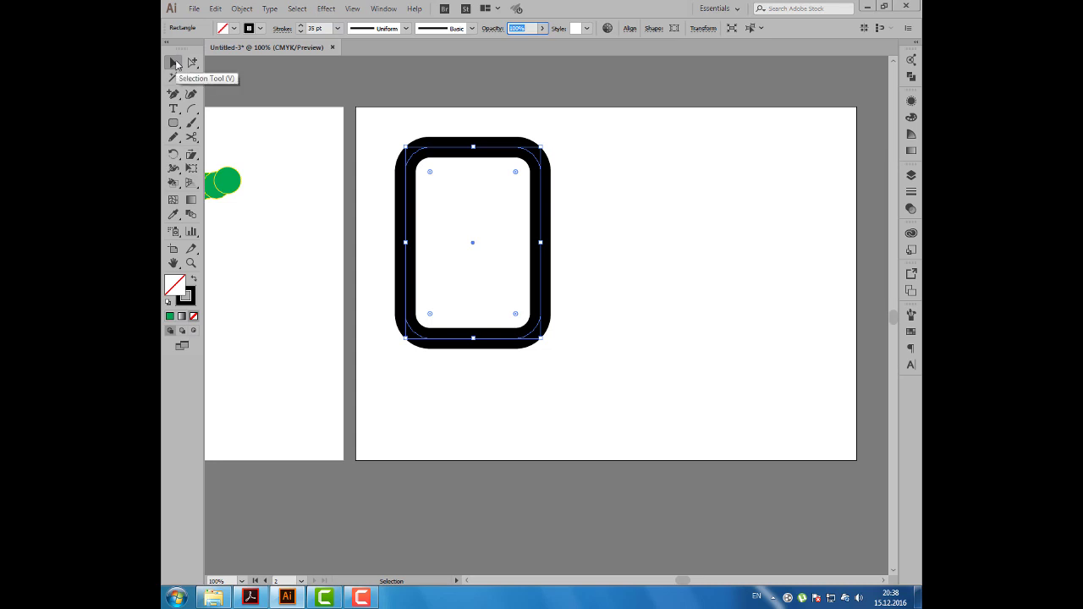
left_click(176, 64)
left_click(215, 8)
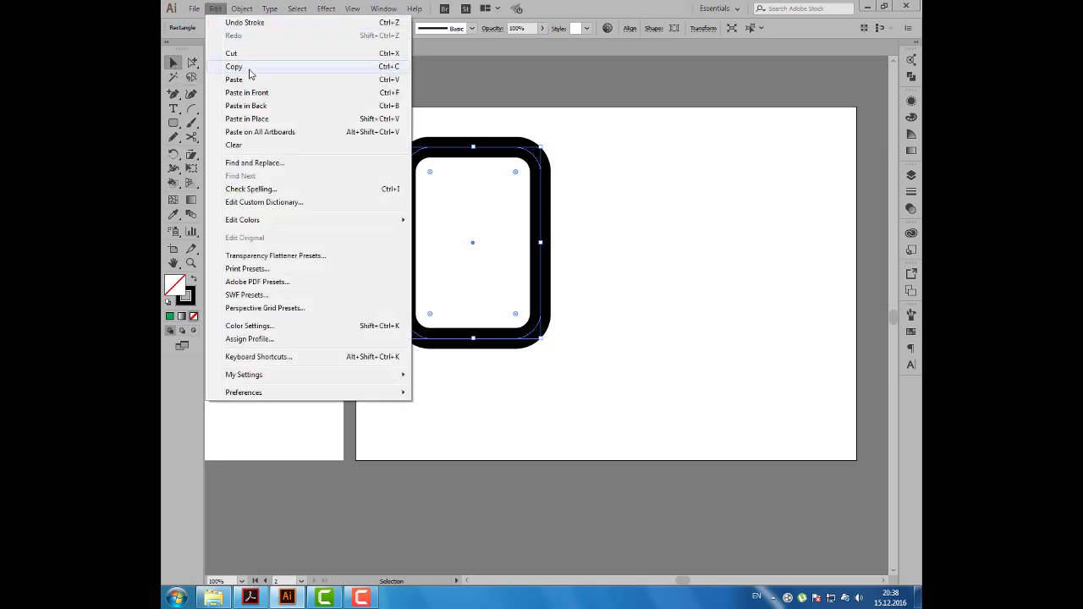
- Copy the rectangle, Paste in Front, and give the copy a white 1 pt stroke
left_click(249, 70)
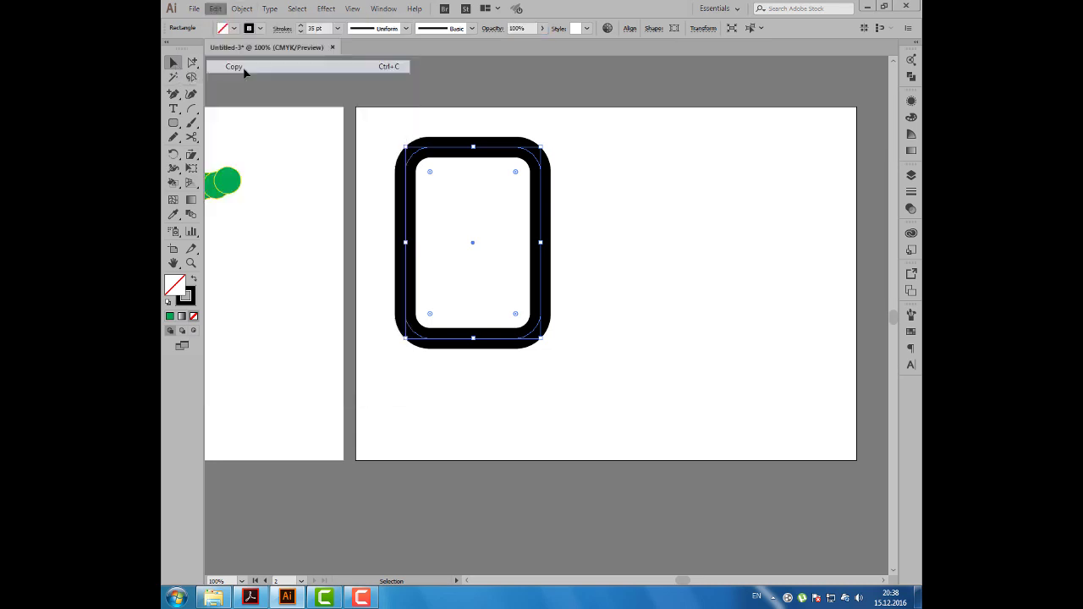
left_click(216, 9)
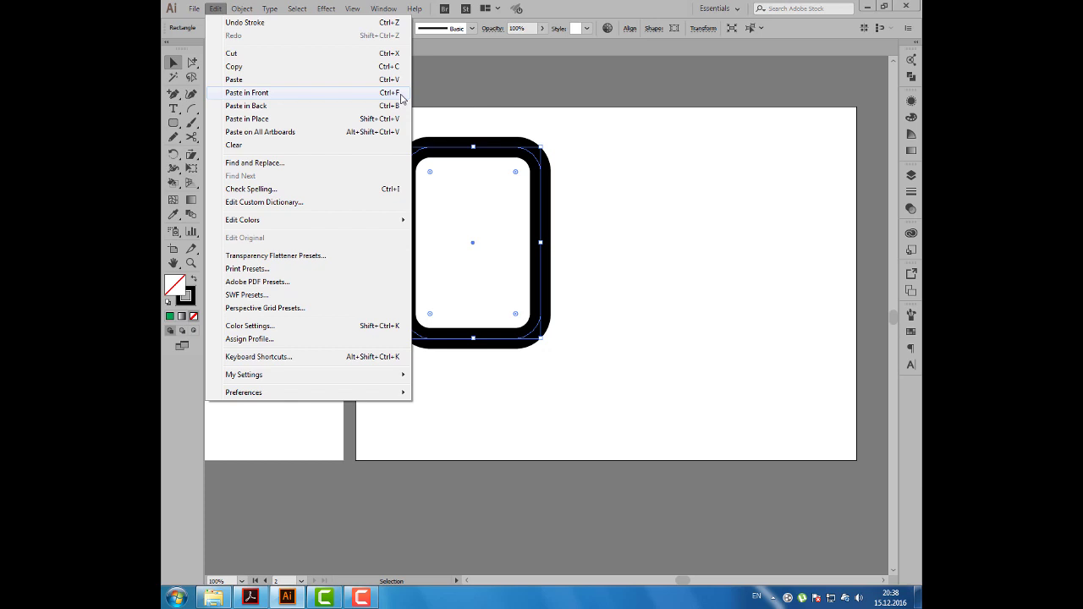
left_click(401, 95)
left_click(261, 29)
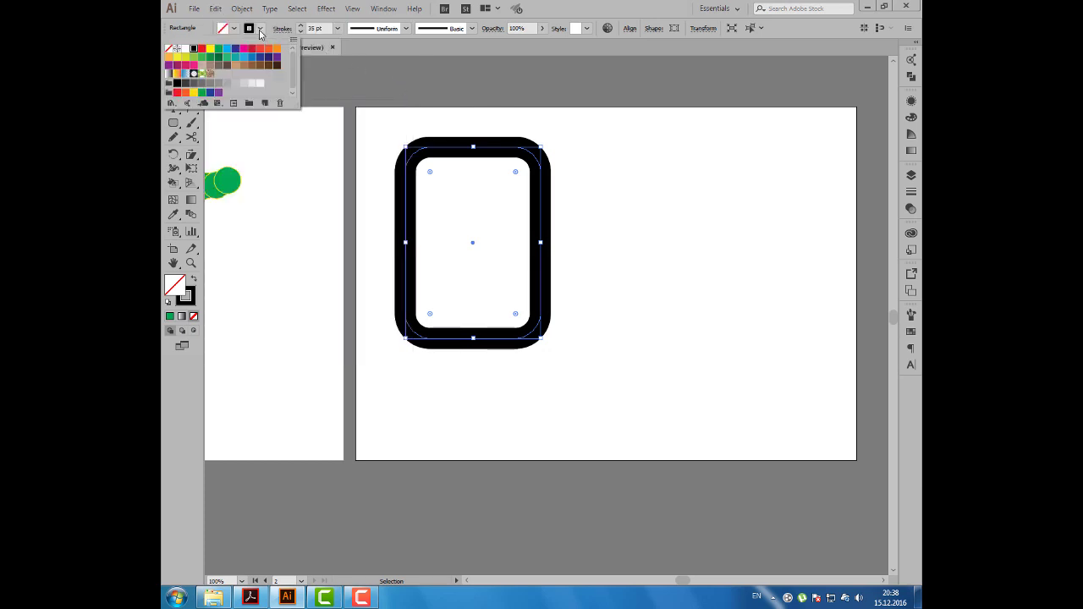
left_click(185, 50)
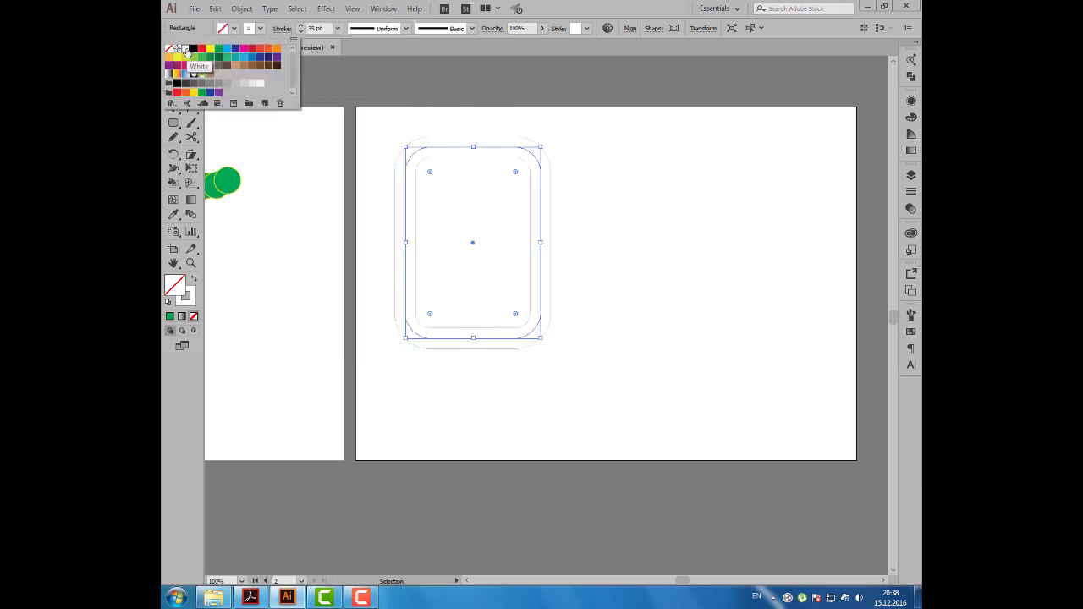
double_click(317, 28)
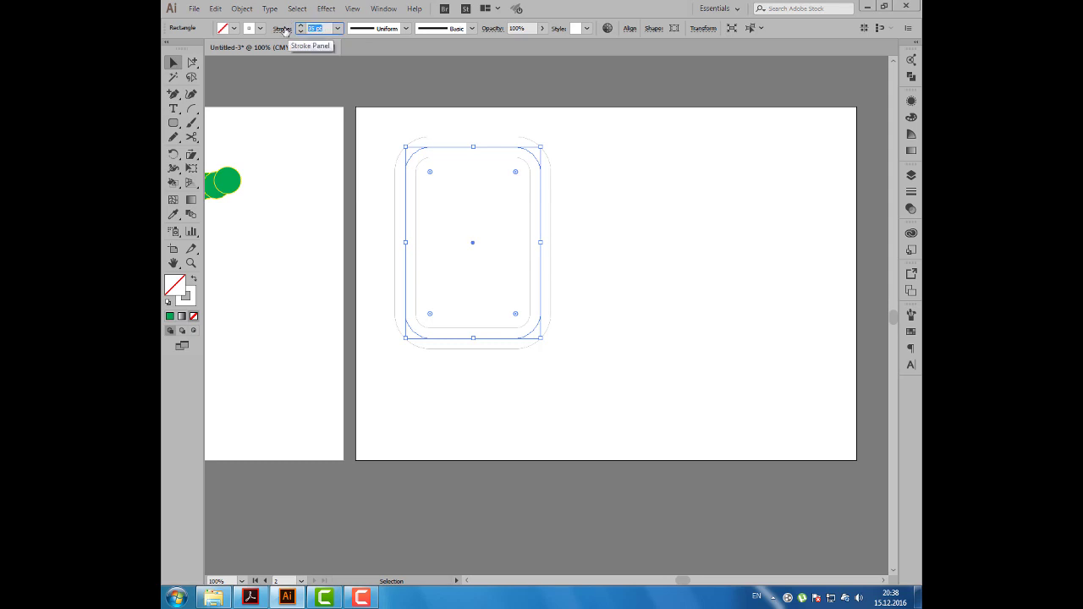
type("1")
key("Tab")
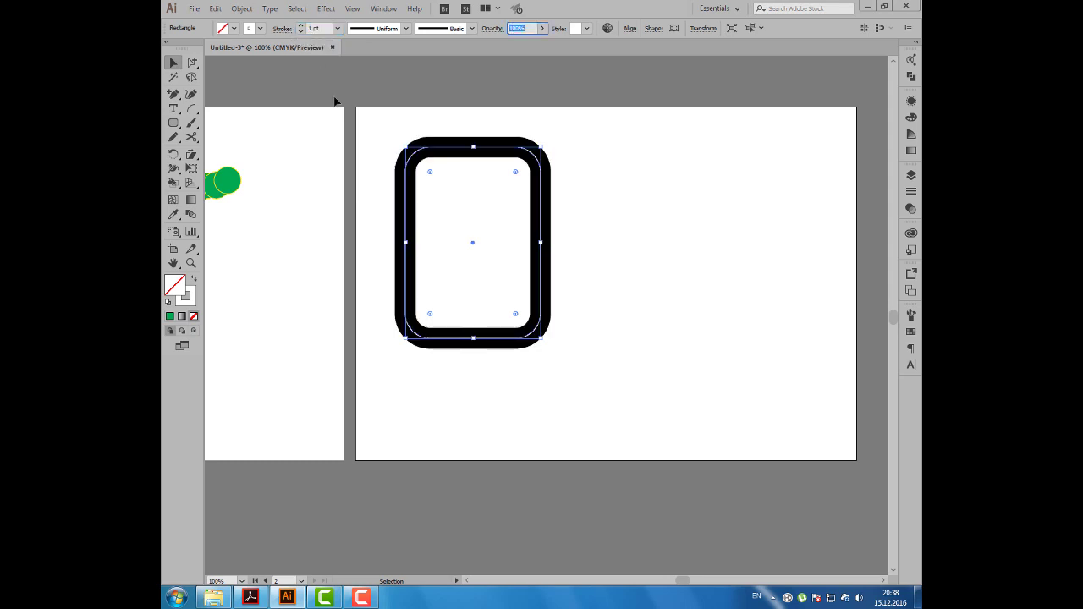
- Select both stacked rectangles and blend them together with Alt+Ctrl+B
left_click(342, 155)
scroll(416, 155, "up", 1)
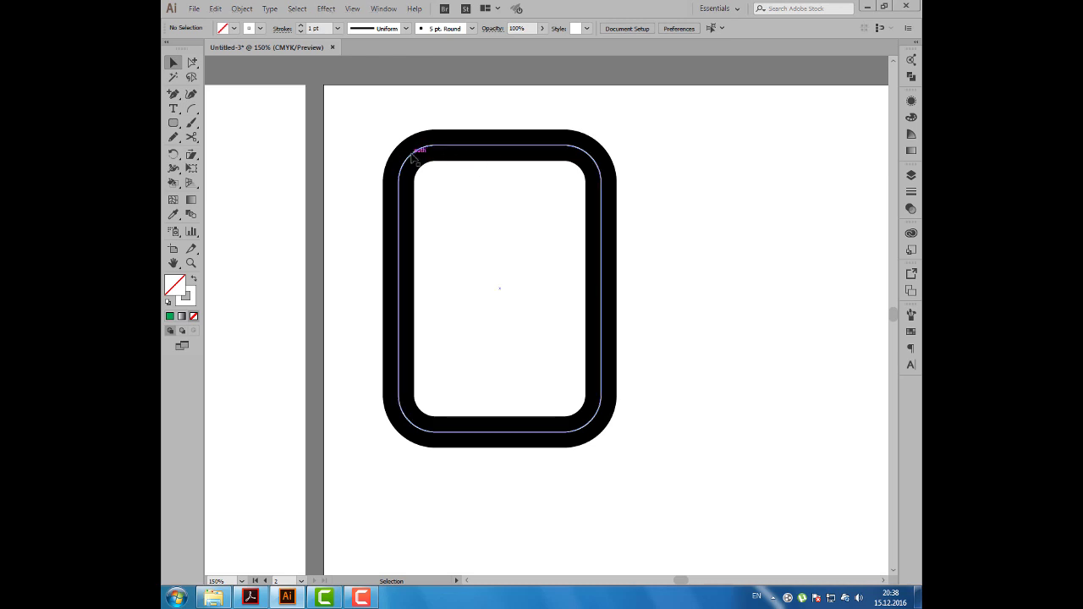
left_click_drag(336, 113, 572, 384)
scroll(389, 320, "down", 1)
left_click_drag(345, 331, 544, 294)
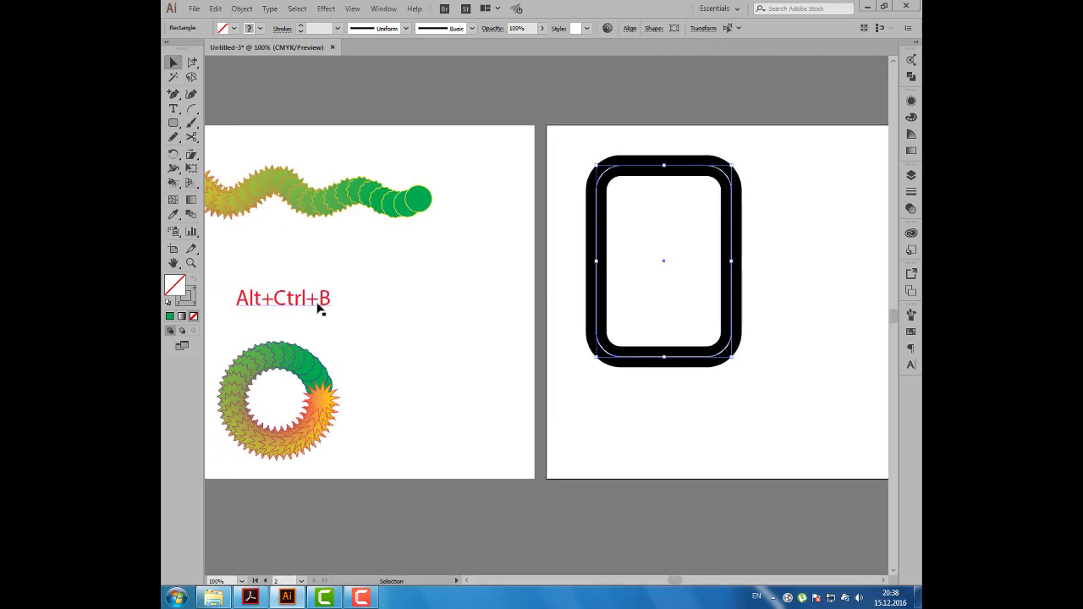
key("ctrl+alt+b")
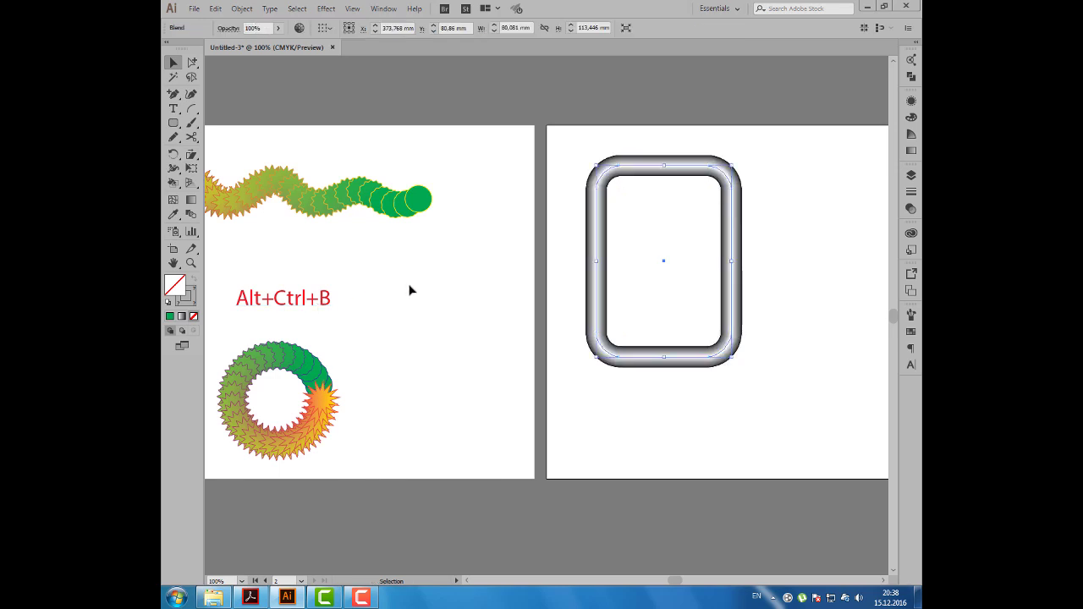
left_click(696, 382)
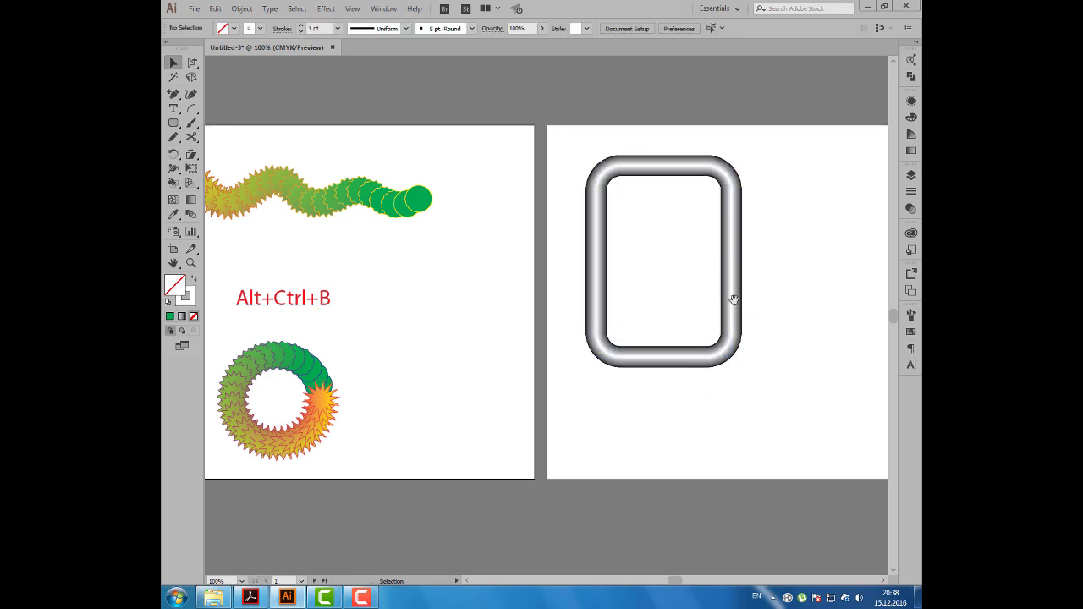
scroll(677, 273, "right", 6)
scroll(503, 279, "right", 2)
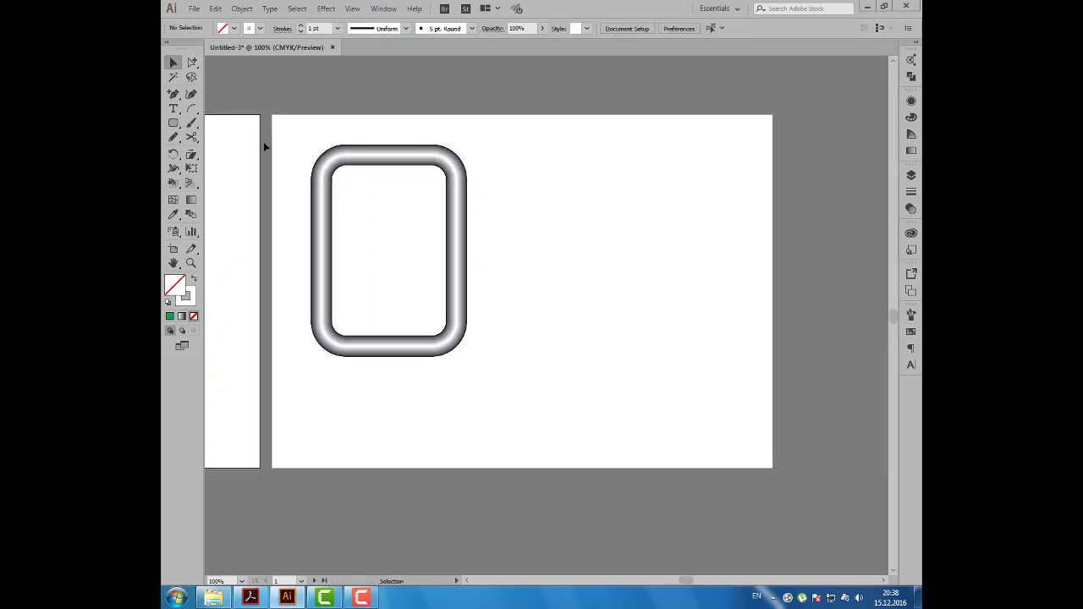
- Draw a wavy Pencil line on the second artboard with a brown 35 pt stroke
left_click(176, 138)
mouse_move(497, 392)
left_mouse_down()
mouse_move(671, 239)
mouse_move(704, 191)
left_mouse_up()
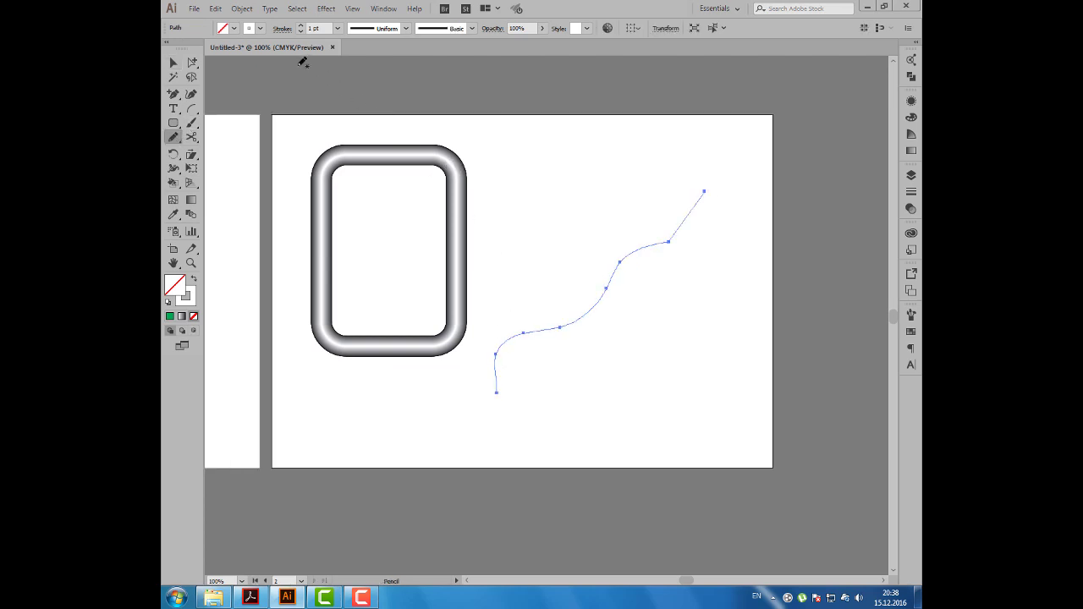
left_click(262, 30)
left_click(262, 65)
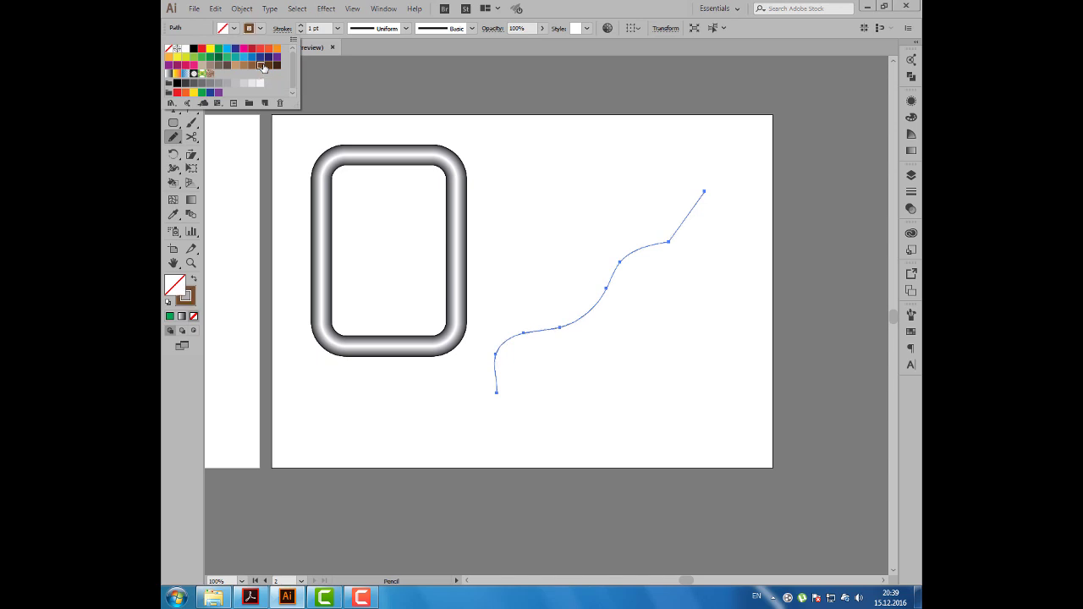
left_click(328, 27)
left_click(315, 28)
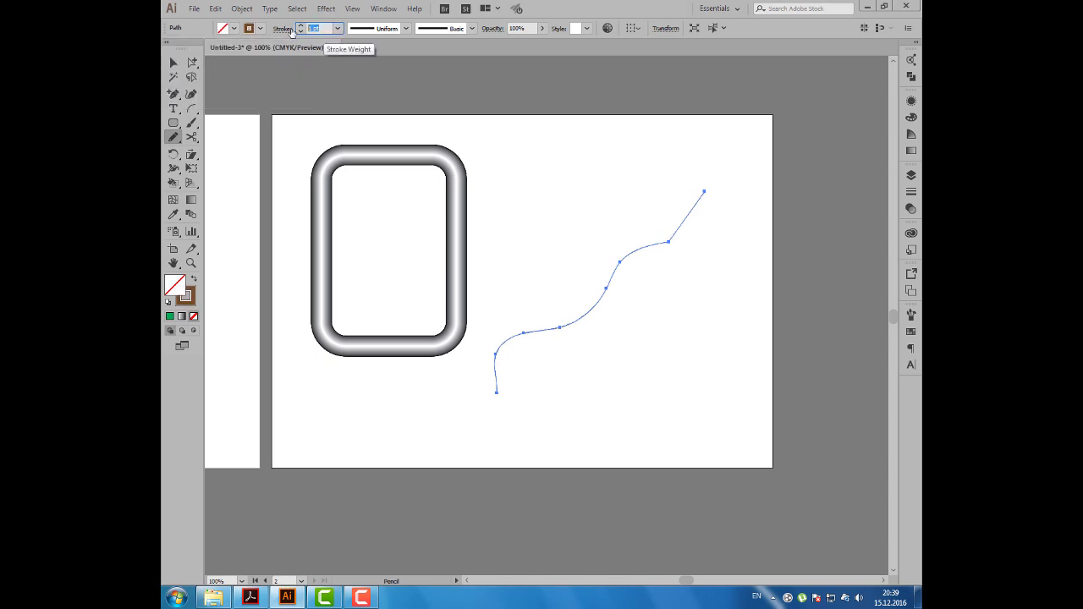
type("35")
key("Tab")
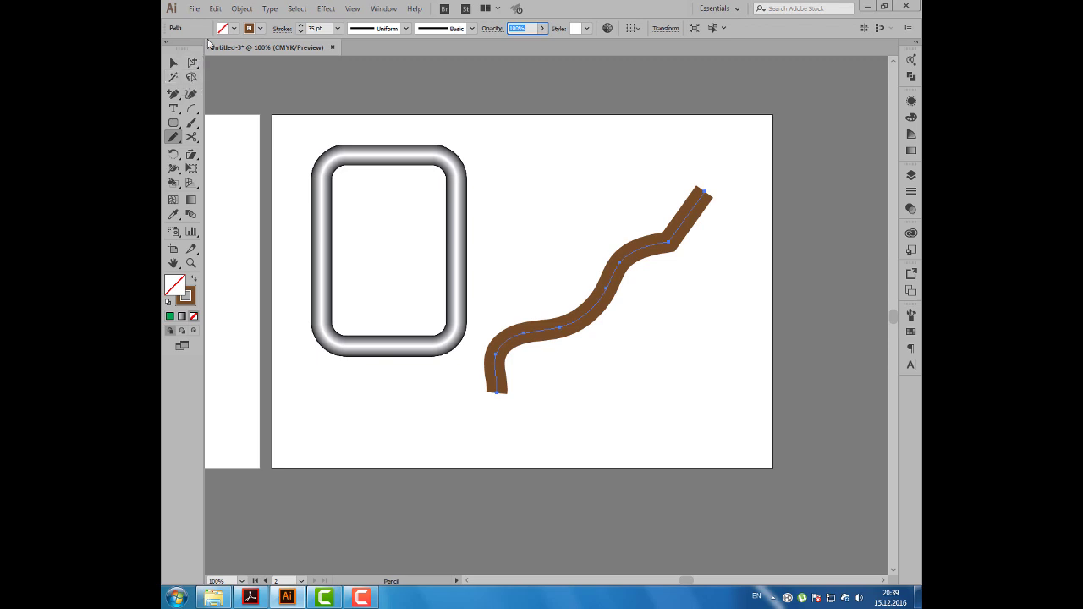
- Try a yellow 1 pt stroke on the path, then undo back to thick brown
left_click(259, 28)
left_click(211, 48)
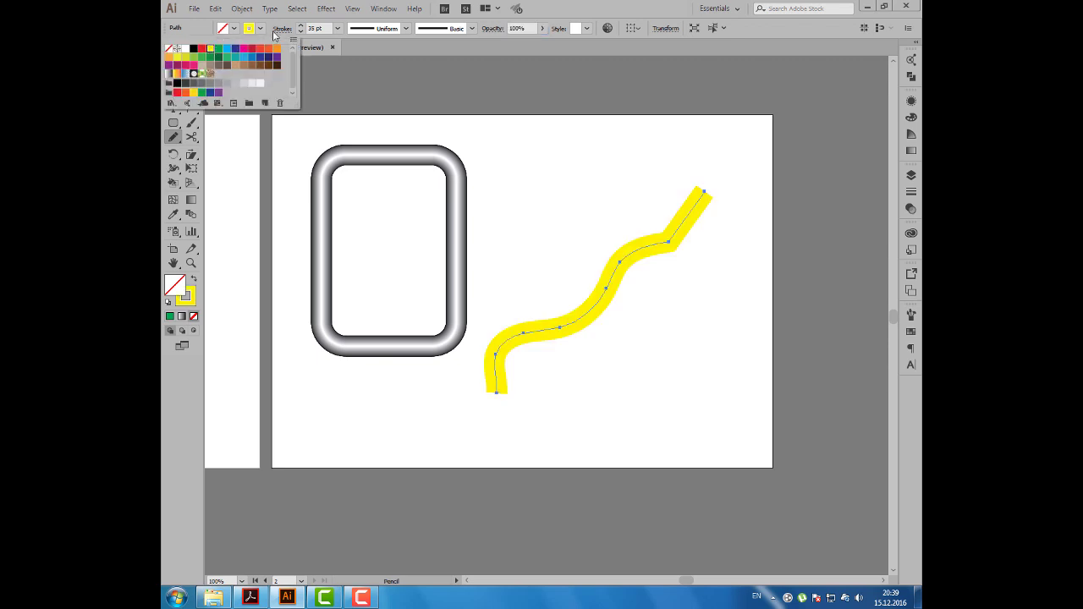
left_click(317, 28)
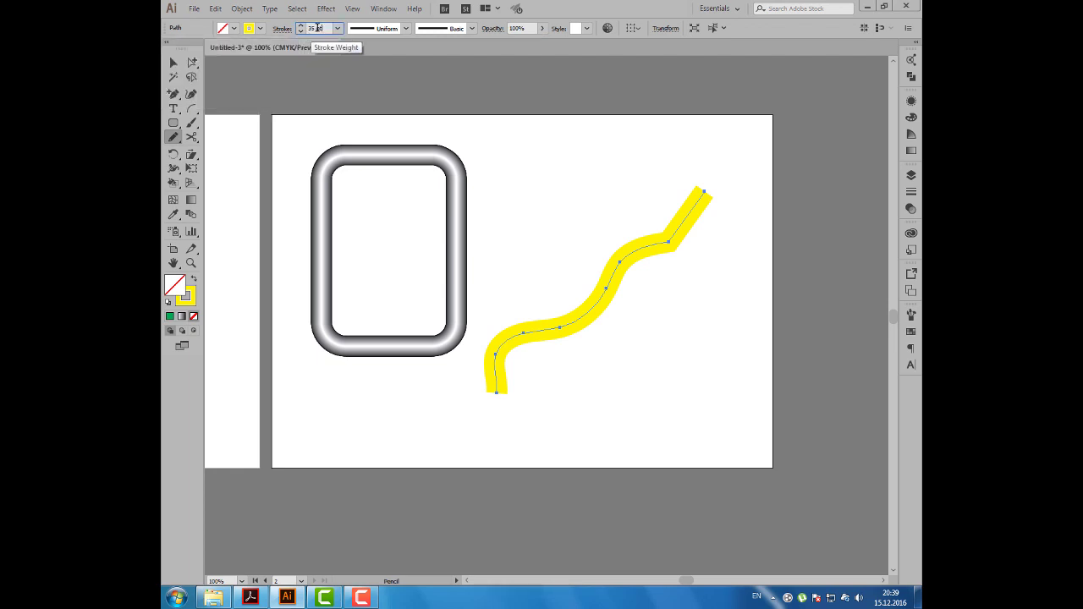
double_click(317, 28)
key("Tab")
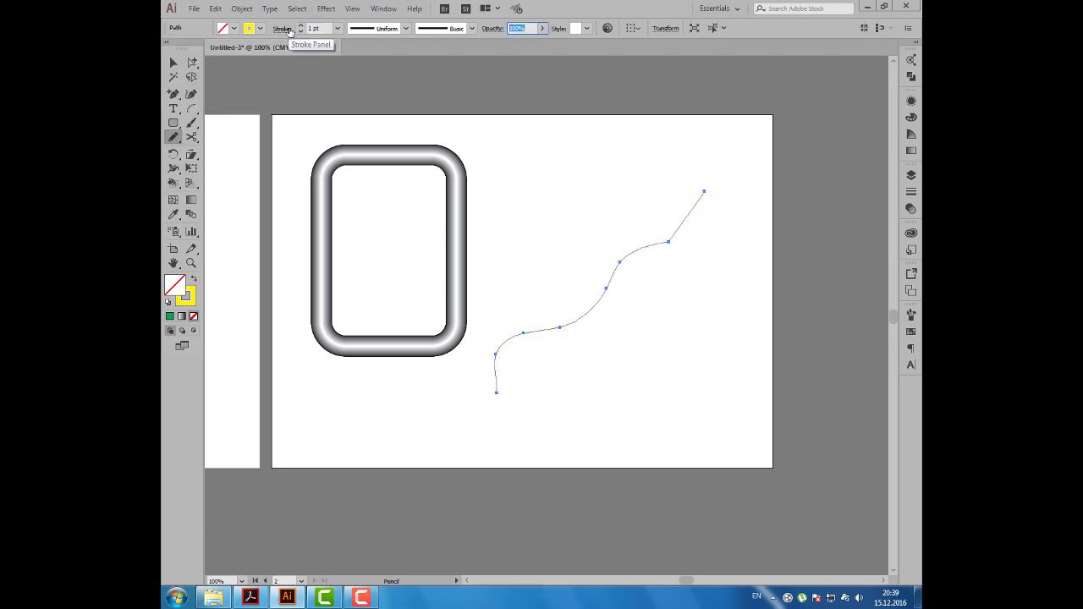
key("ctrl")
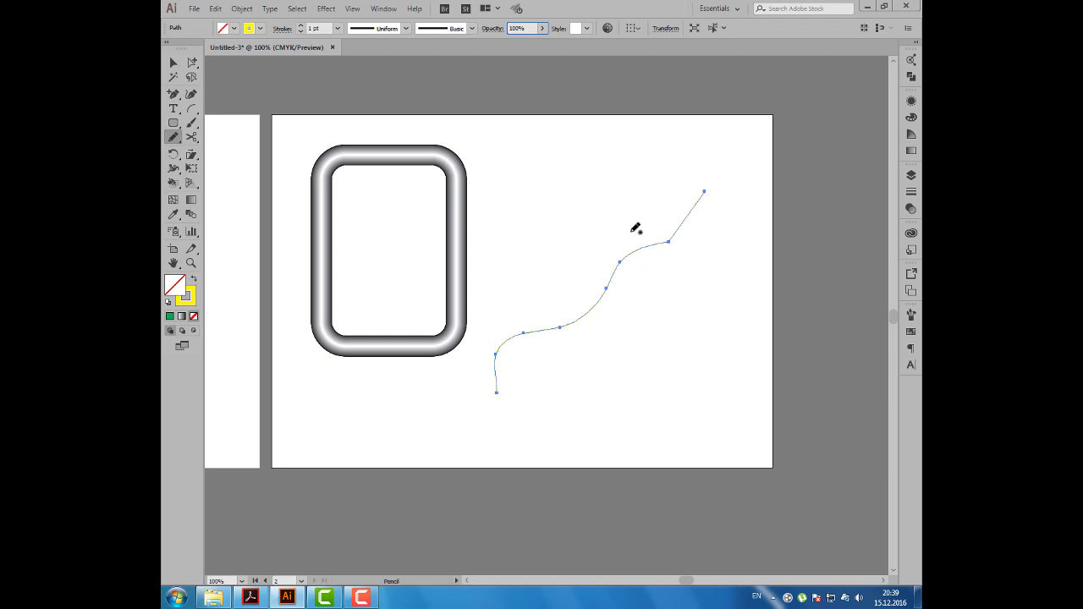
key("ctrl")
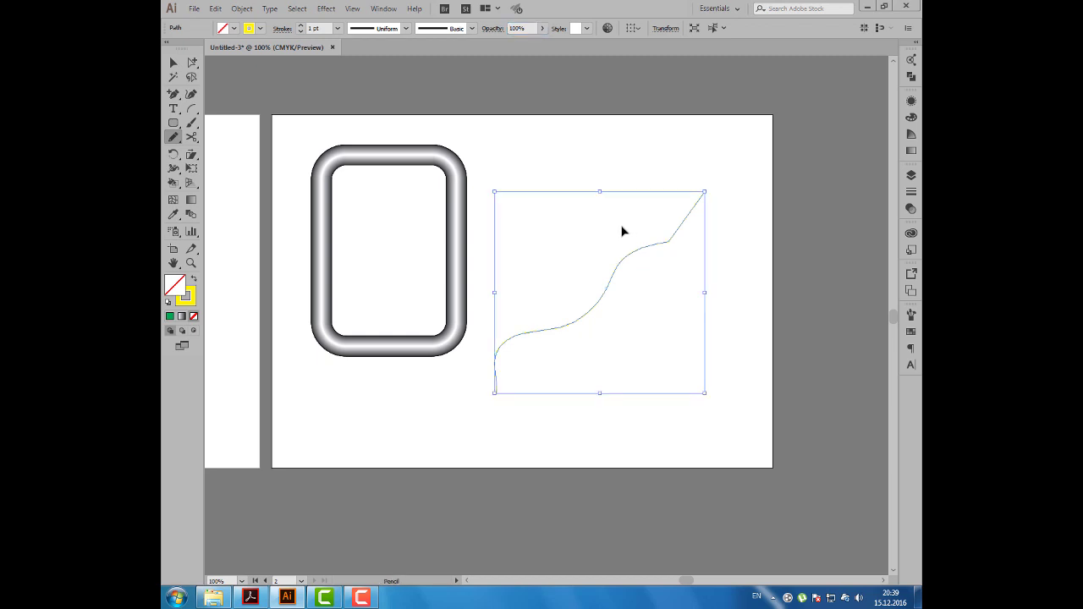
key("ctrl+z")
key("ctrl+z")
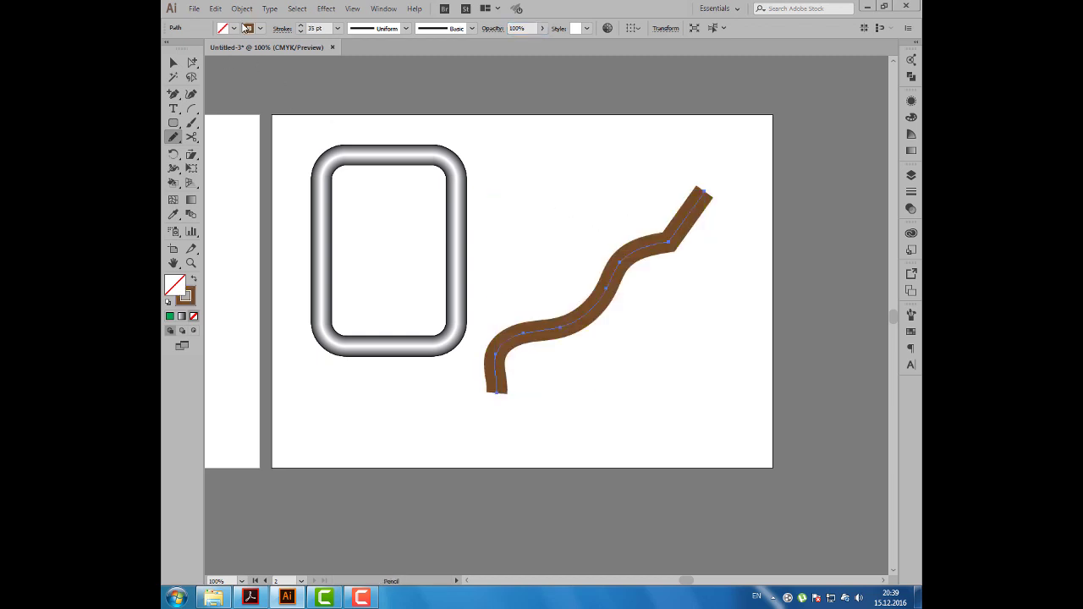
- Copy the brown path, Paste in Front, and give the copy a yellow 1 pt stroke
left_click(216, 9)
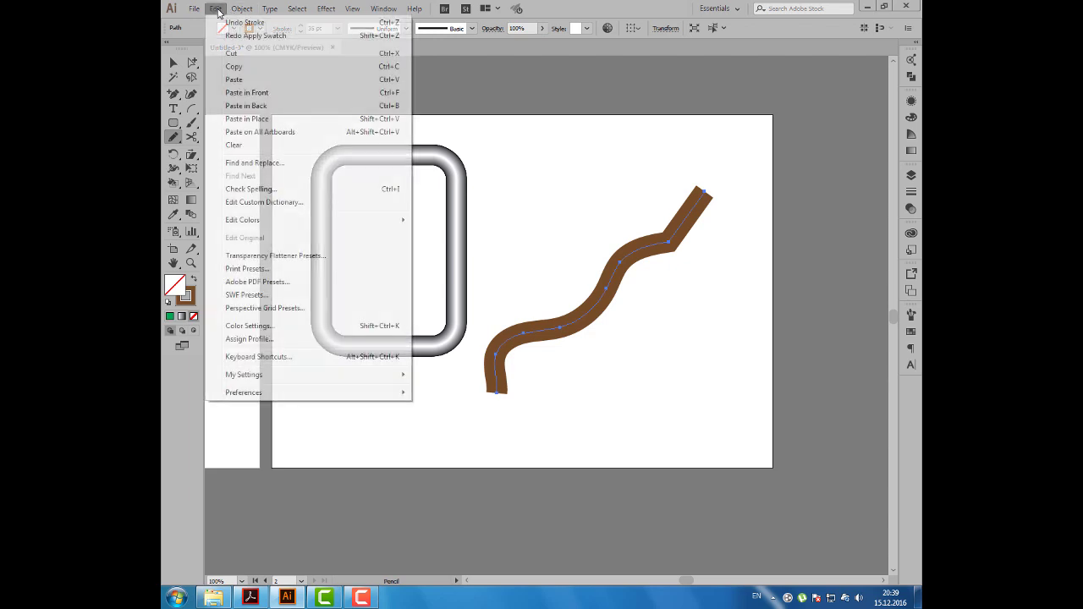
left_click(241, 68)
left_click(214, 8)
left_click(247, 80)
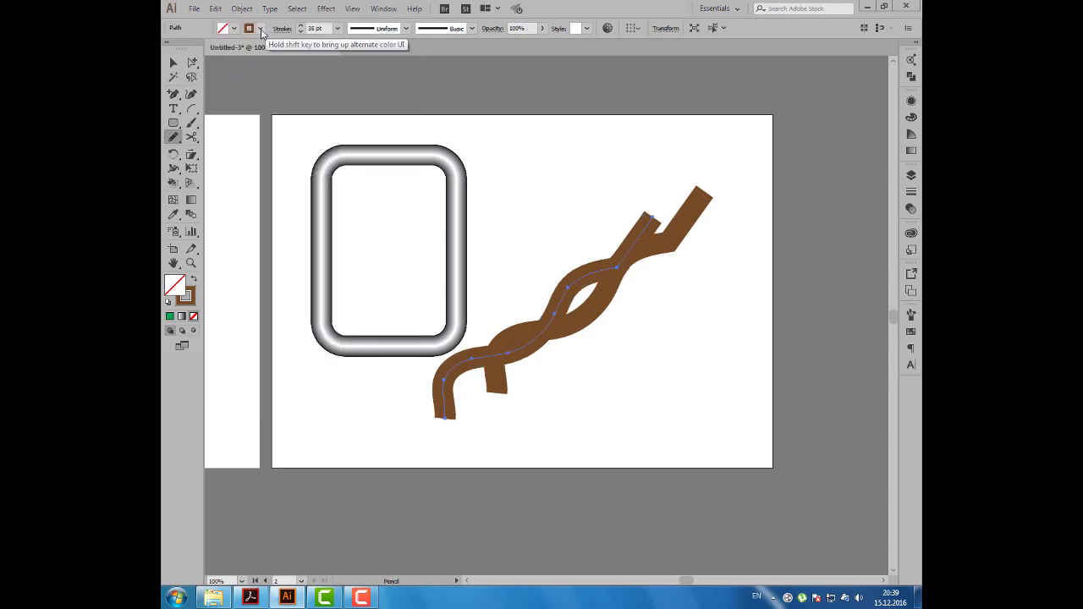
key("ctrl+z")
left_click(217, 9)
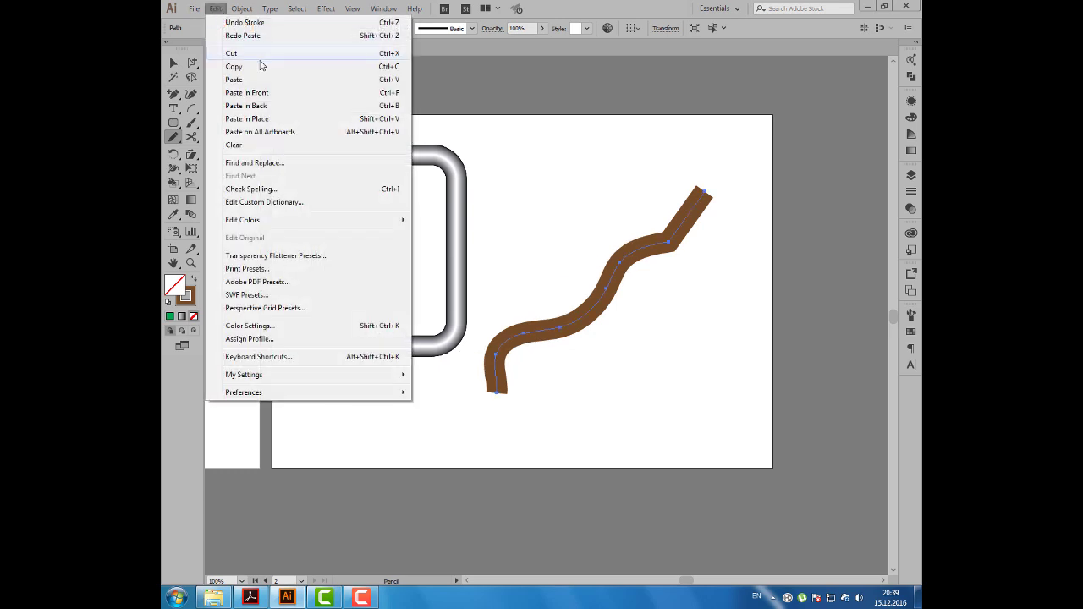
left_click(268, 99)
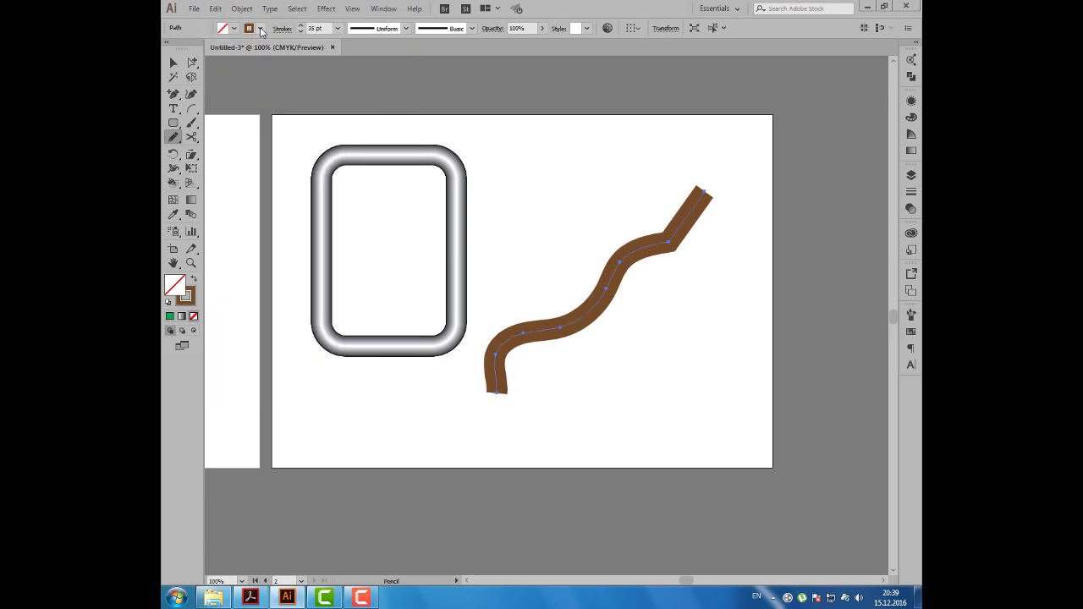
left_click(260, 28)
left_click(212, 53)
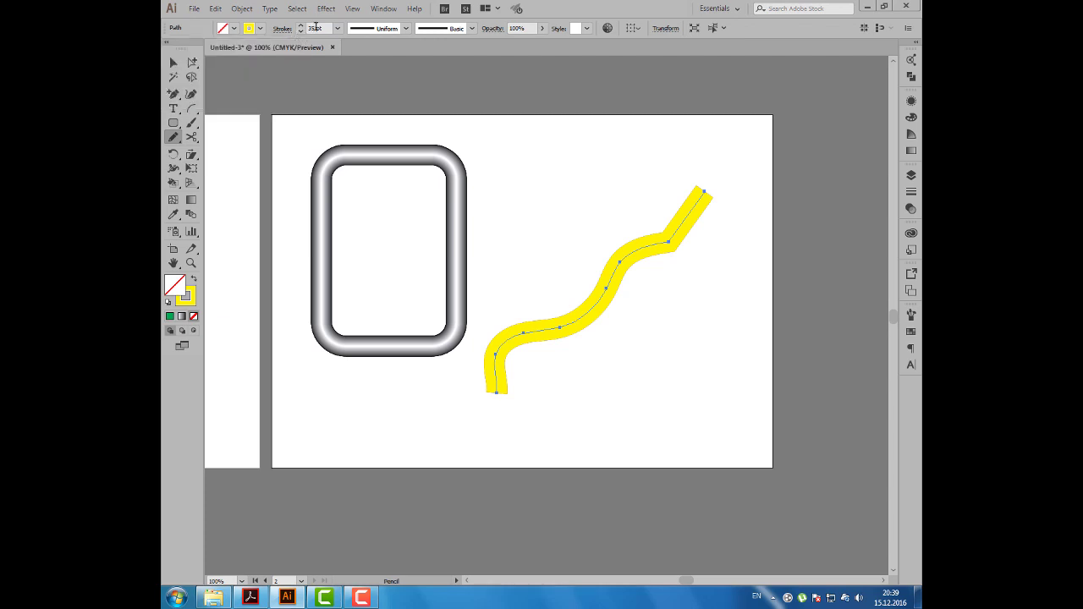
type("1")
key("Return")
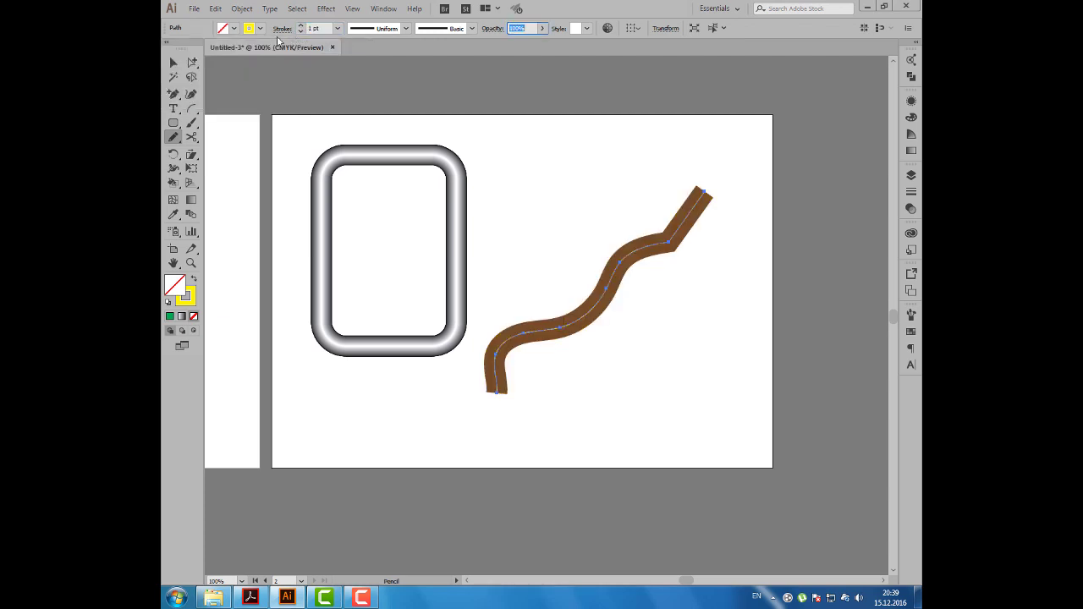
- Blend the stacked brown and yellow wavy strokes together and select the blend
key("v")
left_click_drag(563, 177, 694, 311)
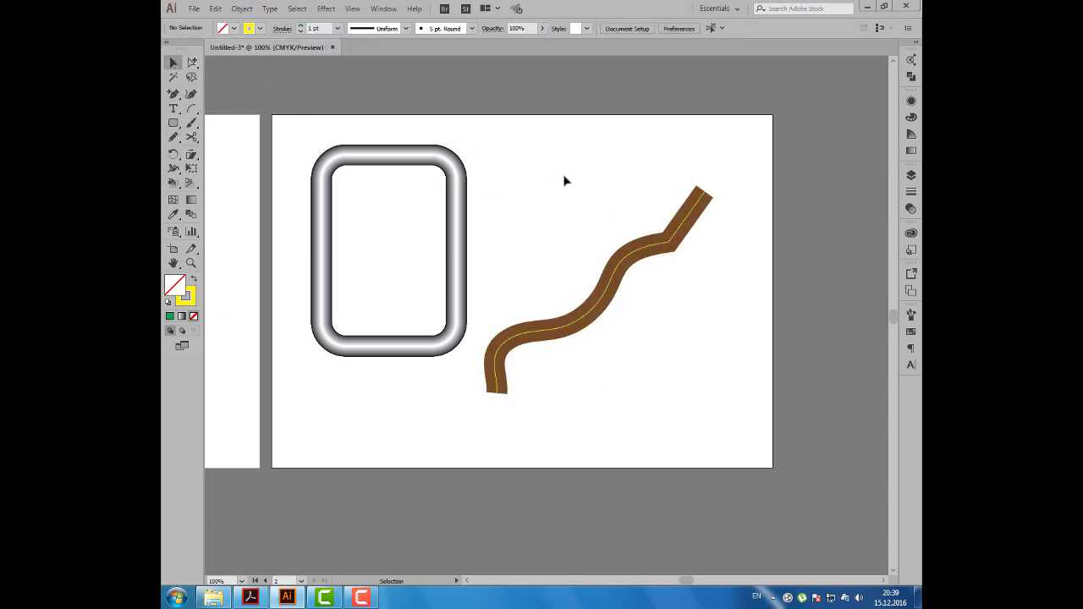
key("a")
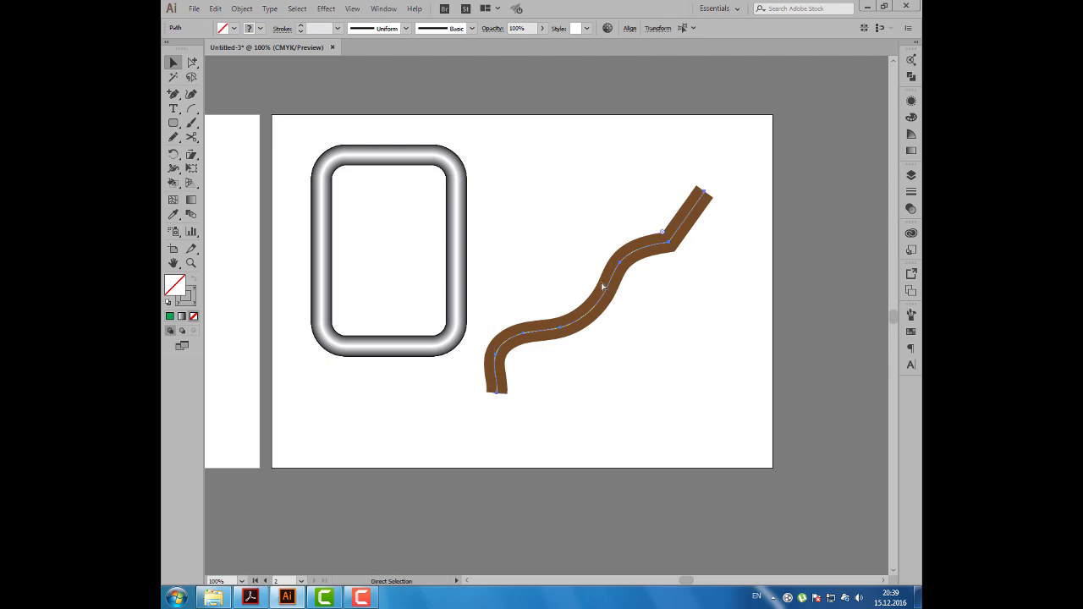
key("ctrl+alt+b")
left_click(725, 303)
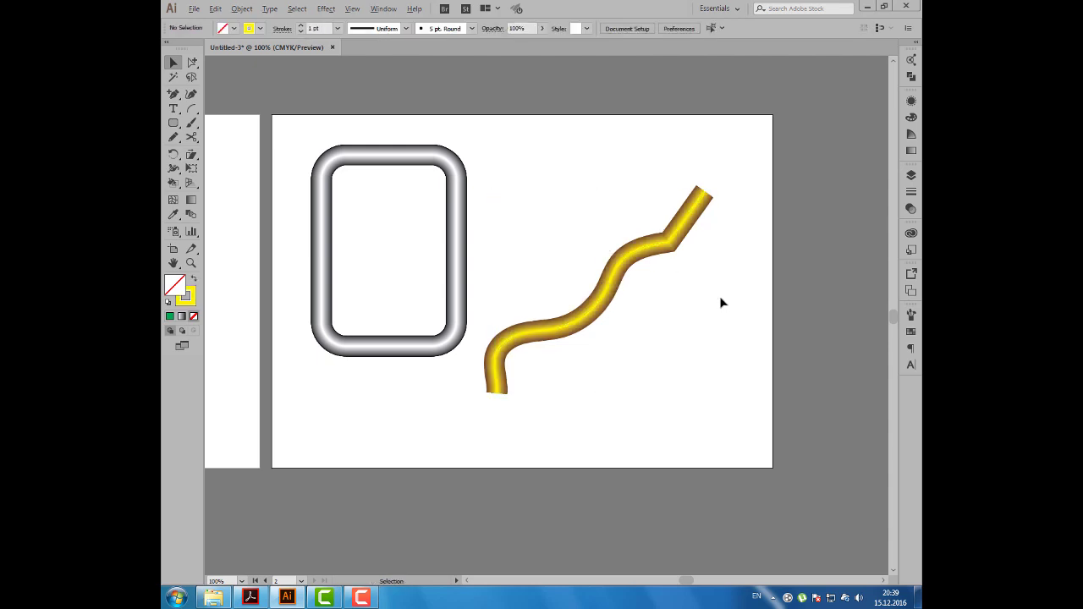
left_click(643, 250)
- Make the blend's stroke a dashed line with round caps and 25 pt gaps
left_click(910, 191)
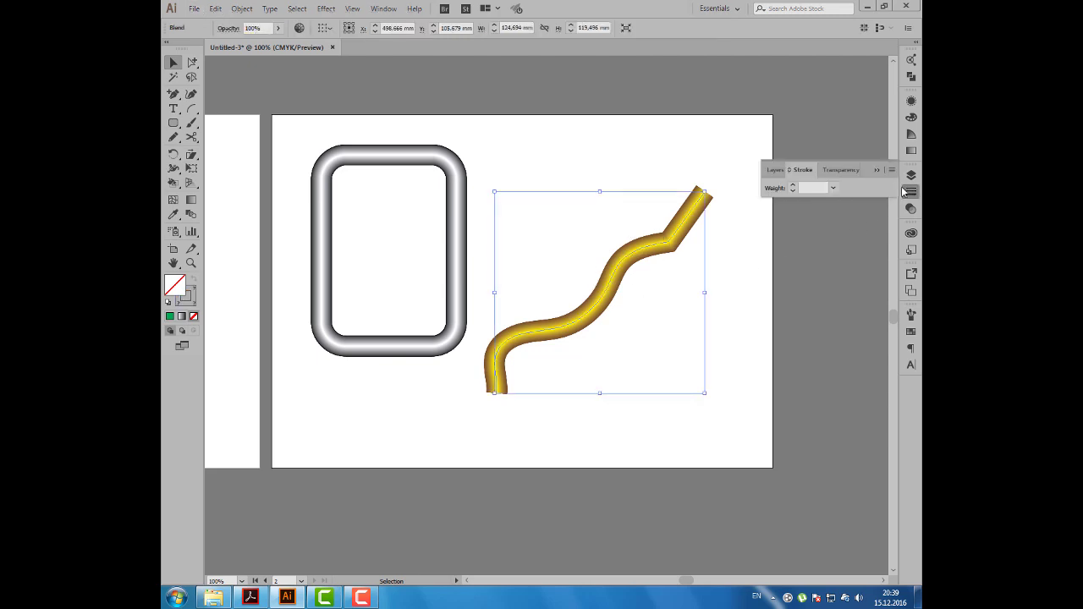
left_click(791, 171)
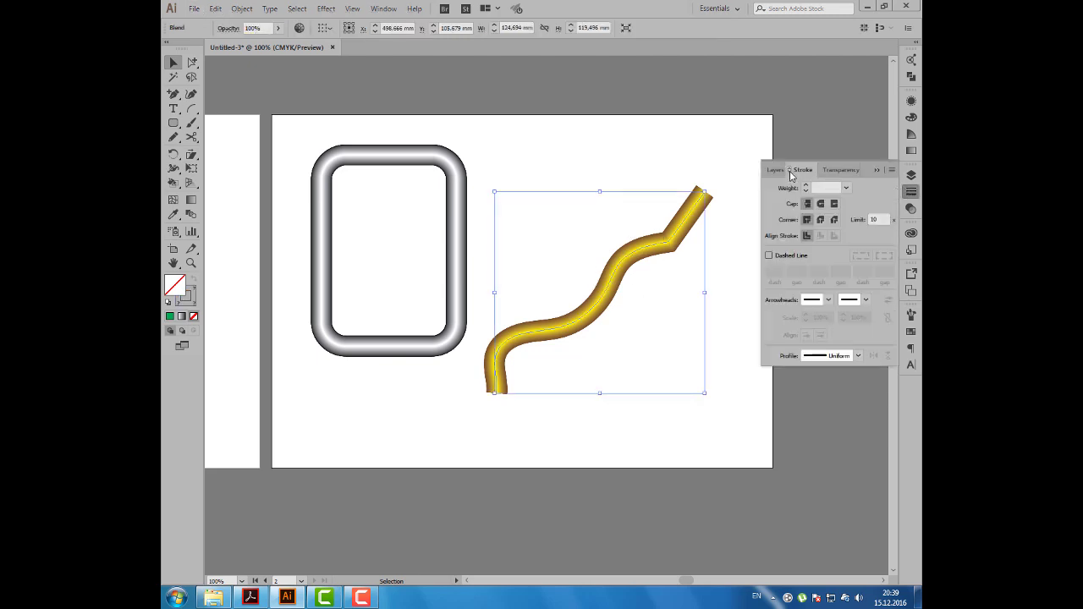
left_click(775, 258)
left_click(820, 204)
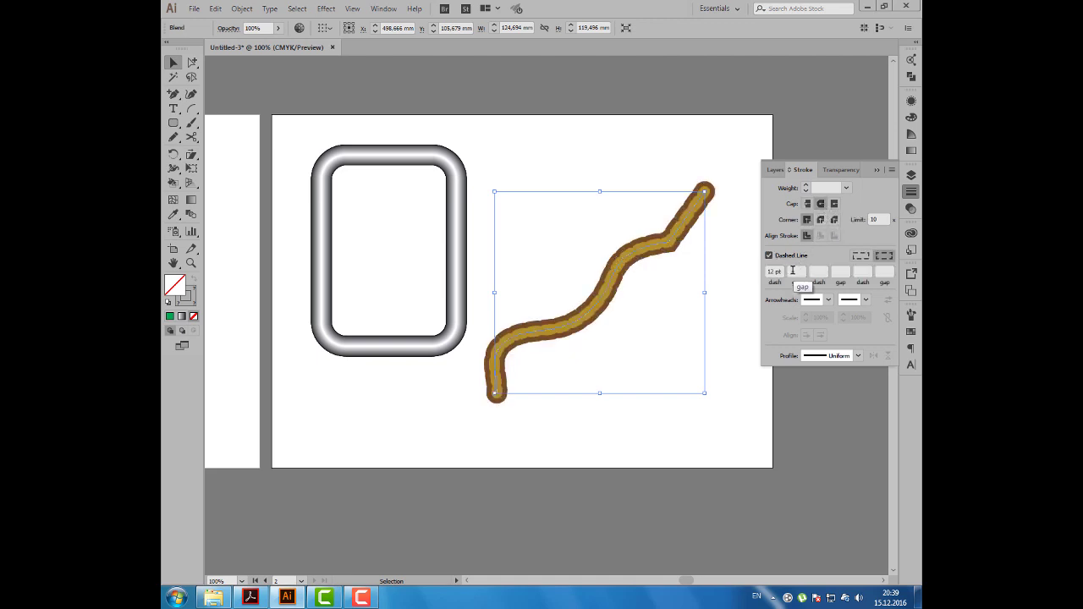
left_click(792, 271)
type("25")
key("Return")
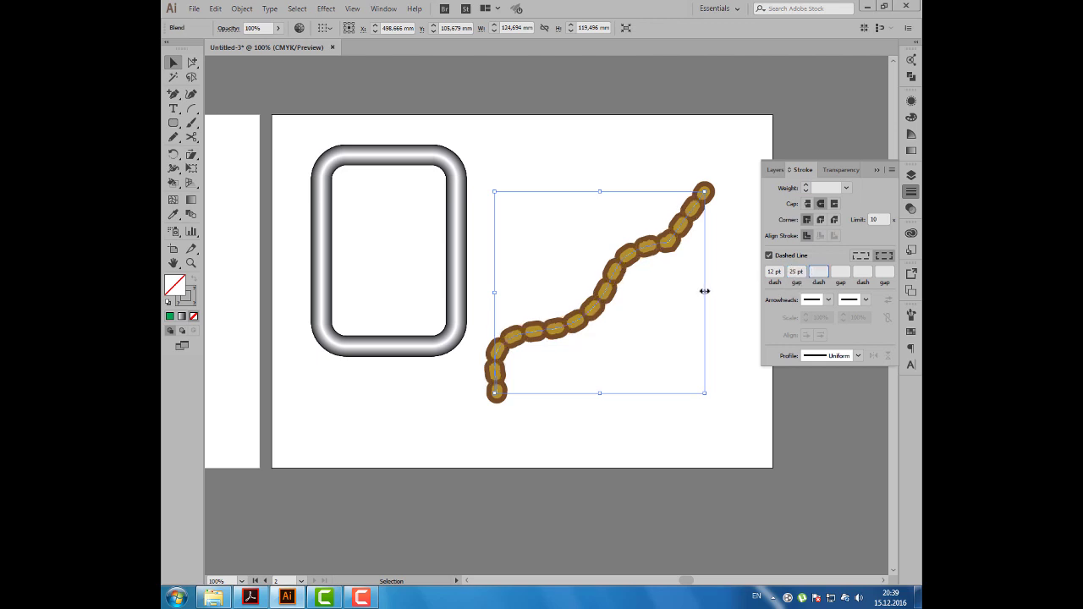
left_click(664, 280)
scroll(664, 280, "up", 1, "alt")
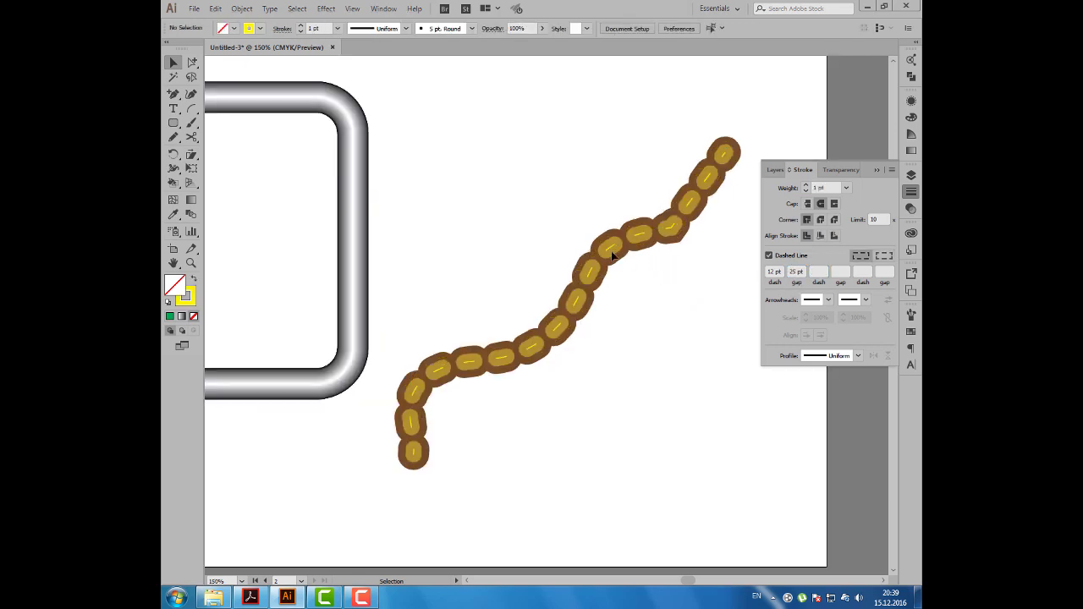
left_click(613, 255)
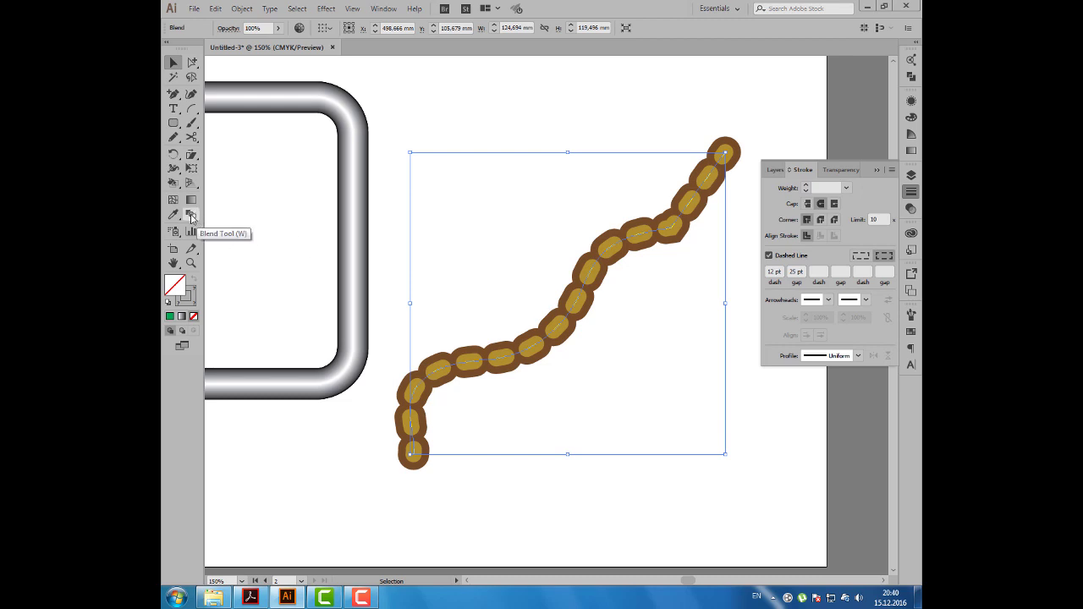
- Set the wavy blend's spacing to 25 specified steps, checked with preview
double_click(191, 216)
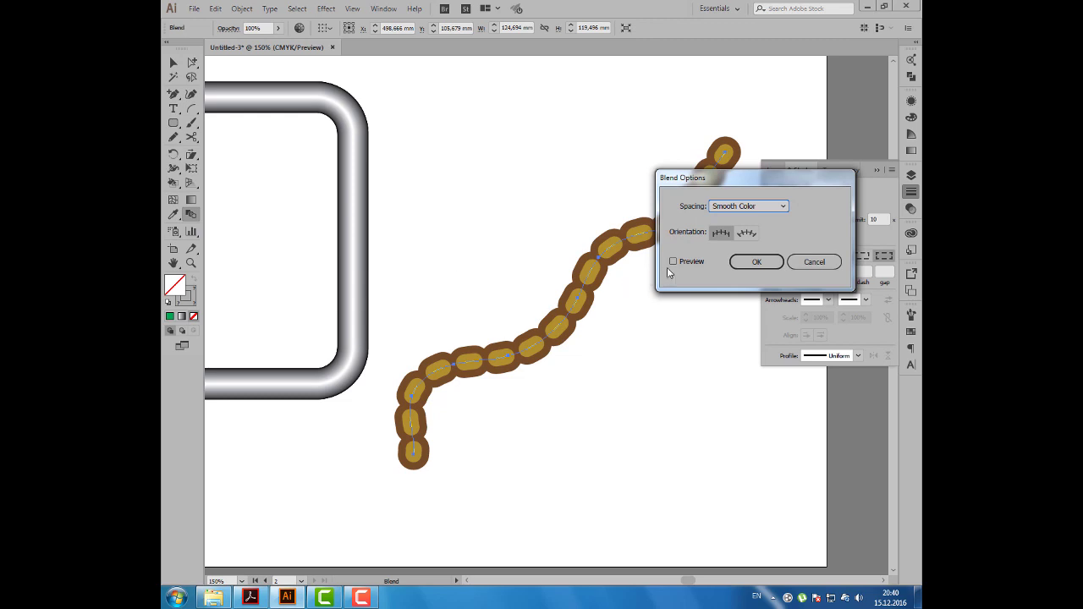
left_click(673, 261)
left_click(744, 206)
left_click(743, 232)
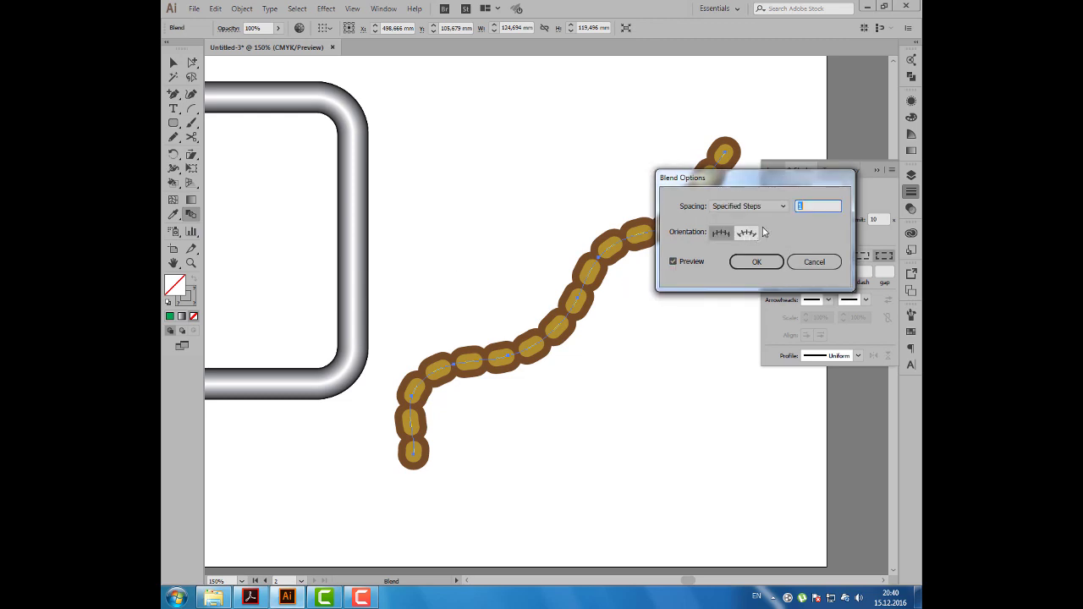
type("25")
key("Tab")
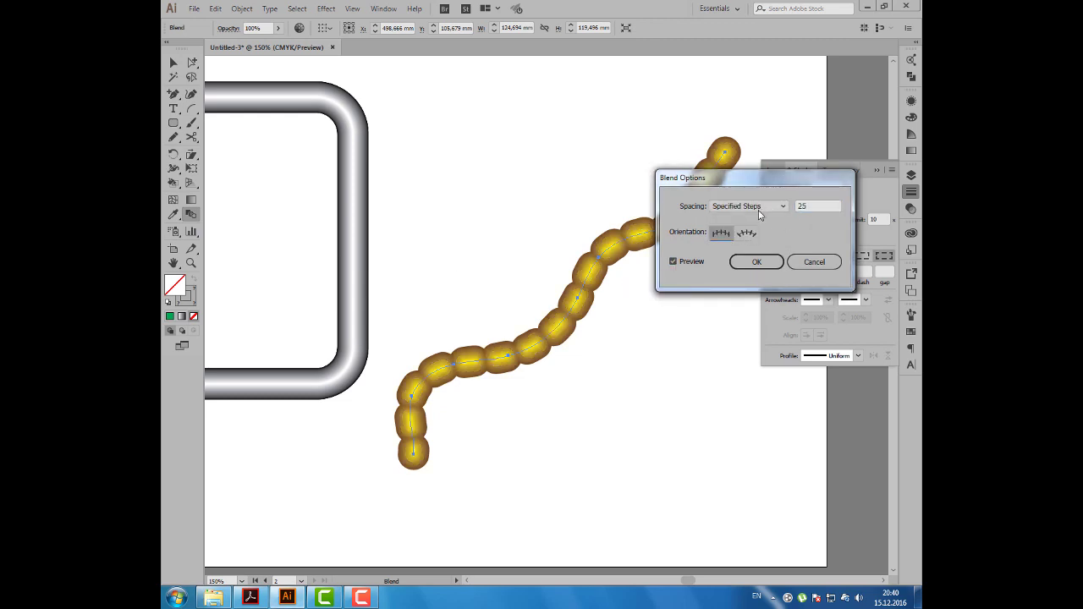
left_click(757, 262)
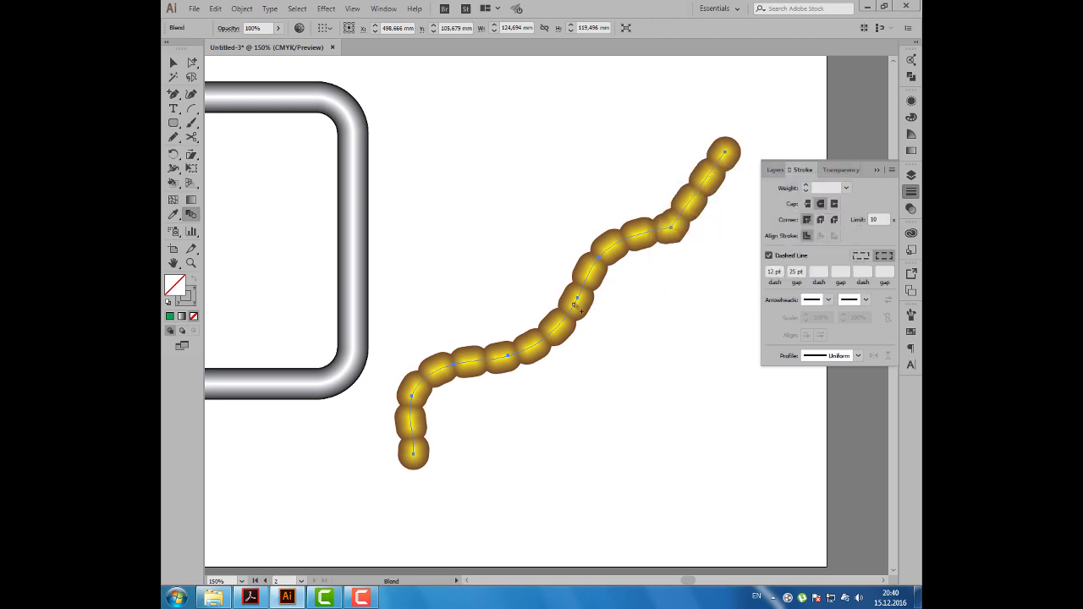
scroll(567, 303, "down", 2)
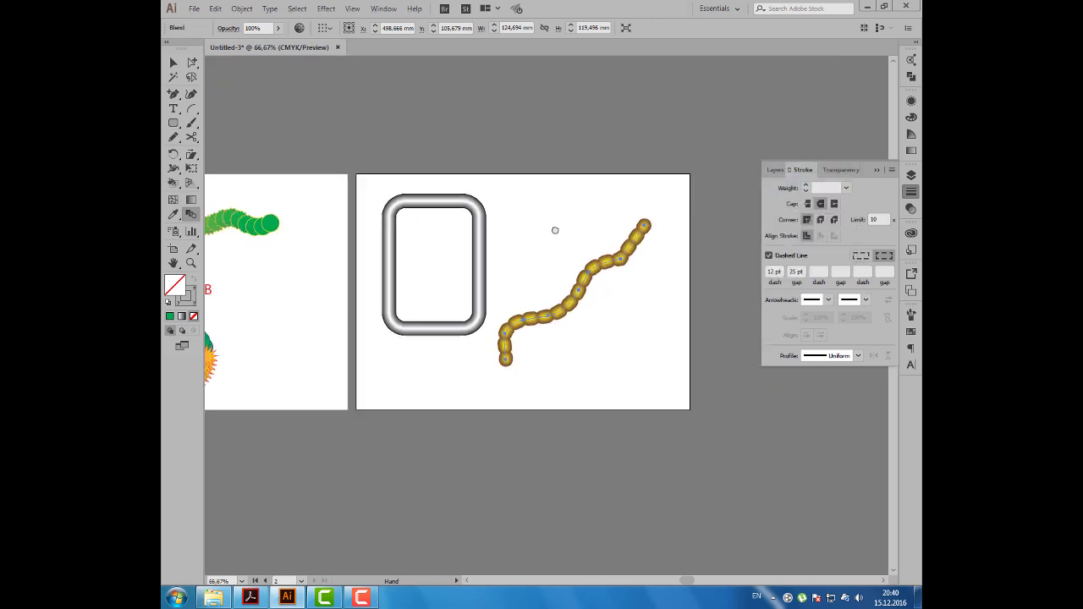
- Duplicate Artboard 2 into a new blank third artboard below Artboard 1
left_click_drag(547, 282, 580, 245)
left_click(173, 63)
left_click(362, 118)
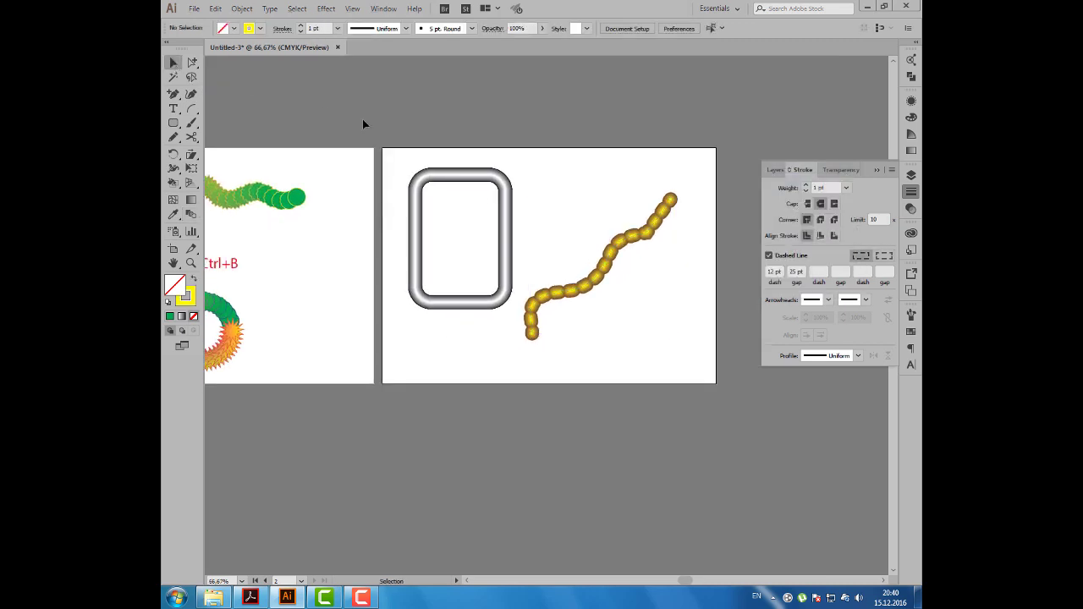
left_click_drag(375, 288, 521, 223)
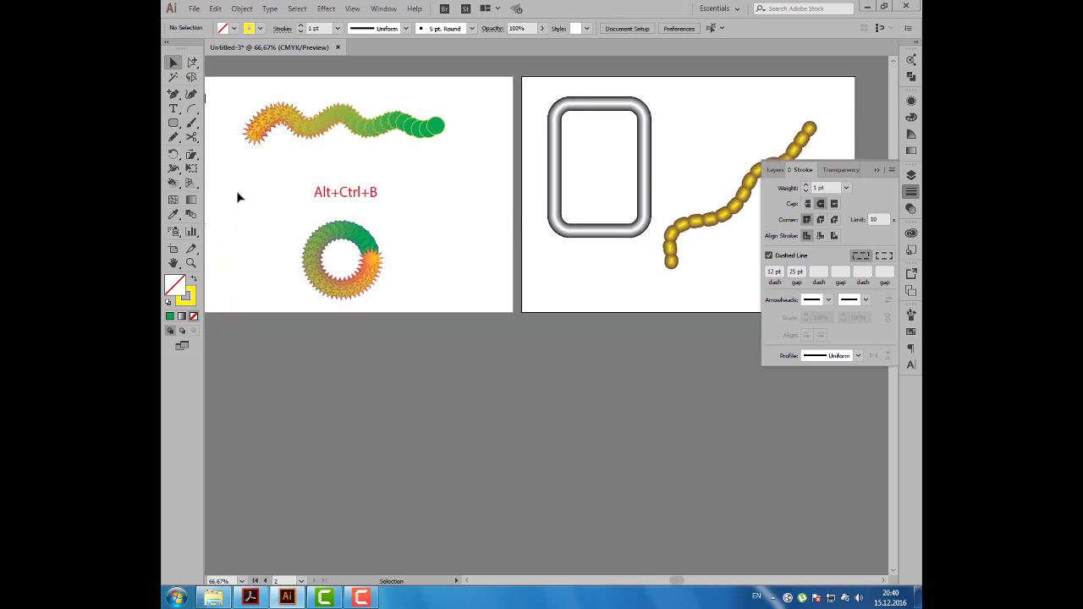
left_click(173, 251)
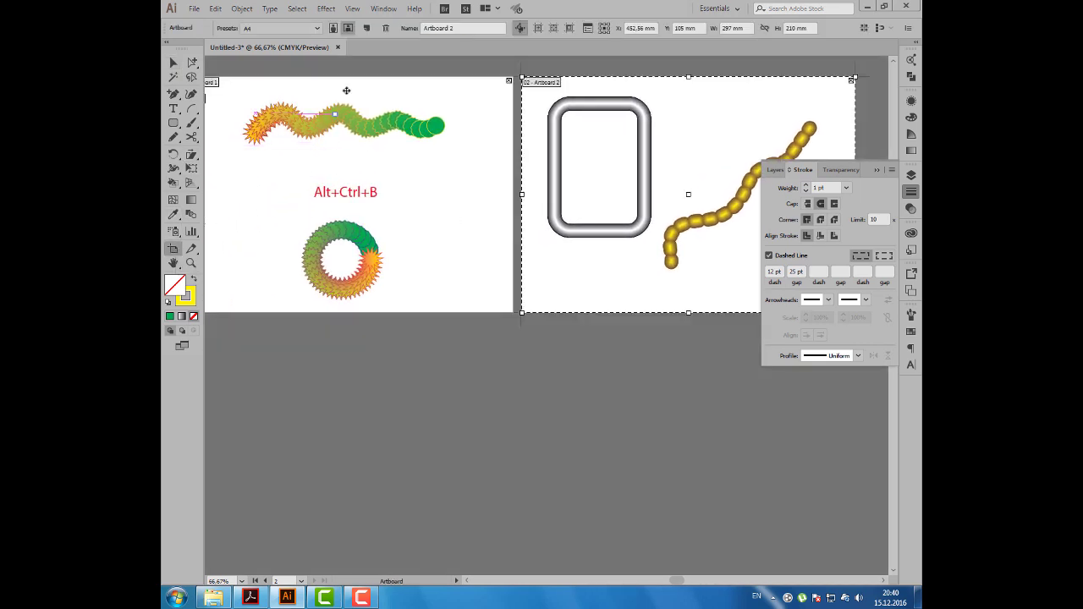
mouse_move(516, 191)
left_mouse_down()
mouse_move(364, 173)
mouse_move(280, 317)
left_mouse_up()
- Clear the dash values and reset fill and stroke to their defaults for line drawing
left_click(174, 64)
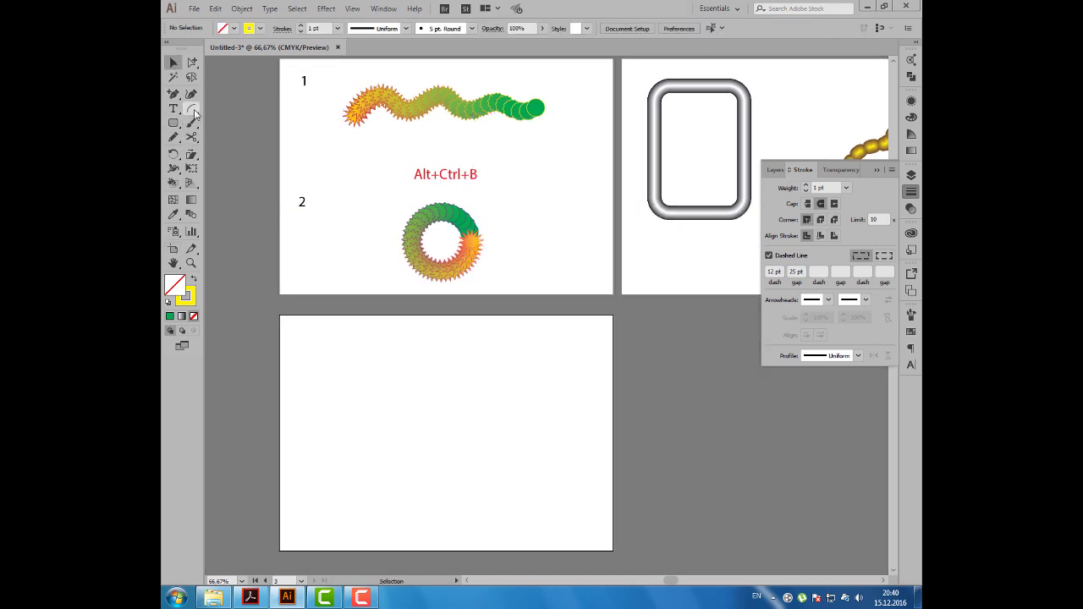
left_click_drag(193, 112, 226, 109)
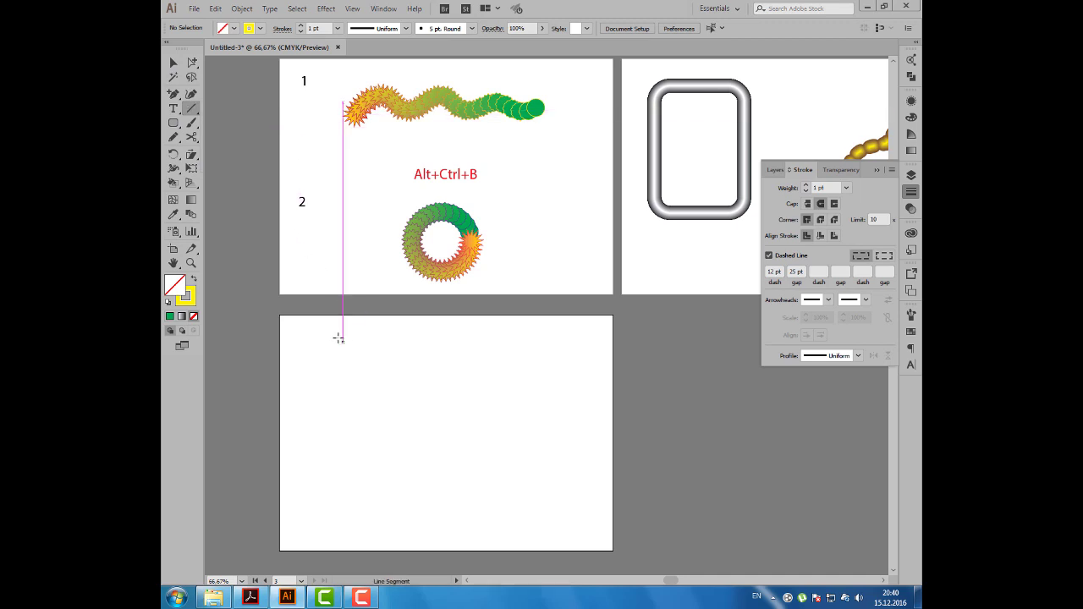
left_click(796, 272)
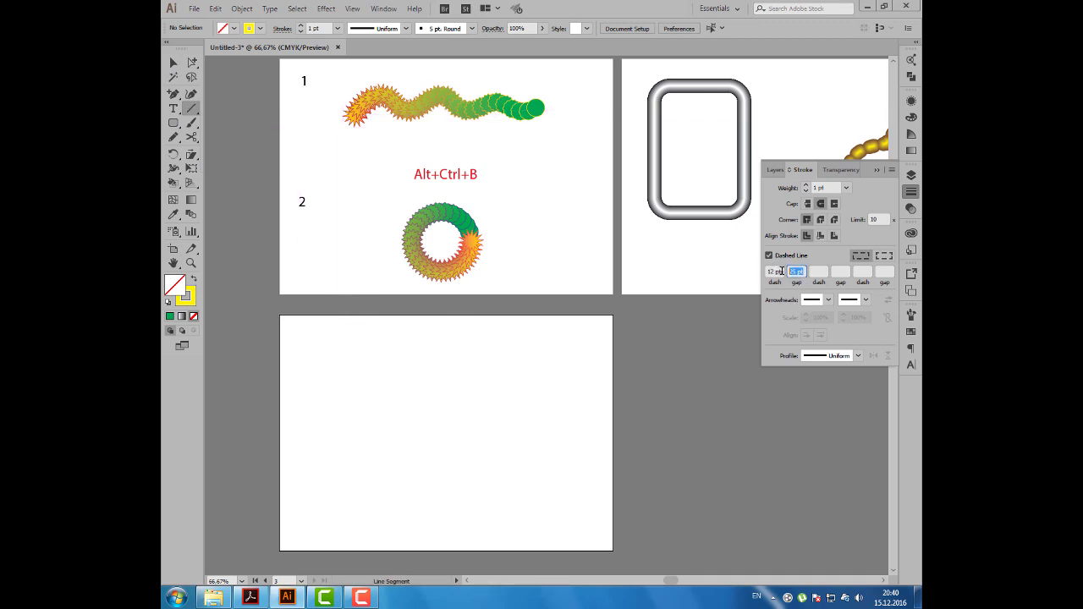
left_click(782, 271)
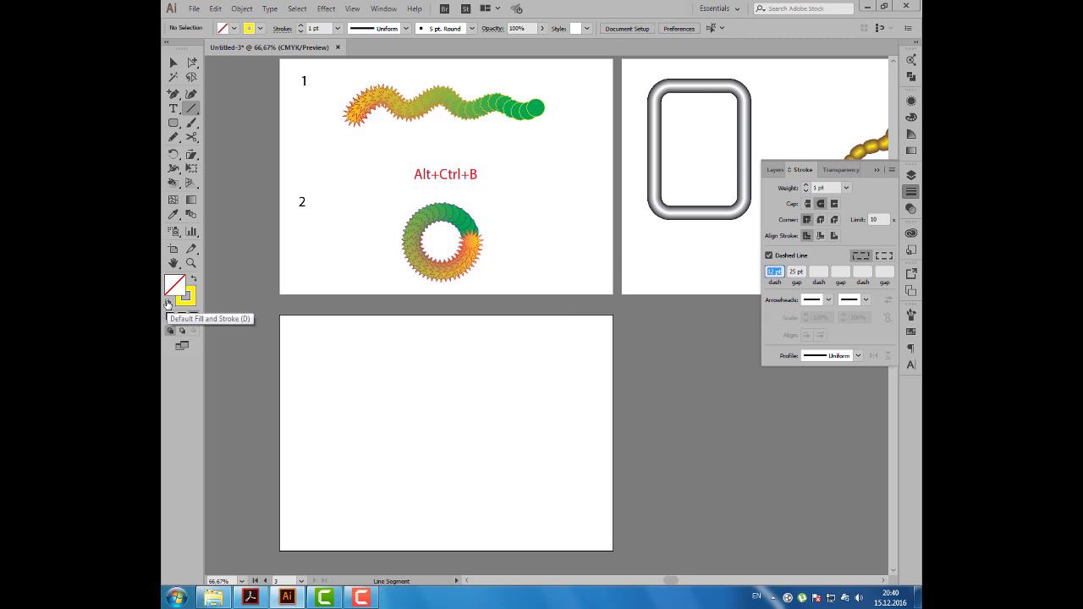
left_click(167, 303)
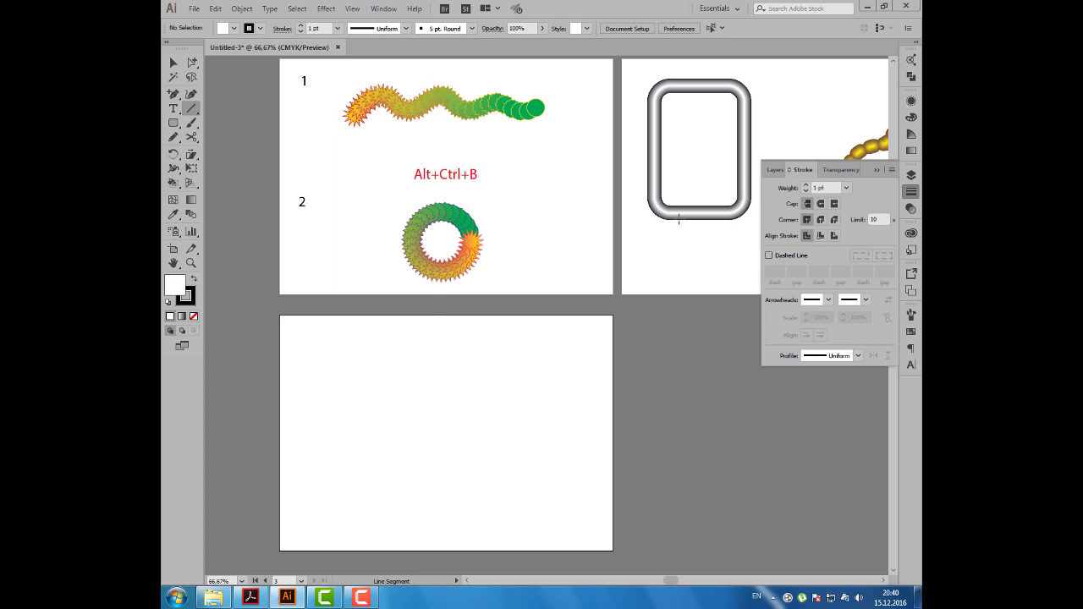
left_click(876, 170)
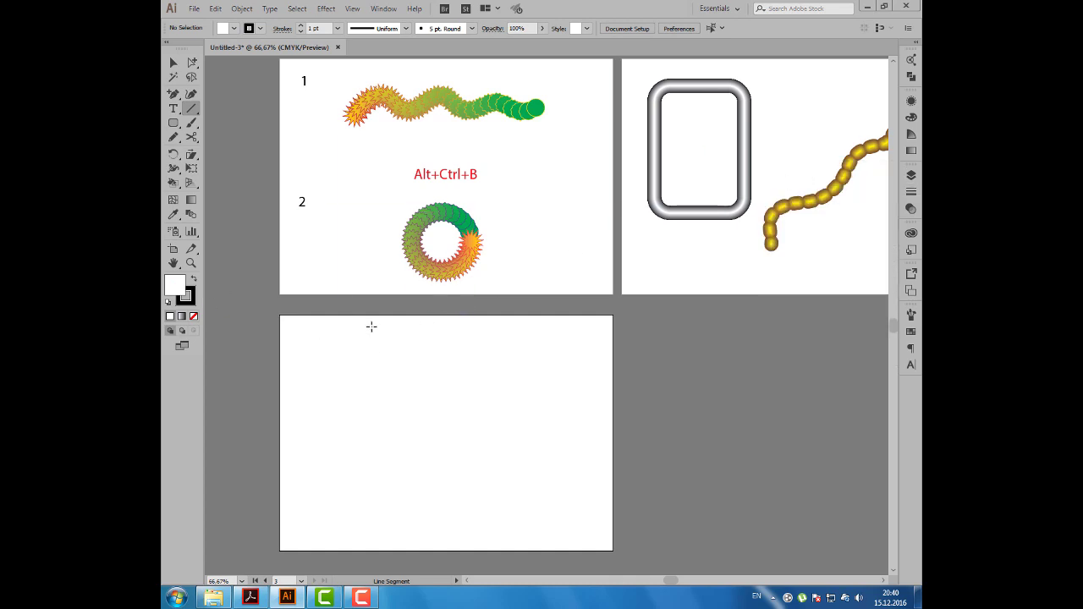
- Draw a short vertical line on the third artboard with a red 2 pt stroke
left_click_drag(371, 326, 372, 385)
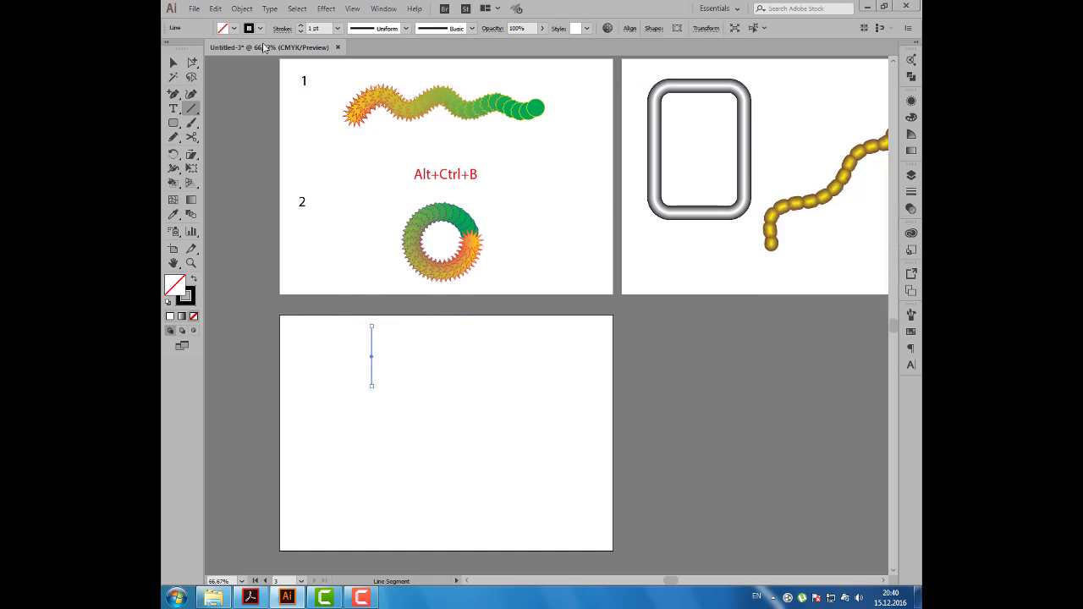
left_click(260, 28)
left_click(203, 49)
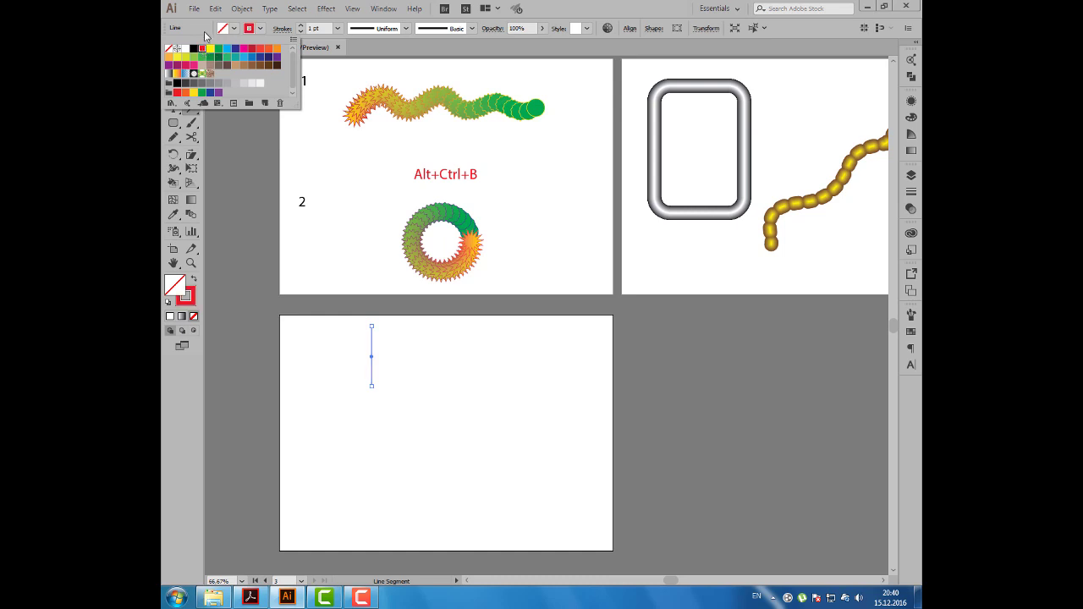
left_click(300, 25)
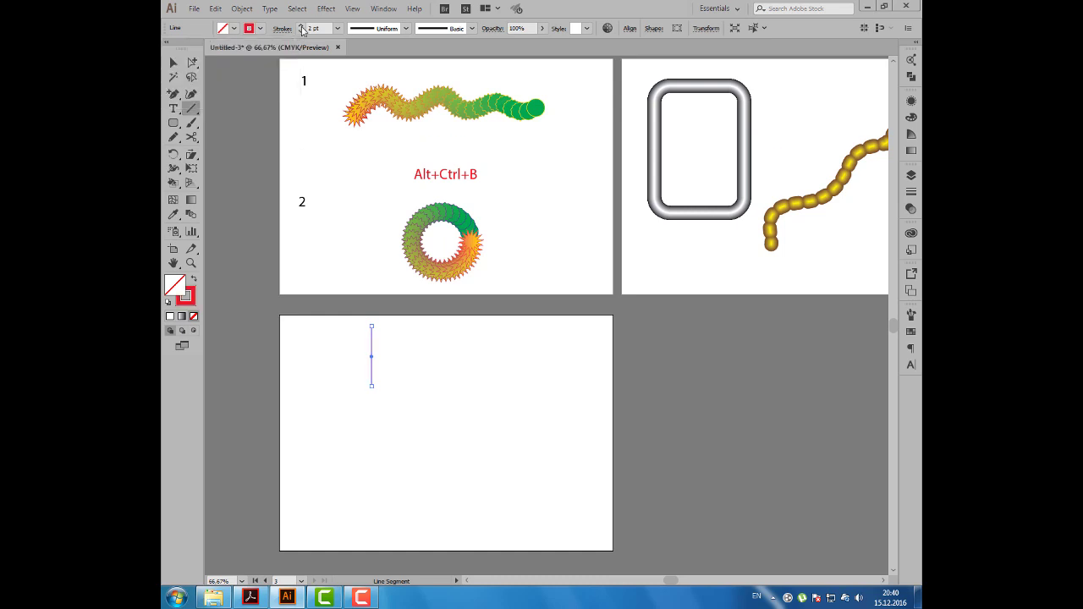
left_click(173, 62)
scroll(342, 404, "up", 1)
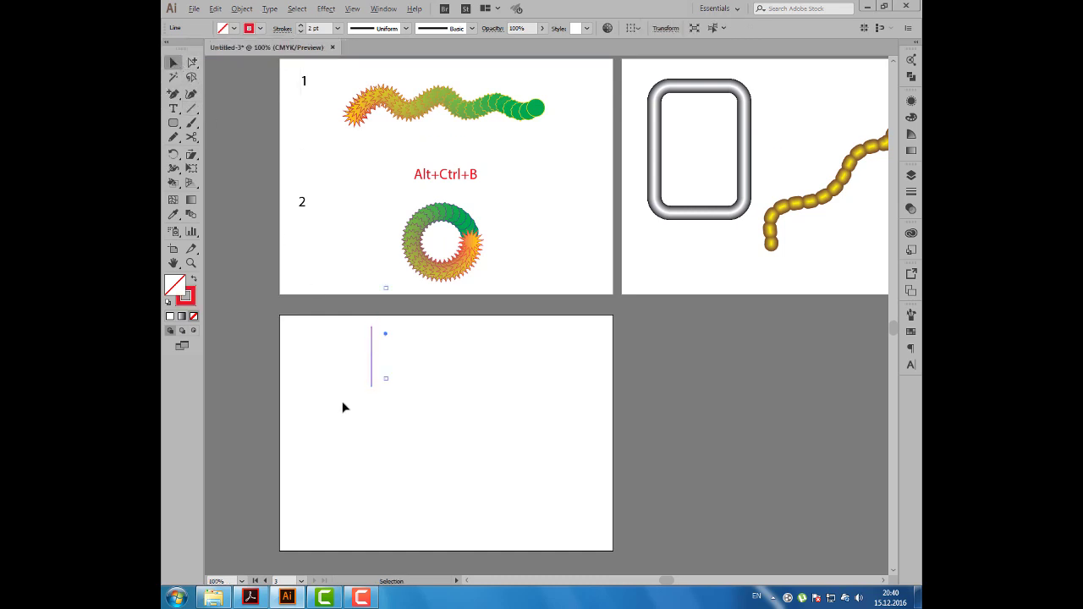
left_click_drag(408, 396, 417, 346)
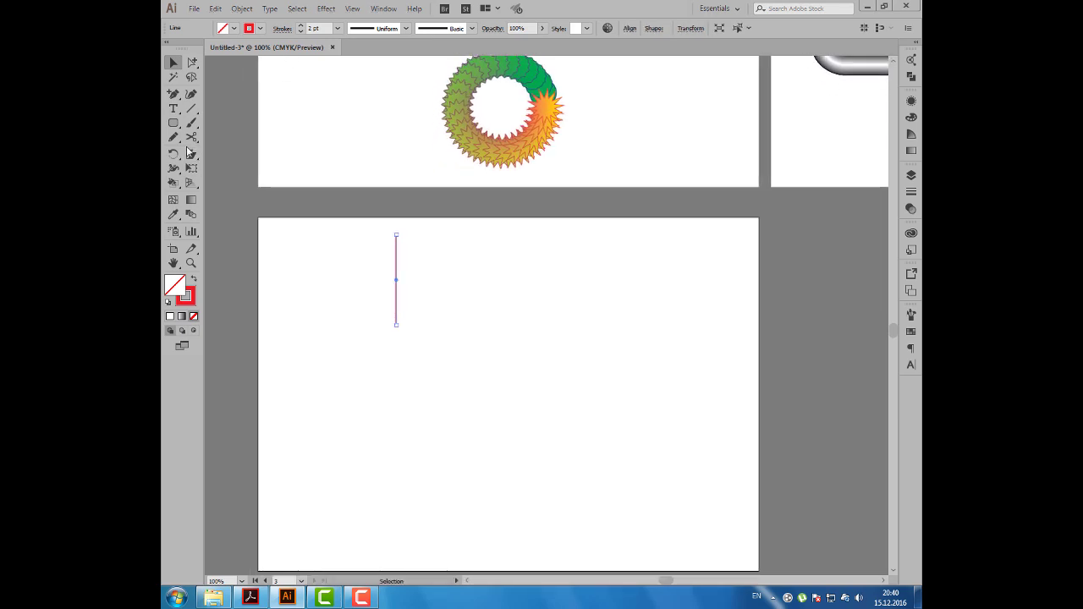
- Make 45° rotated copies of the line around its bottom end to form an eight-spoke star
key("r")
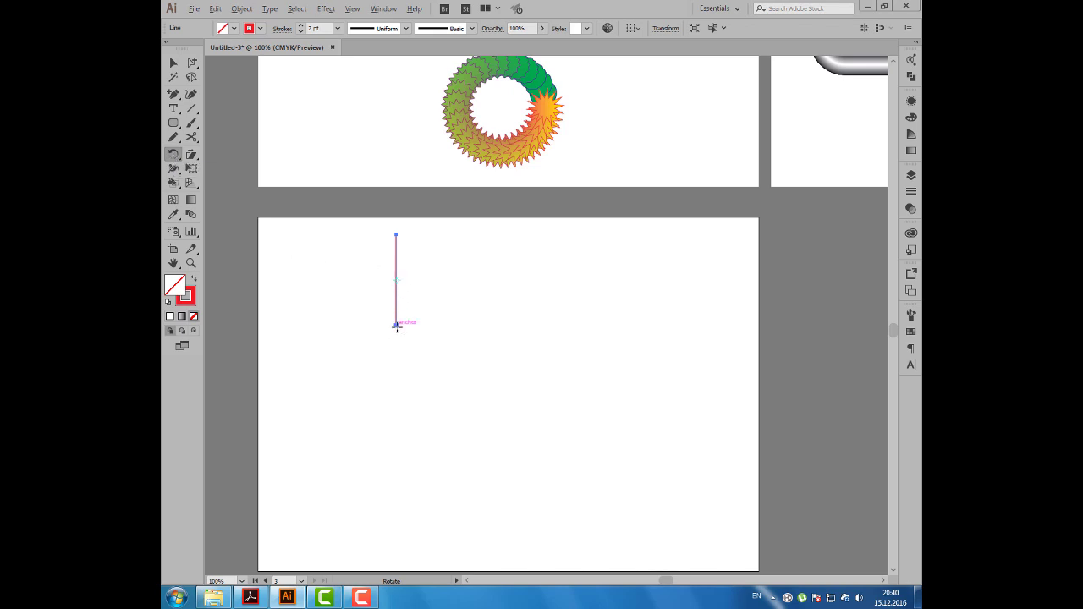
left_click(396, 325, "alt")
left_click(605, 374)
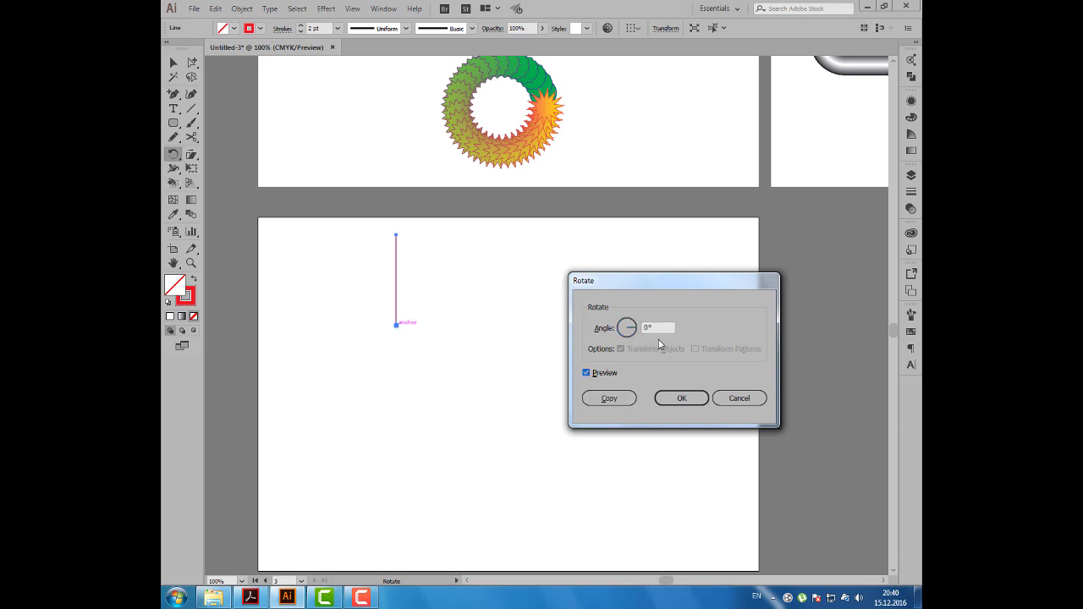
key("Tab")
key("Tab")
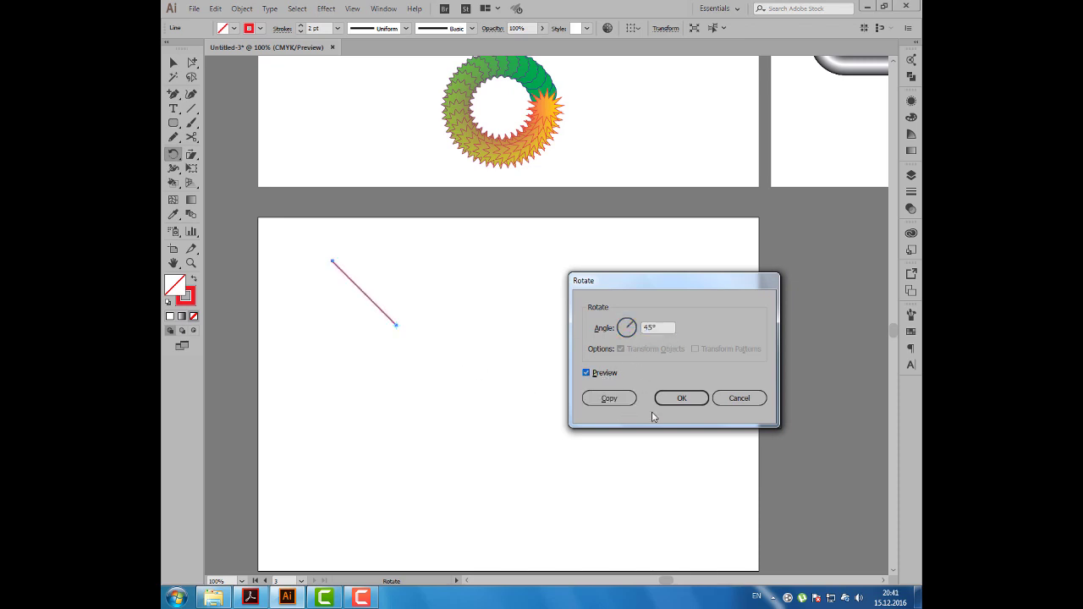
left_click(620, 404)
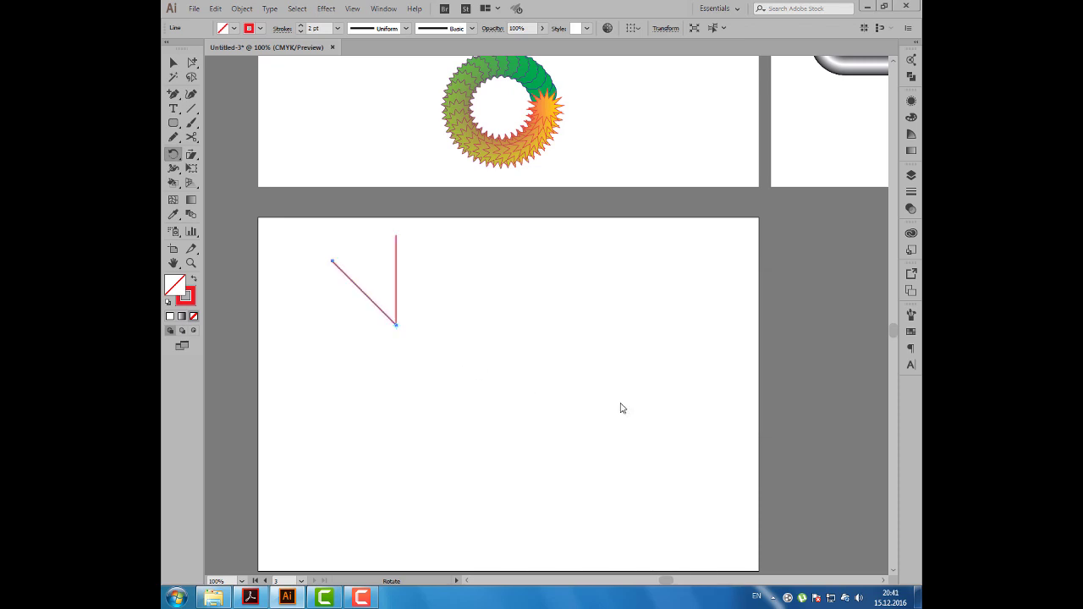
key("ctrl+d")
key("ctrl+d")
key("ctrl+d")
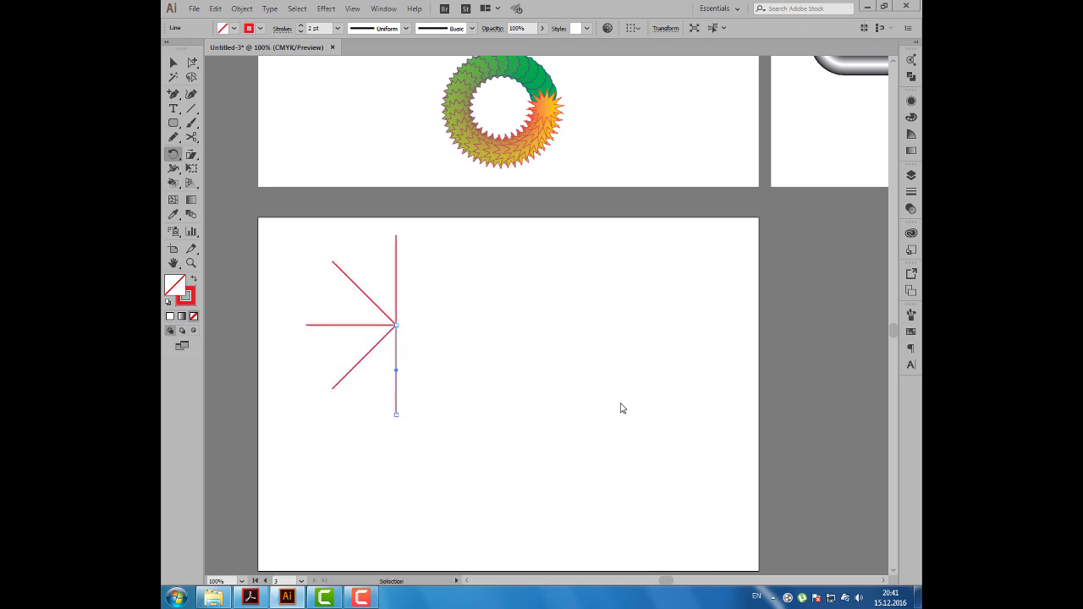
key("ctrl+d")
key("ctrl+d")
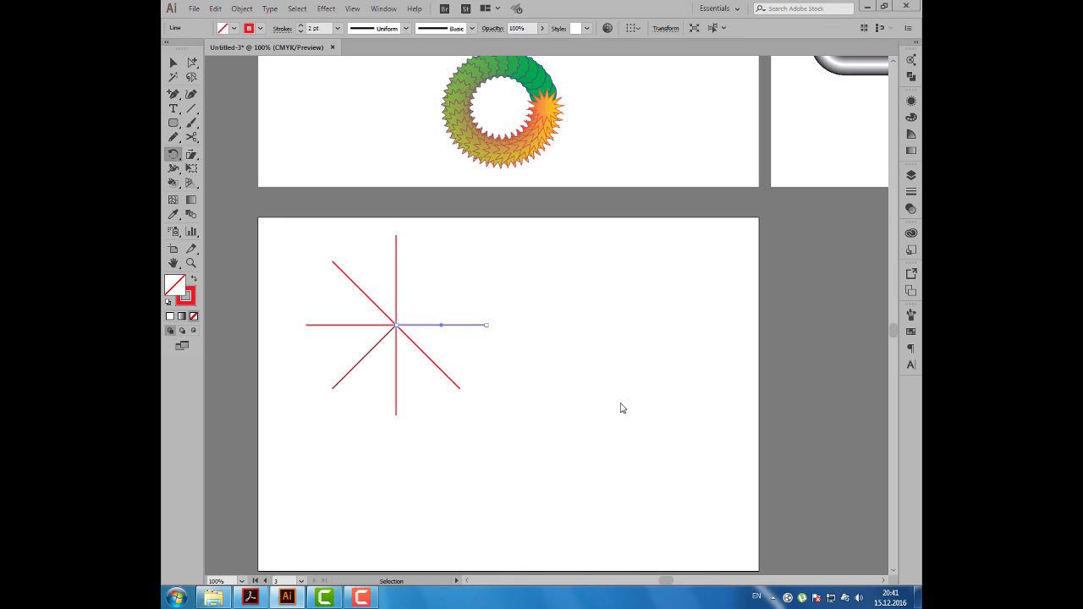
key("ctrl+d")
key("ctrl+d")
- Recolour the star's two diagonal lines yellow and green, then select all the lines
left_click(172, 63)
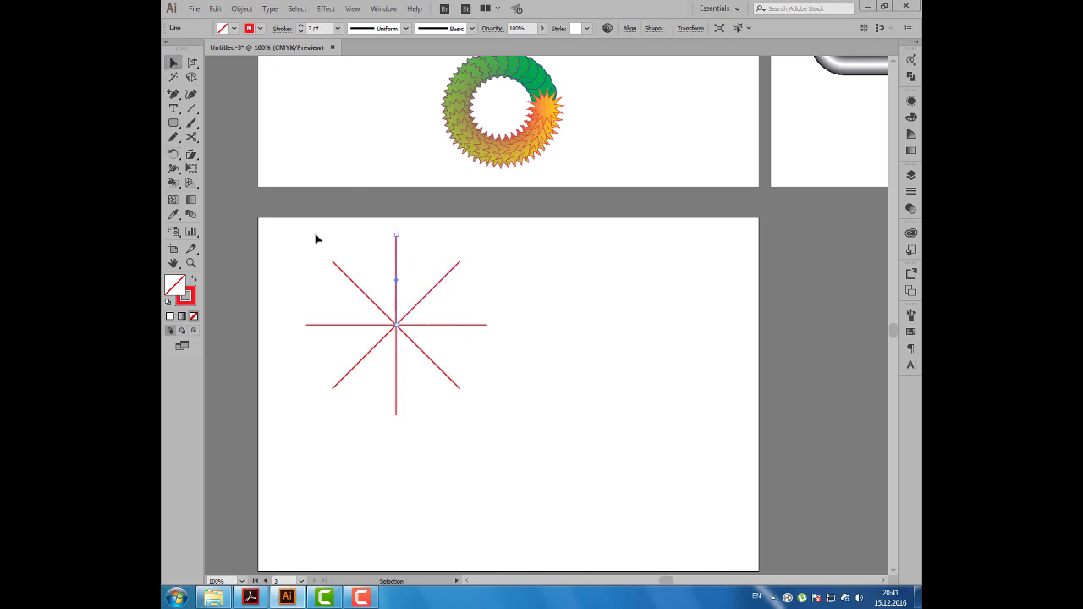
left_click_drag(334, 280, 443, 392)
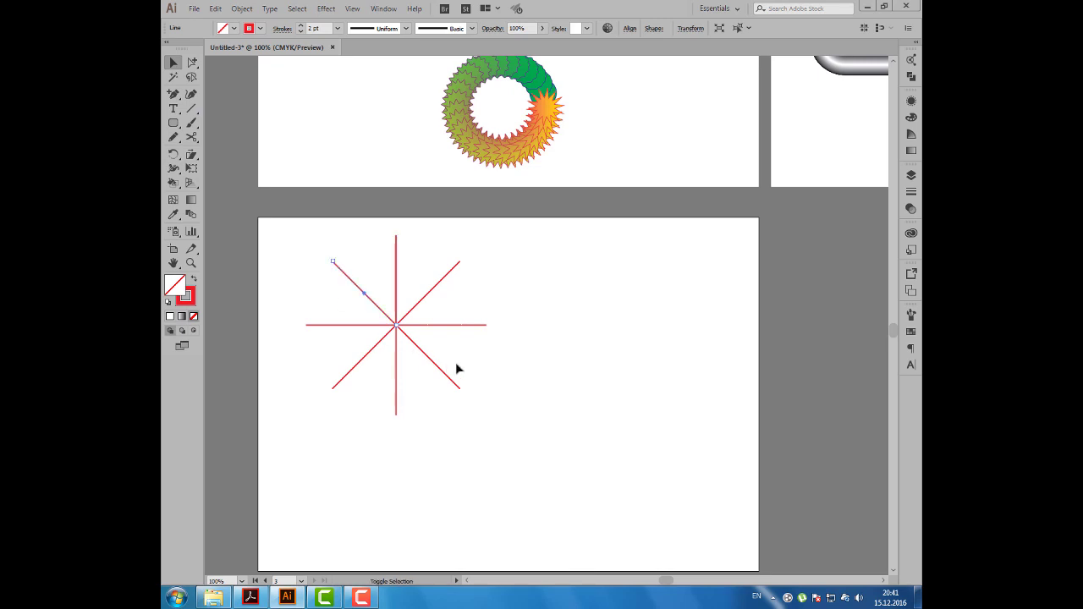
left_click(260, 29)
left_click(211, 51)
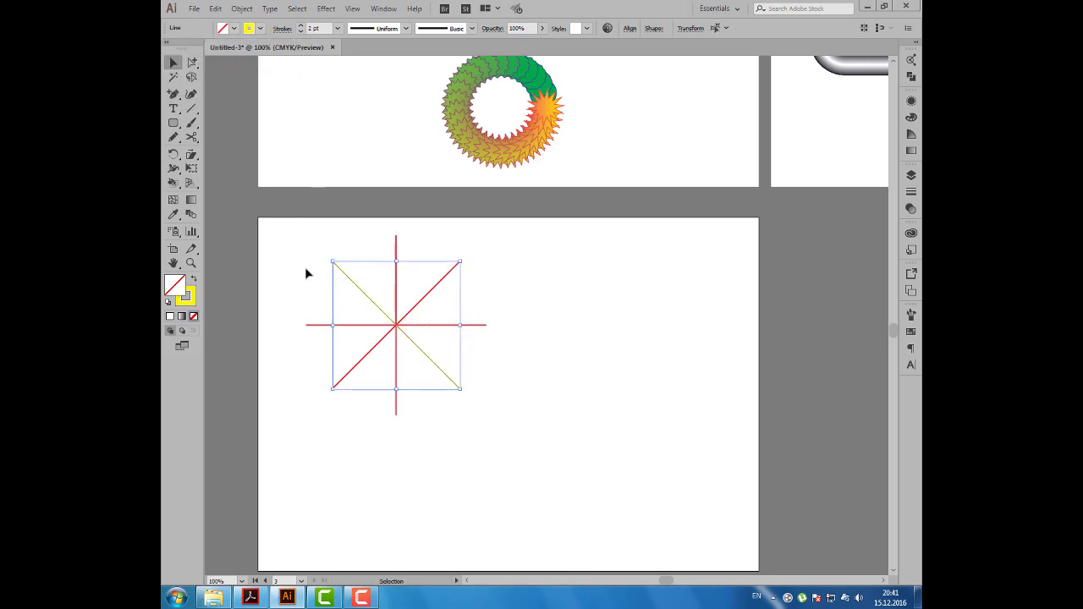
left_click(297, 332)
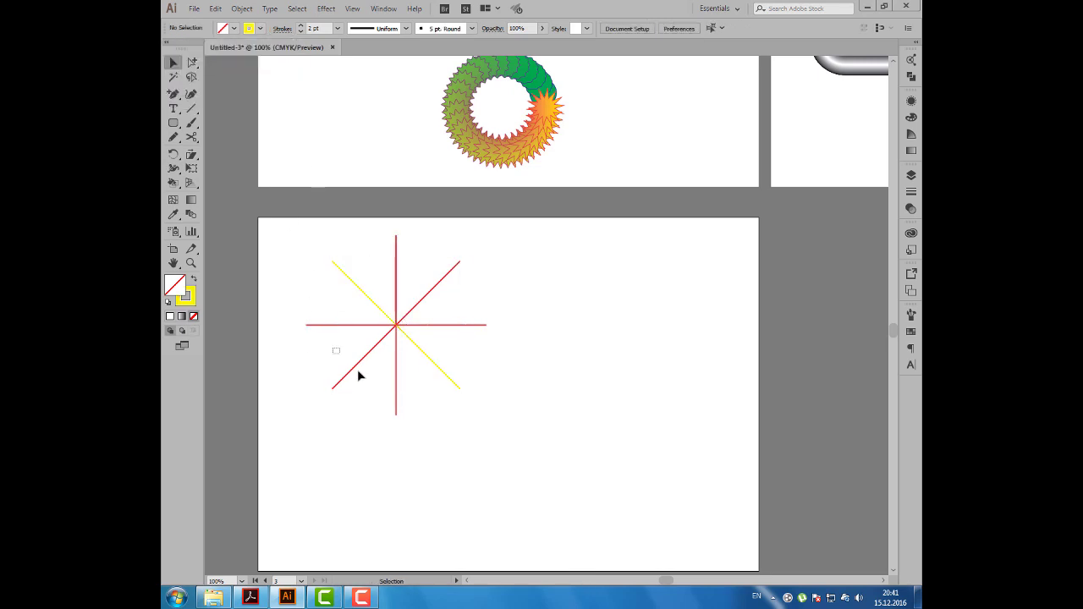
left_click(429, 287)
left_click(260, 28)
left_click(201, 49)
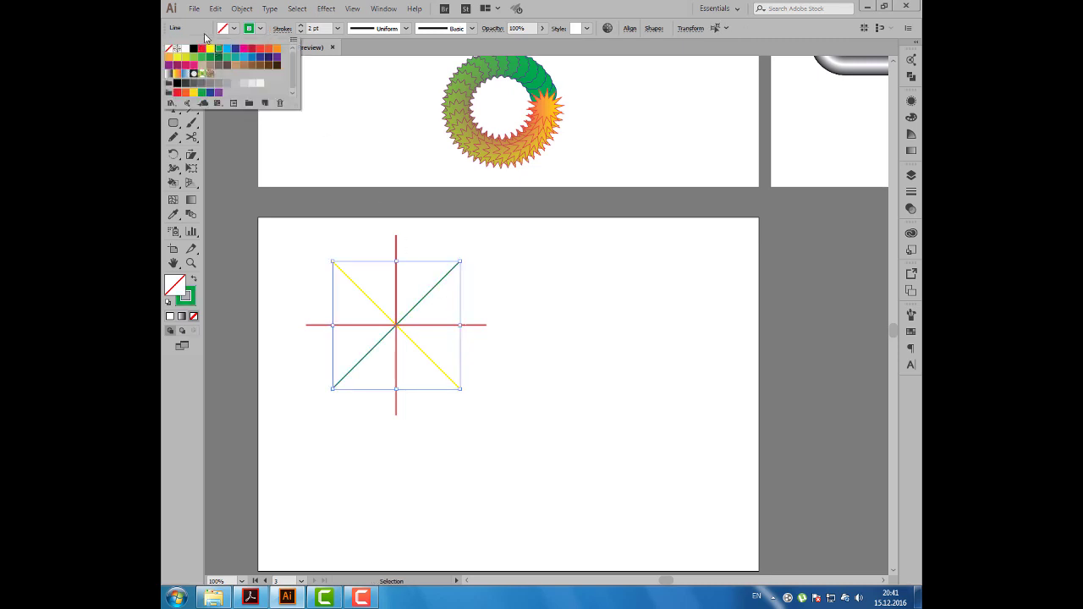
left_click_drag(285, 239, 481, 420)
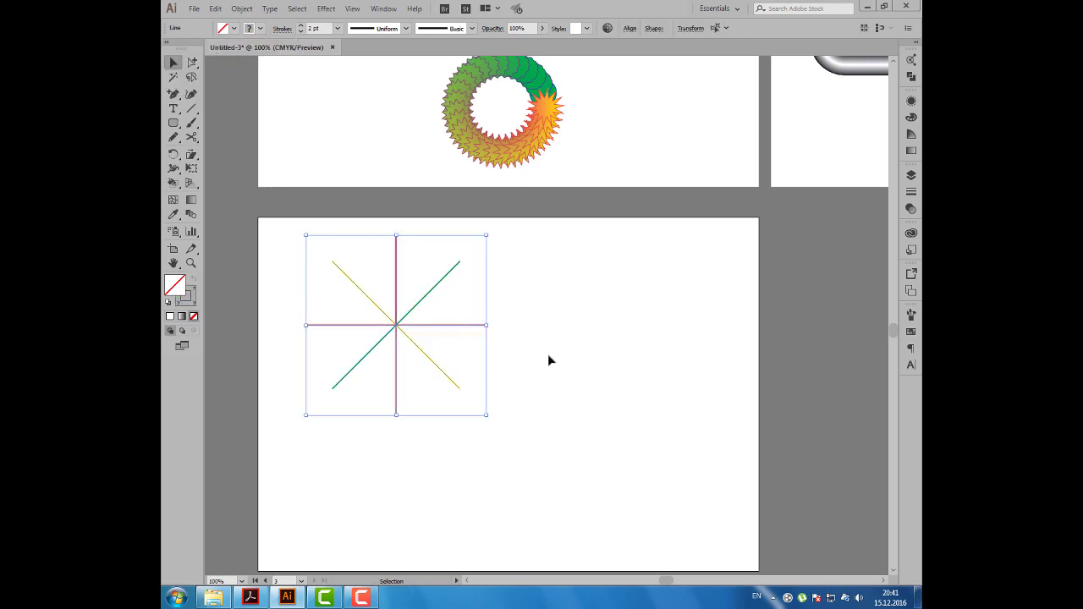
scroll(548, 361, "down", 1)
scroll(541, 254, "up", 1)
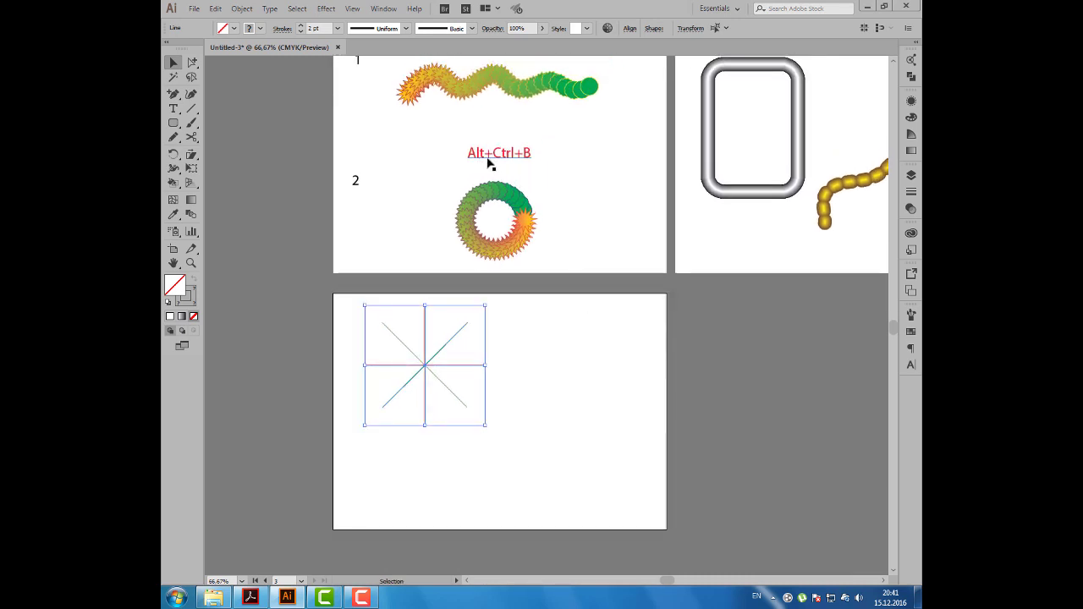
- Blend the star lines into a coloured octagon and duplicate it to the right
key("ctrl+alt+b")
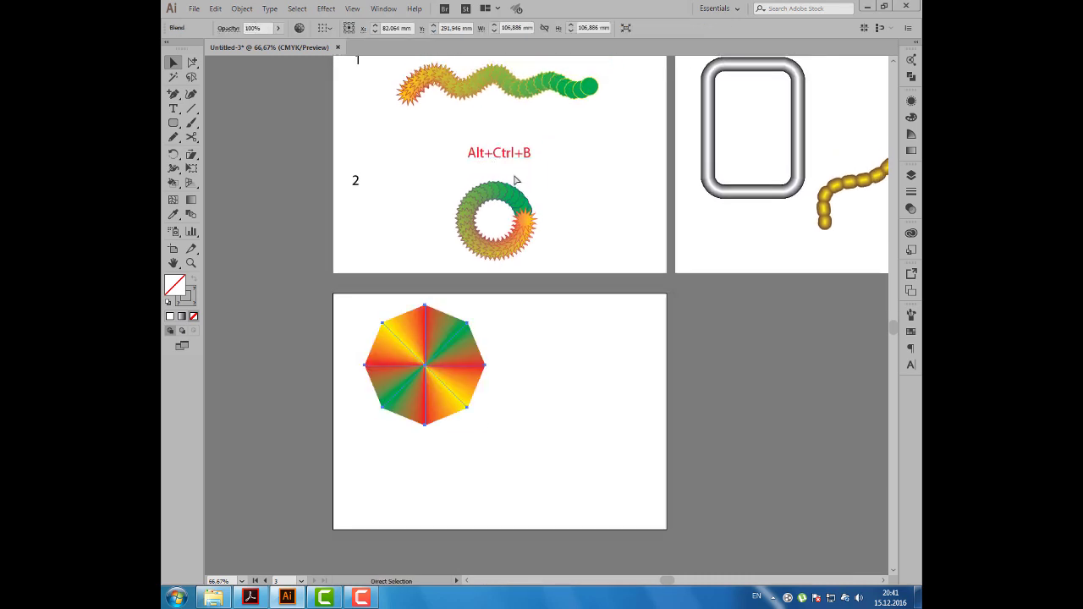
left_click(313, 366)
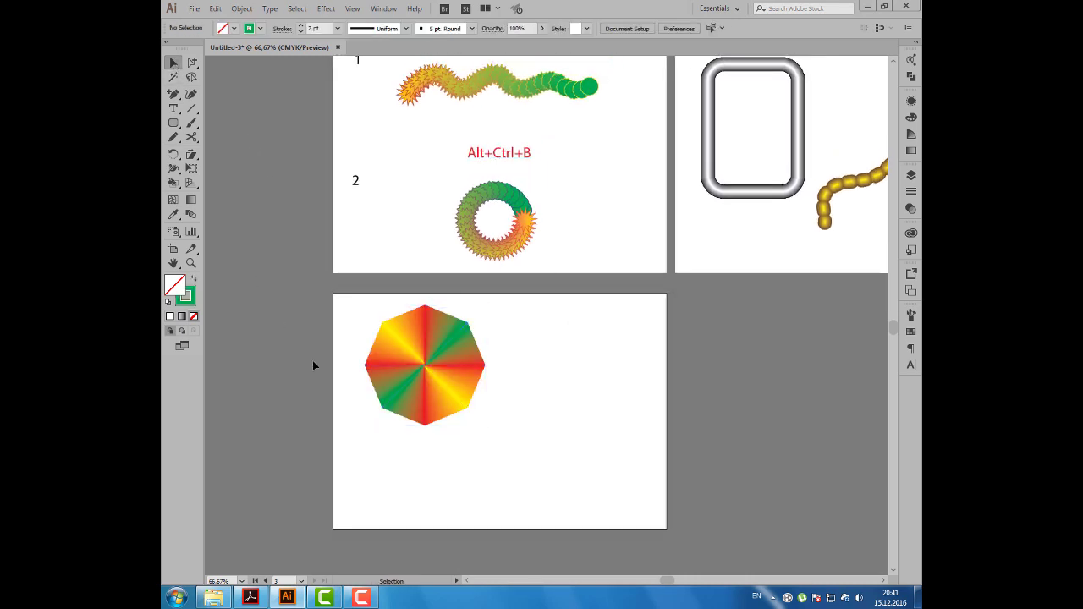
left_click_drag(398, 363, 549, 365)
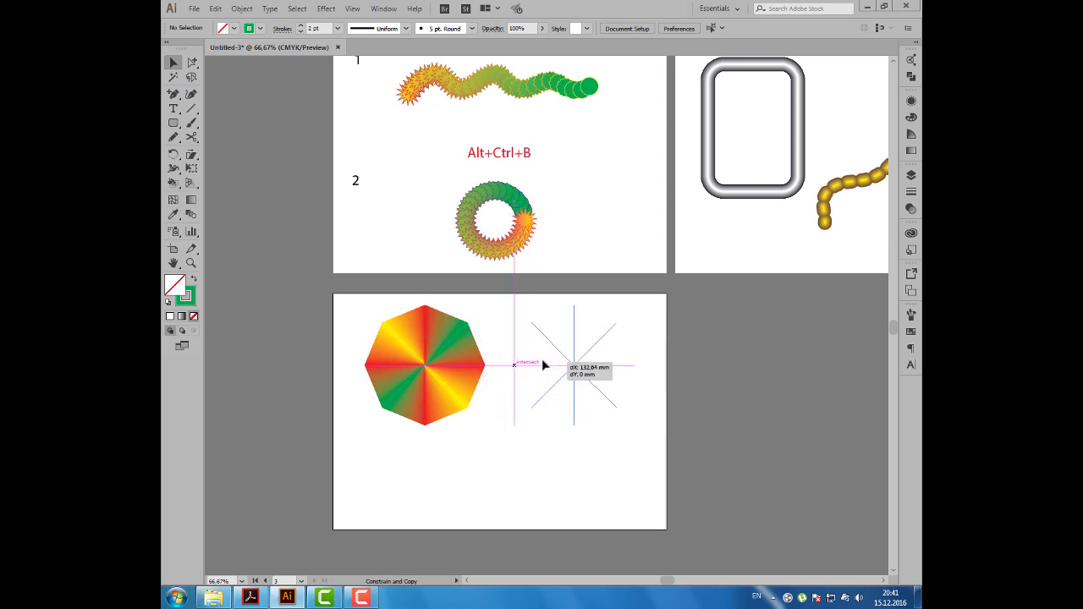
- Set the right octagon copy's blend spacing to 12 specified steps
double_click(191, 215)
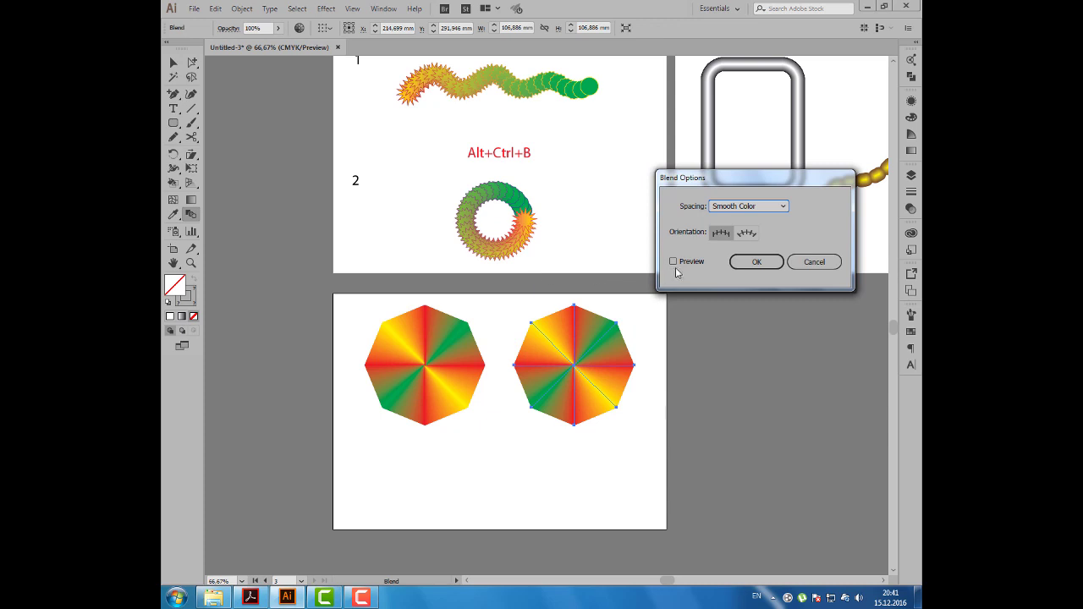
left_click(673, 263)
left_click(757, 206)
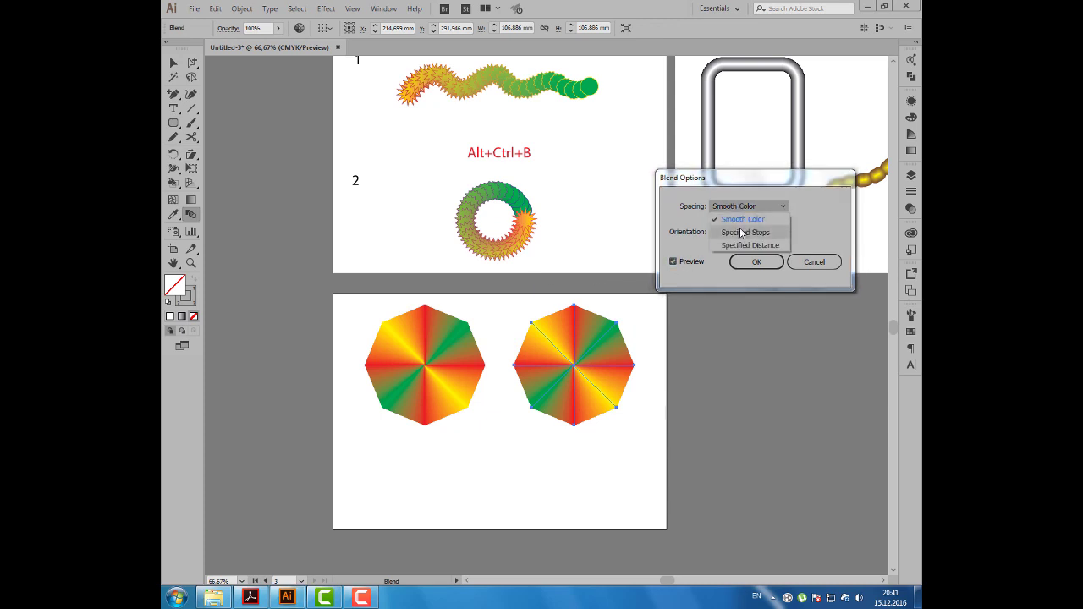
left_click(742, 233)
type("12")
key("Tab")
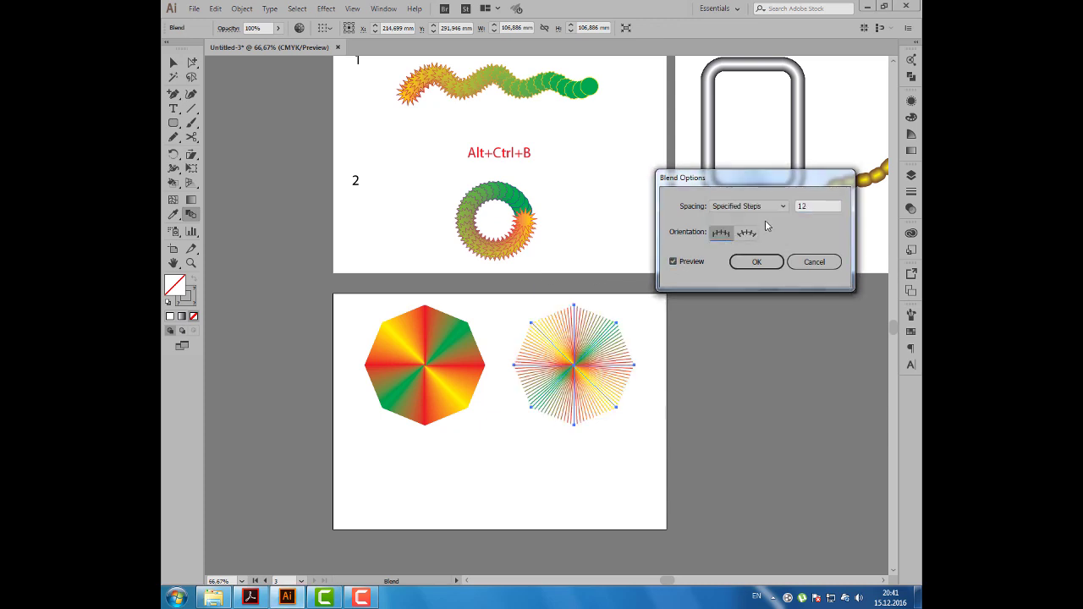
left_click(760, 263)
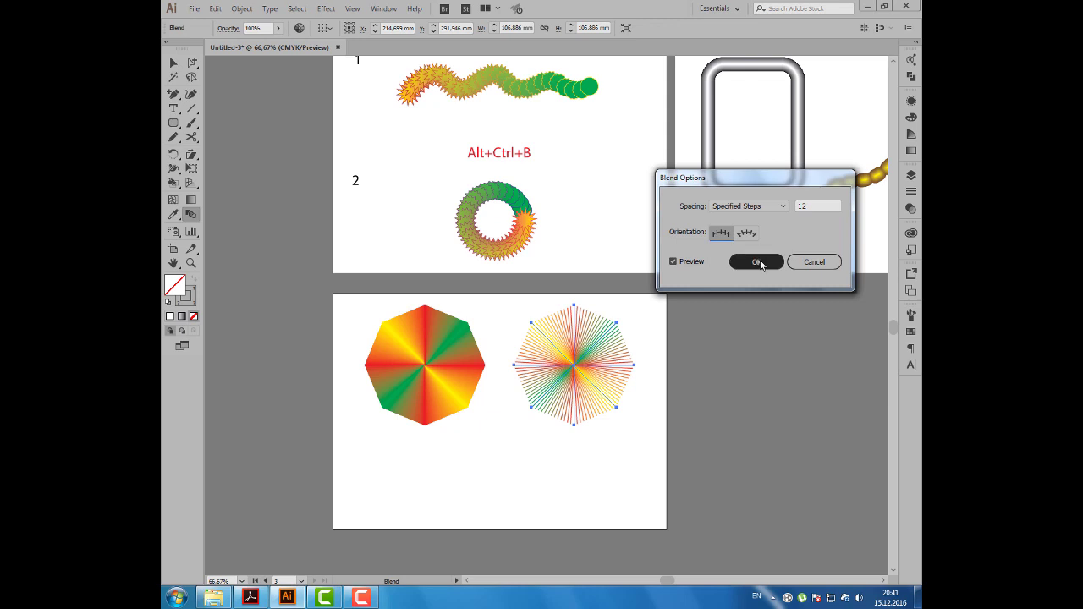
key("v")
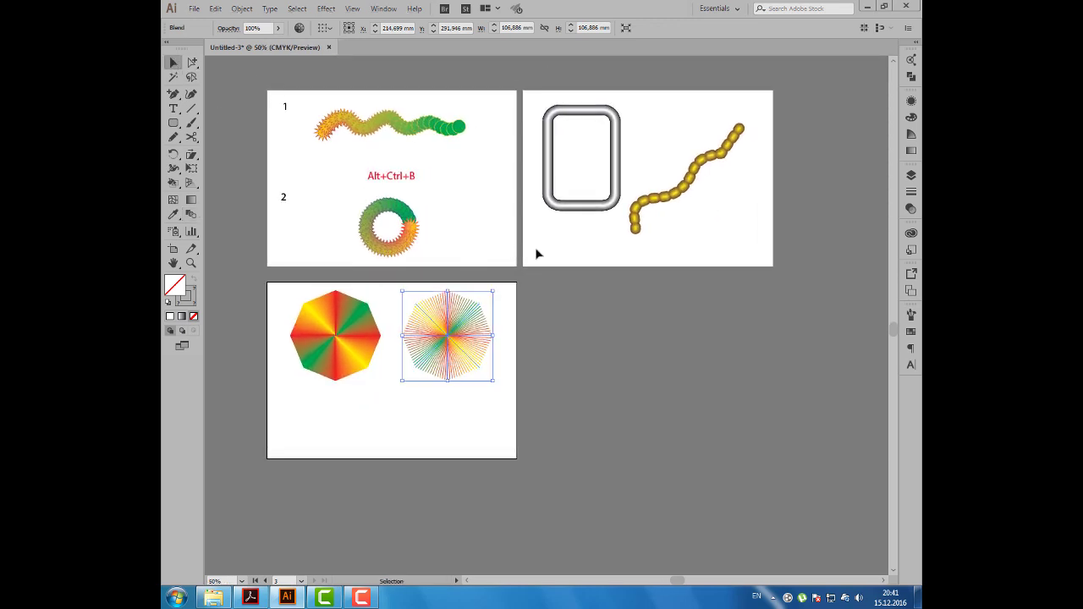
- Open the Scissors+Blend.ai lamp file from the File menu
left_click(606, 320)
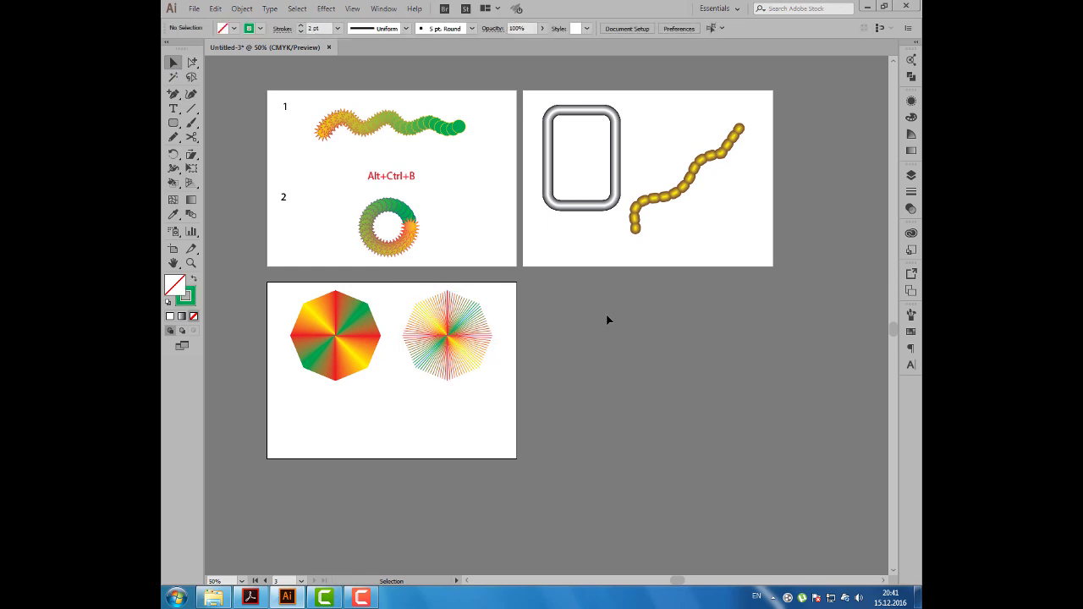
left_click(193, 9)
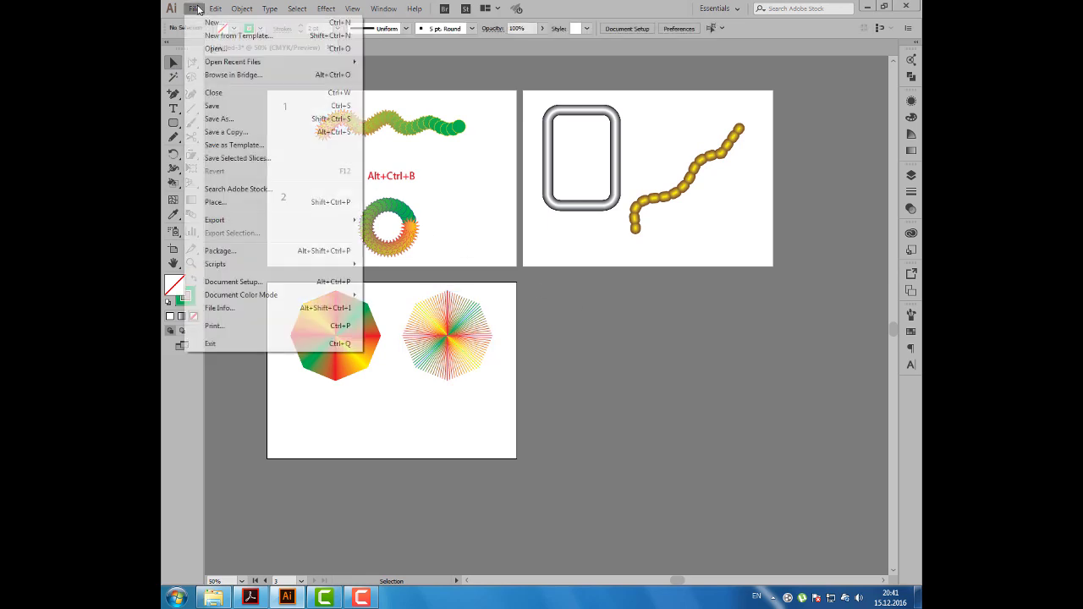
left_click(214, 49)
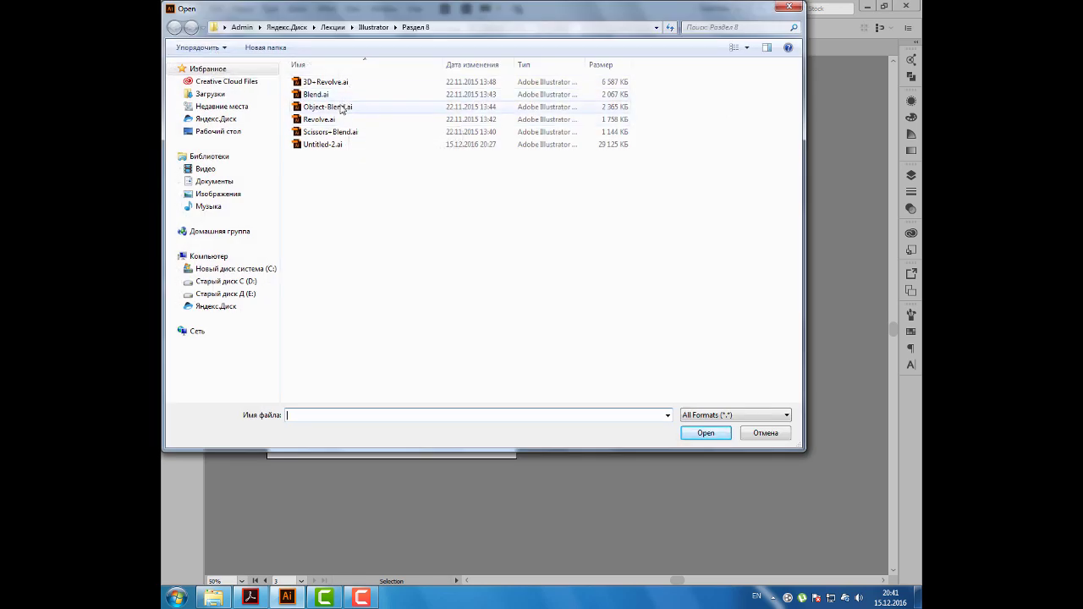
left_click(327, 132)
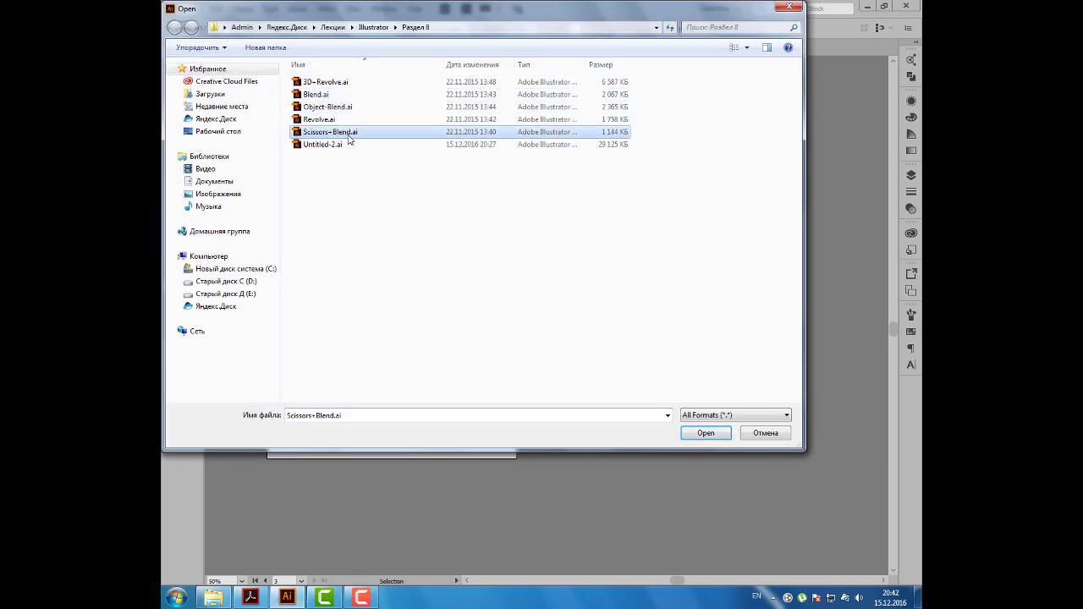
mouse_move(322, 133)
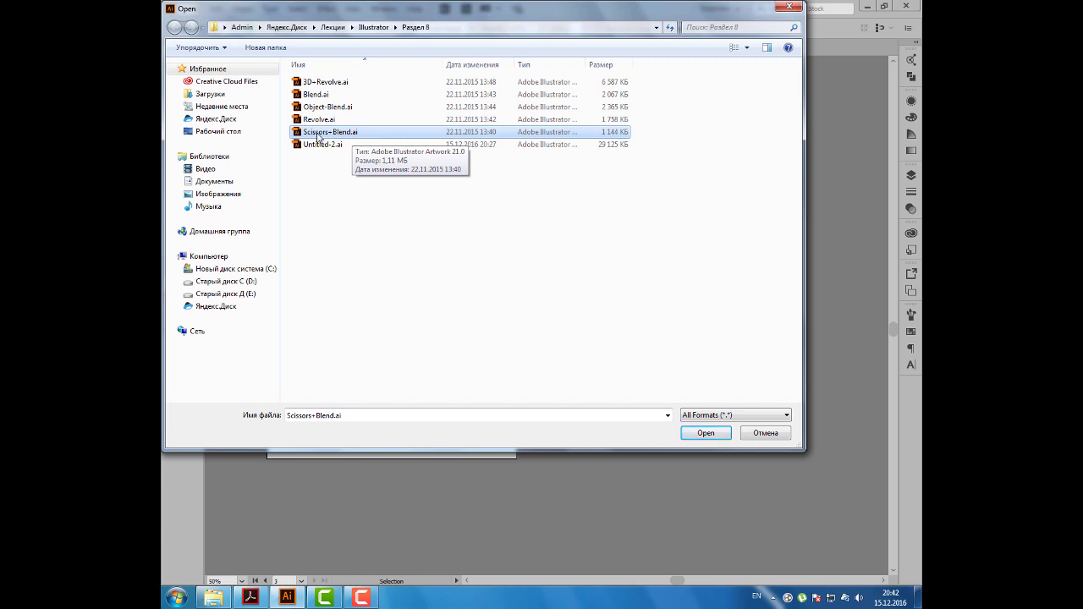
left_click(703, 434)
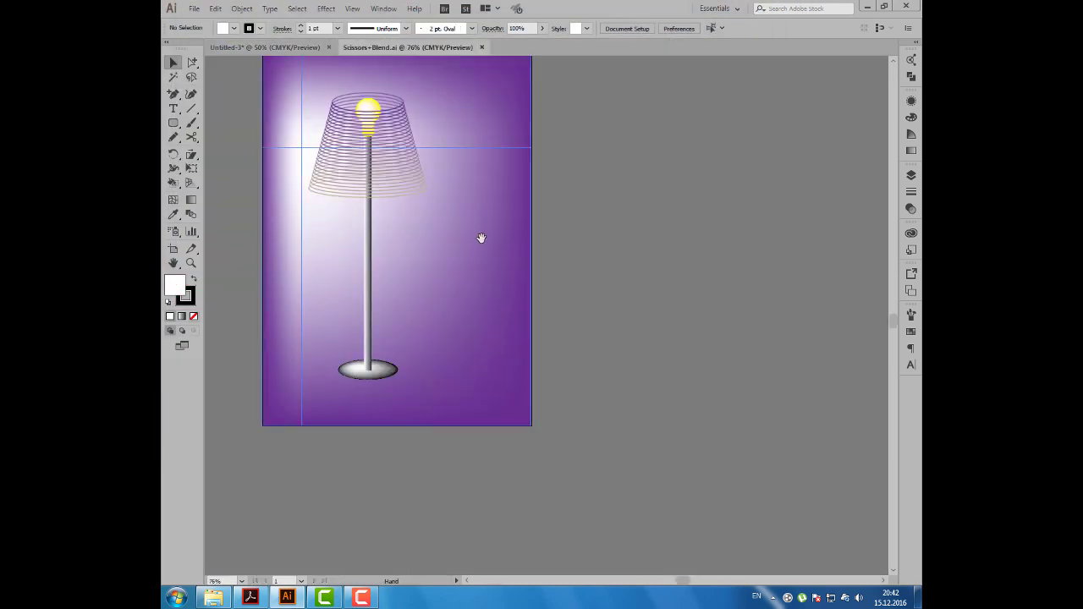
- Add a new artboard to the right of the lamp artboard
left_click_drag(481, 237, 482, 263)
left_click(174, 249)
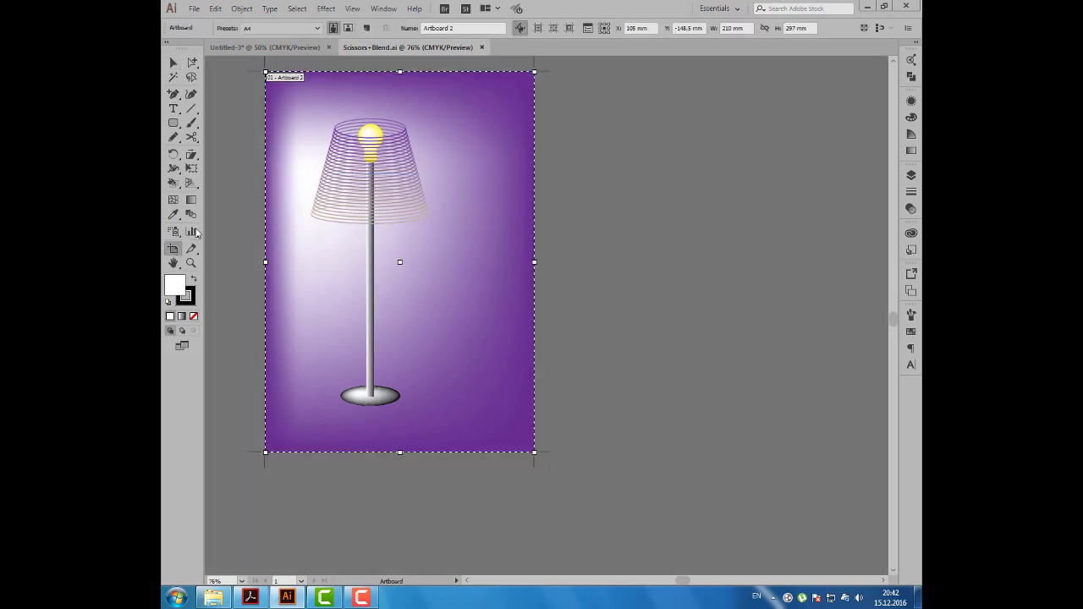
left_click(366, 28)
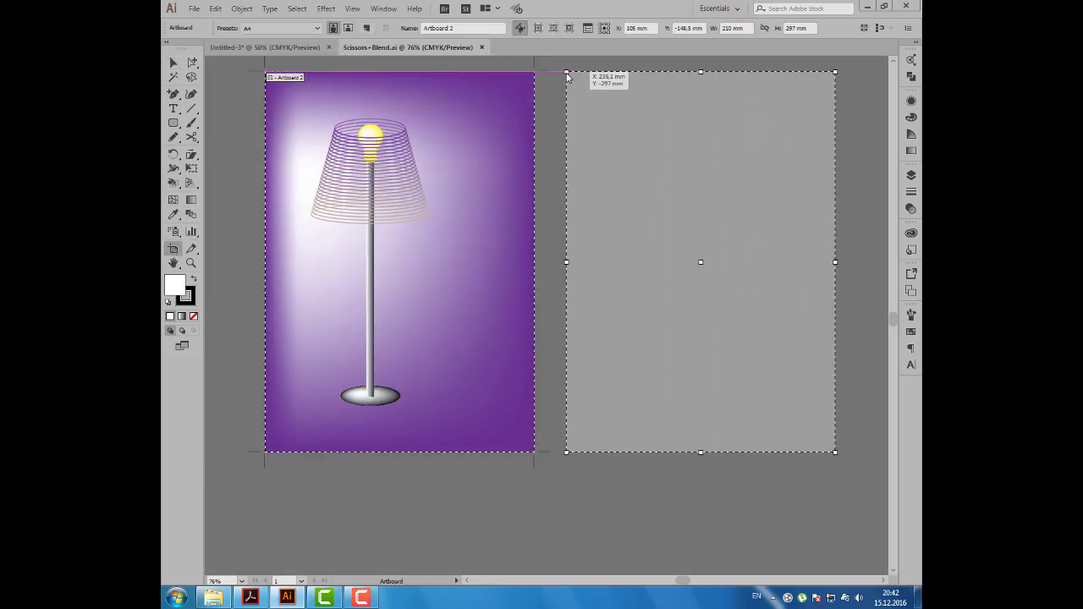
left_click(567, 71)
- Undo the accidental offset copy of the lampshade blend, leaving the lamp unchanged
left_click(172, 64)
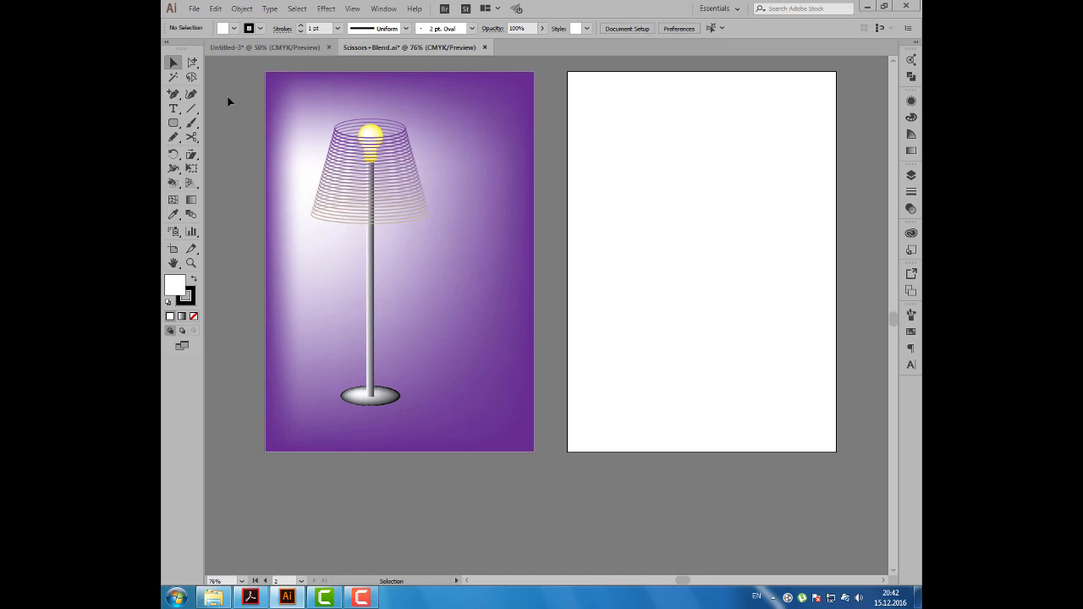
left_click_drag(345, 160, 399, 201)
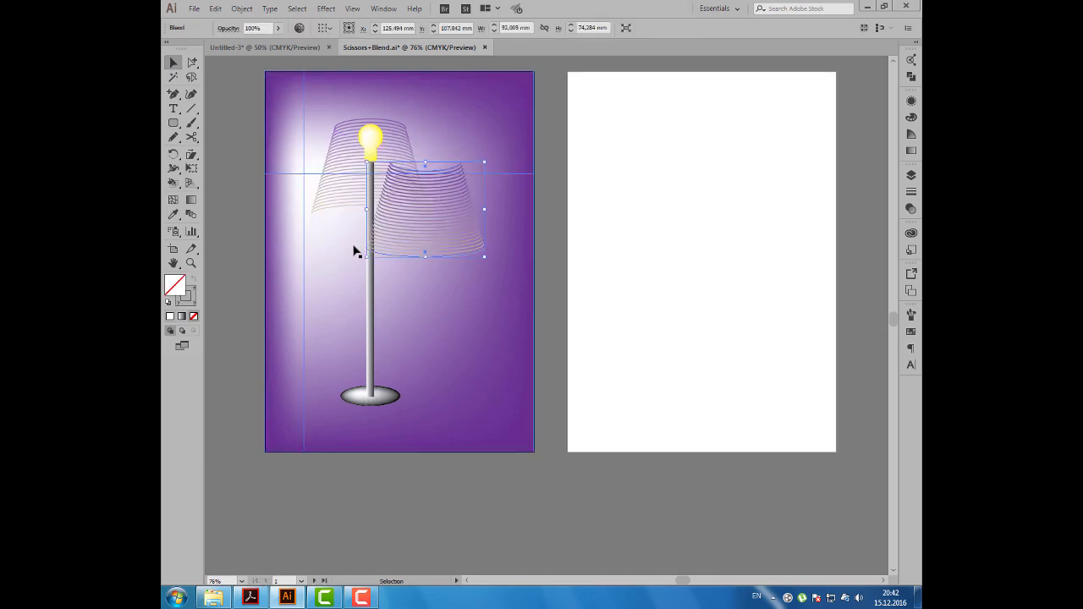
scroll(372, 119, "up", 1)
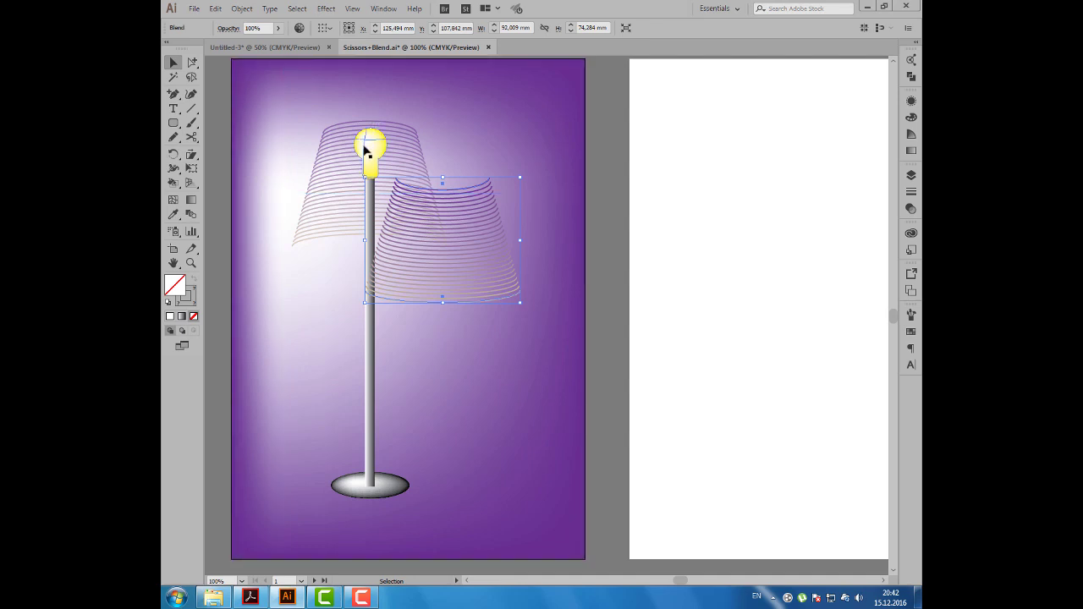
key("ctrl+z")
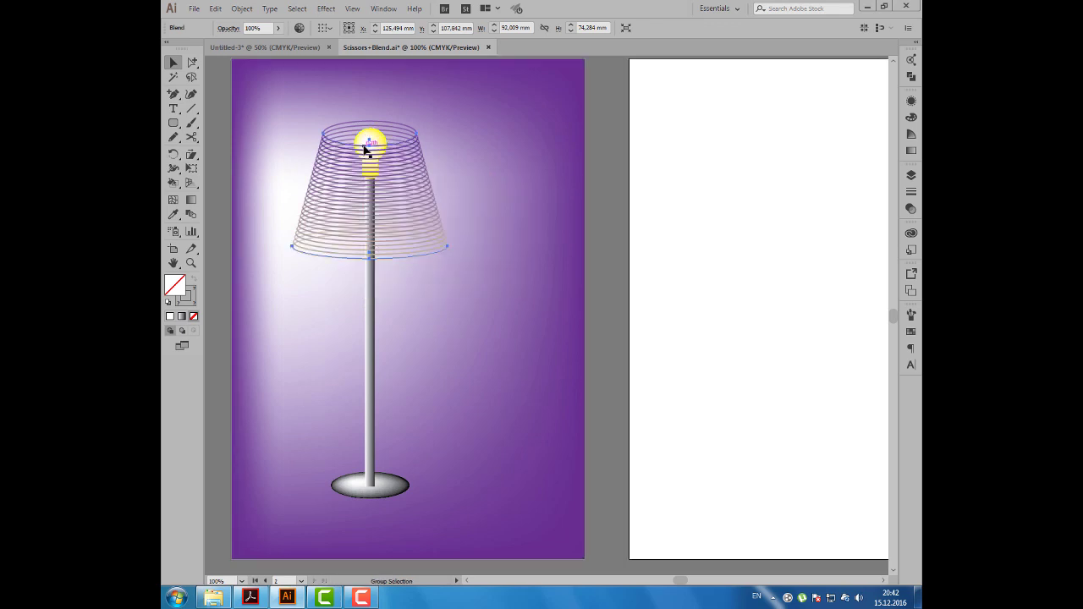
left_click(244, 125)
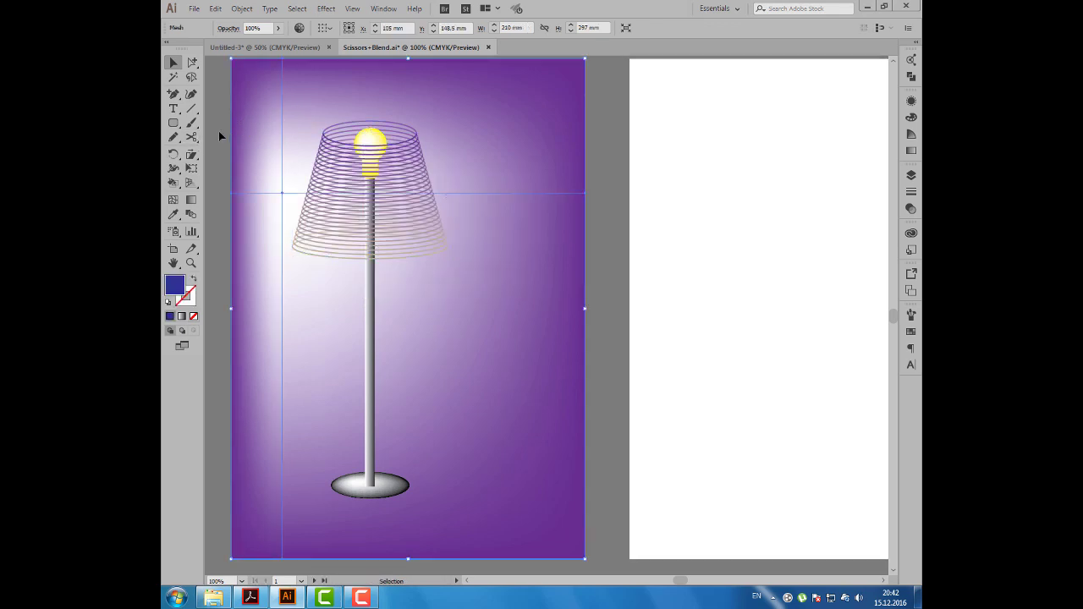
left_click(220, 135)
- Draw a flat blue-outlined, unfilled ellipse near the top of the new artboard, and hide guides
left_click_drag(174, 123, 217, 150)
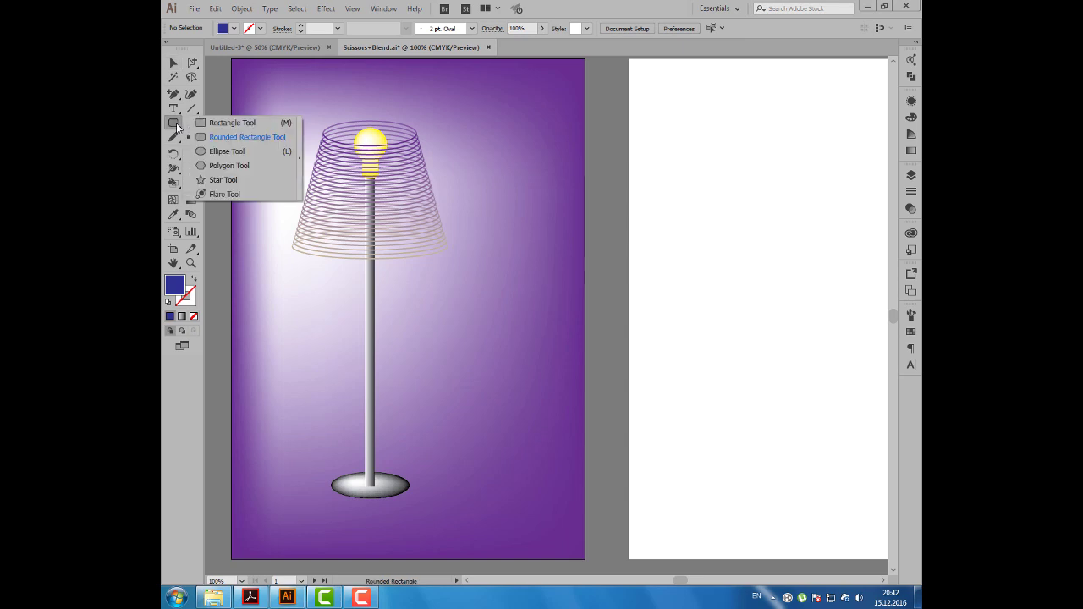
left_click(218, 150)
key("shift+x")
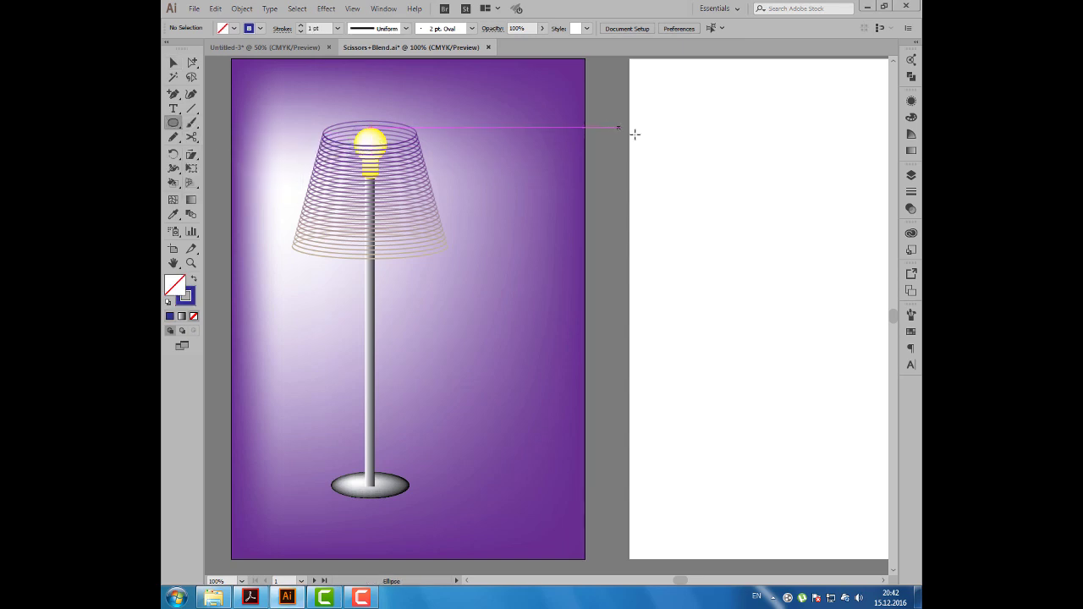
left_click_drag(677, 126, 793, 153)
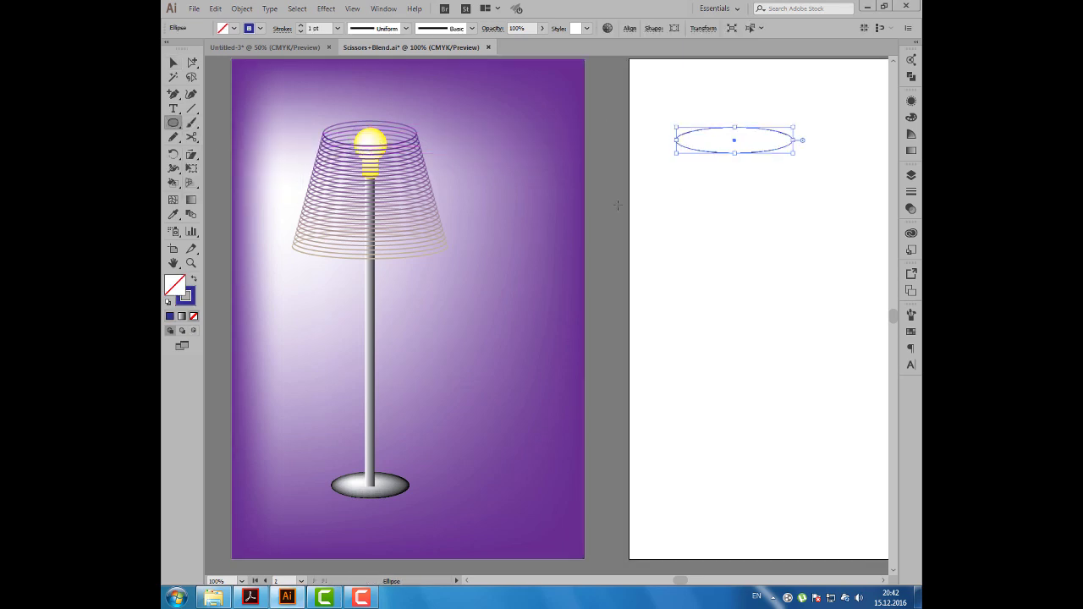
left_click(173, 64)
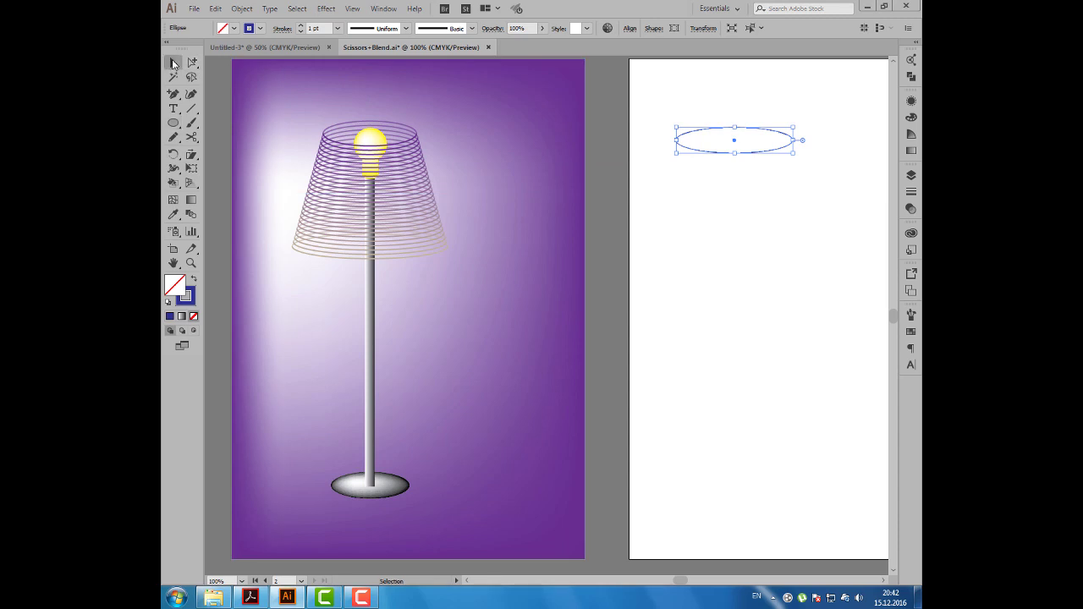
left_click(731, 273)
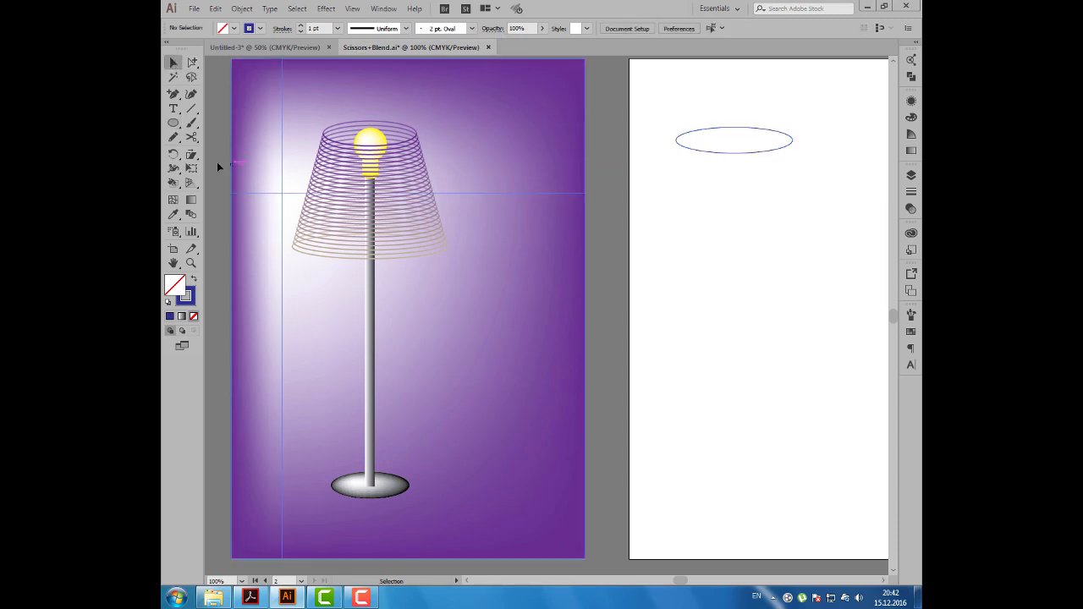
key("ctrl+semicolon")
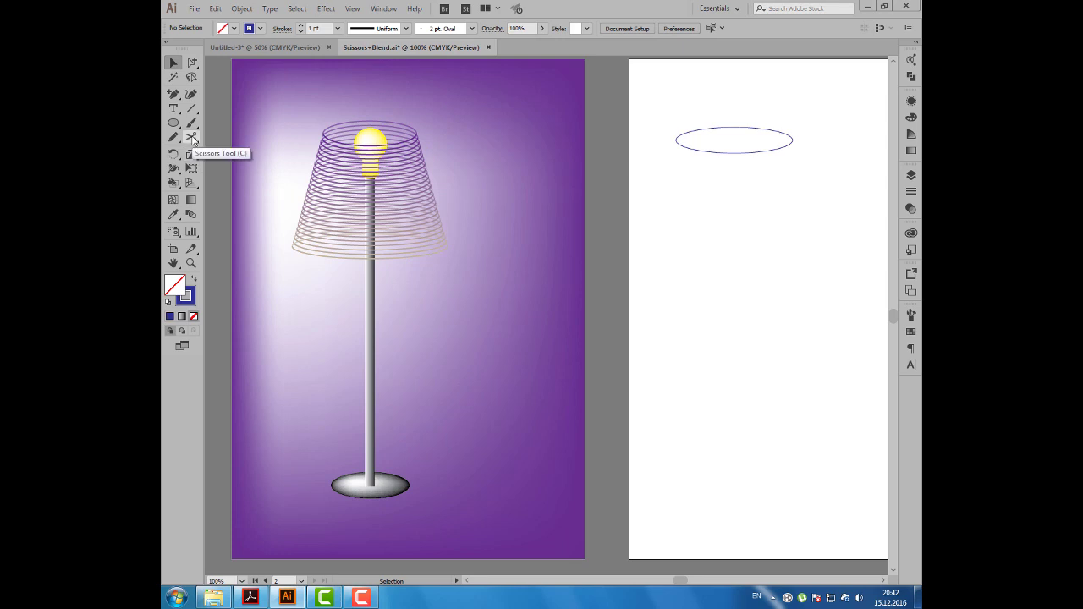
- Cut the ellipse with the Scissors at its left and right anchor points
left_click(192, 140)
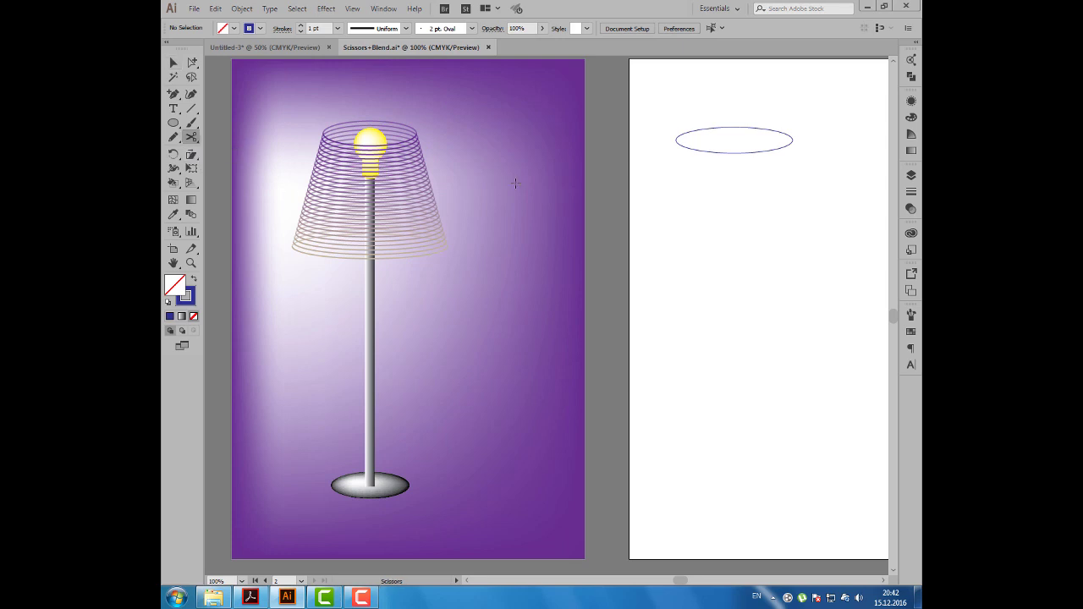
left_click(674, 140)
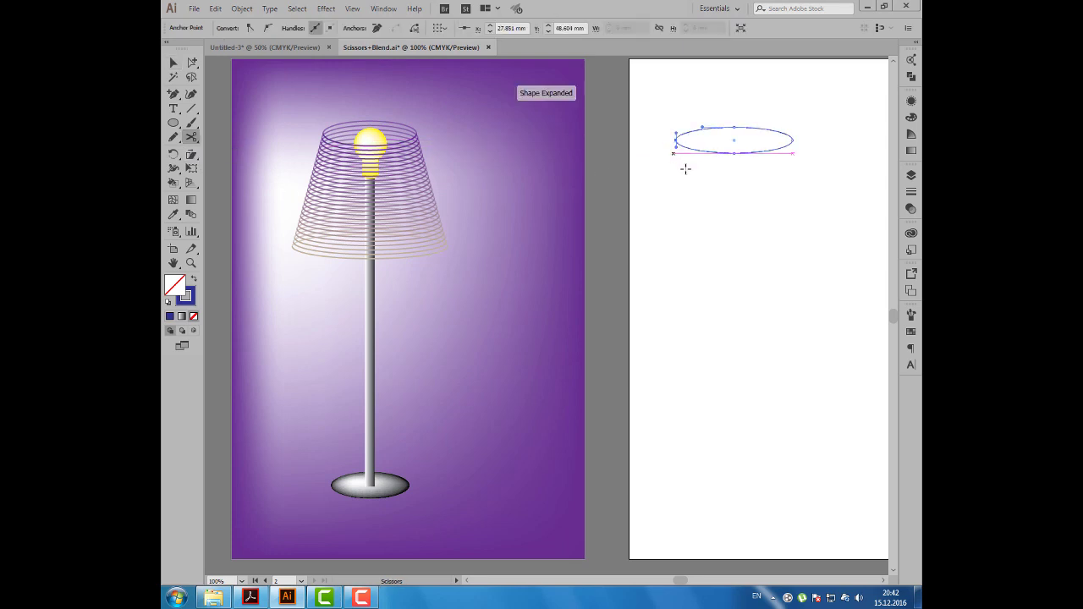
left_click(793, 140)
key("v")
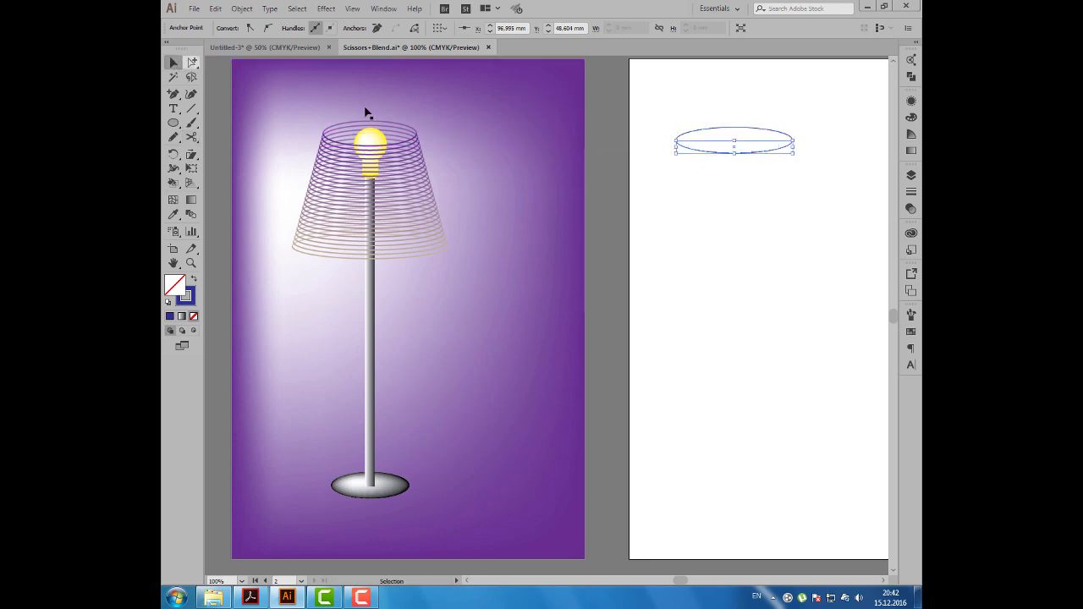
left_click(678, 281)
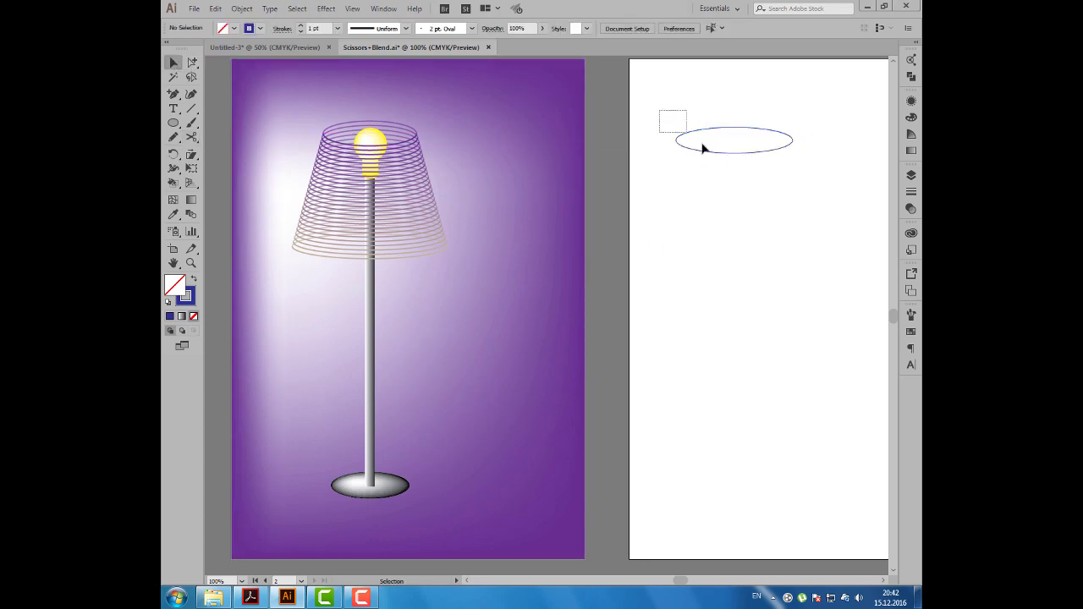
- Copy the ellipse lower, widen it from its centre, and give it a light blue outline
left_click_drag(703, 148, 766, 188)
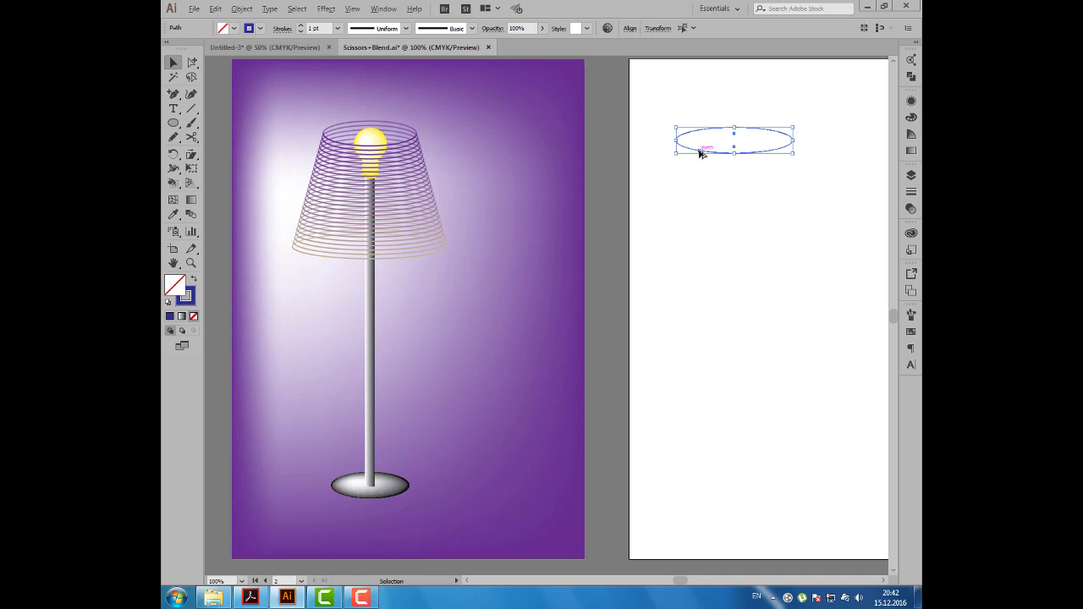
left_click_drag(699, 153, 699, 270)
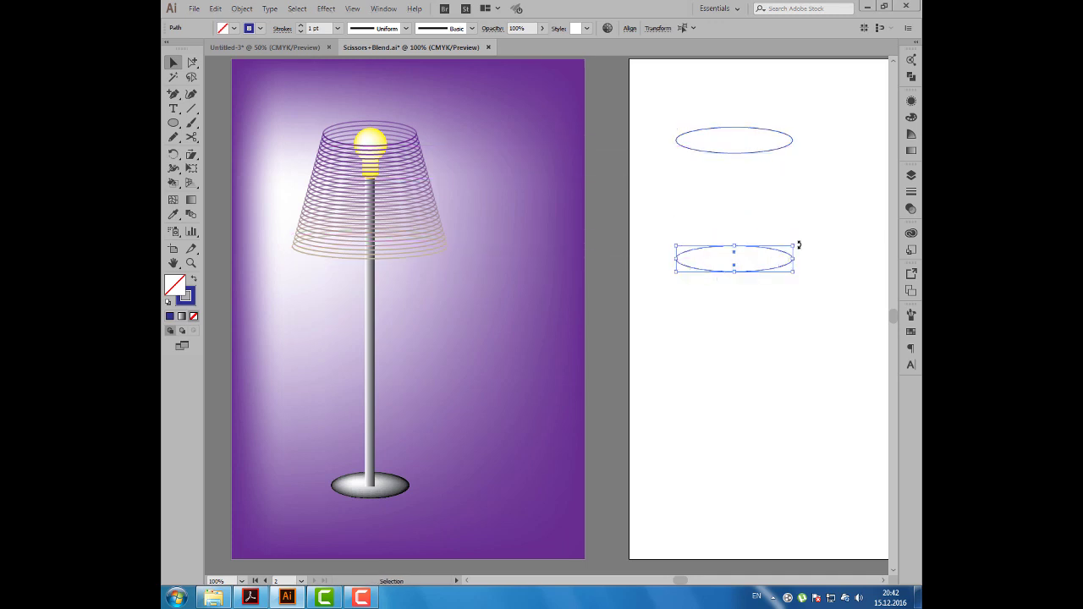
left_click_drag(793, 246, 808, 243)
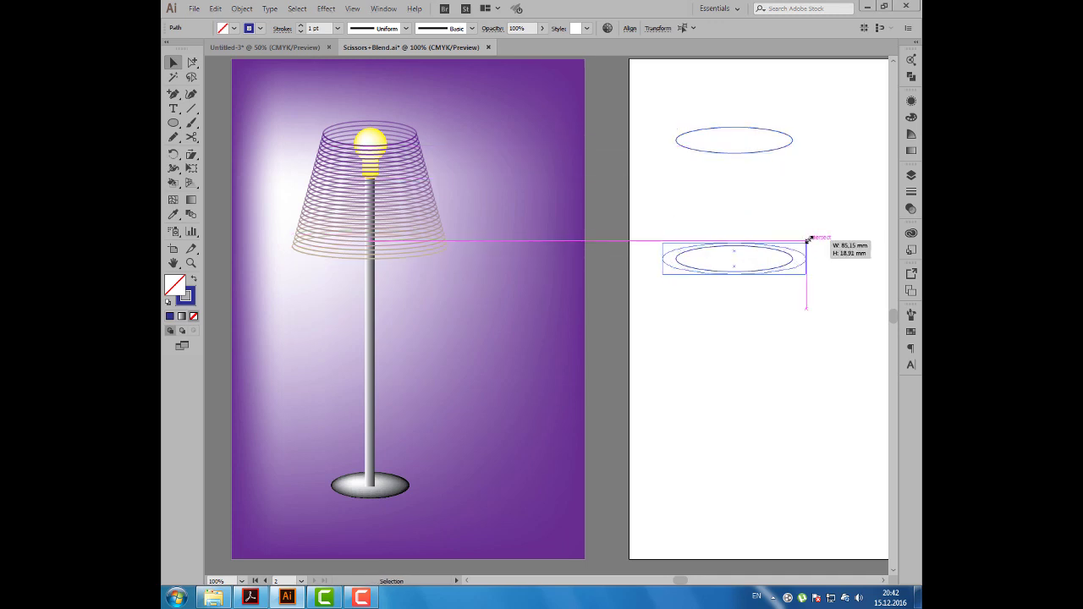
left_click(261, 29)
left_click(243, 57)
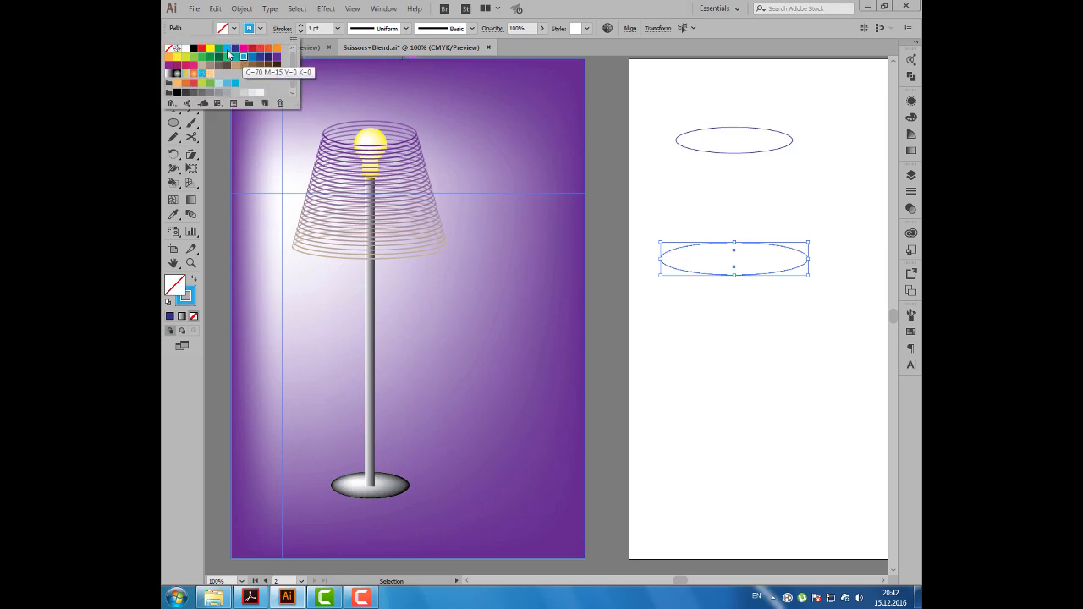
left_click(716, 342)
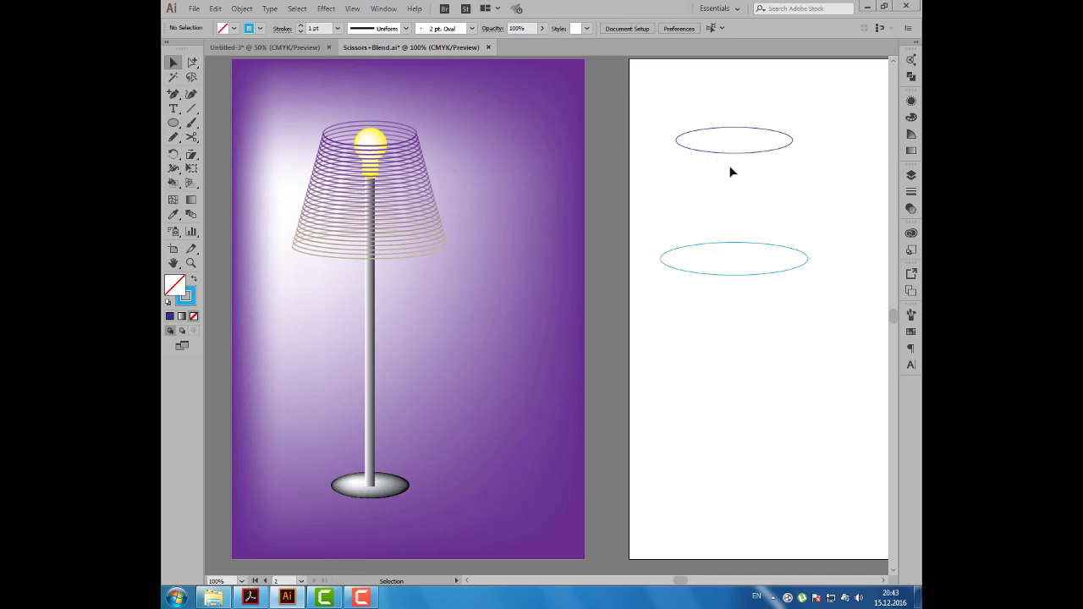
- Select the upper and lower ellipses and blend them into a blue lampshade
left_click(690, 151)
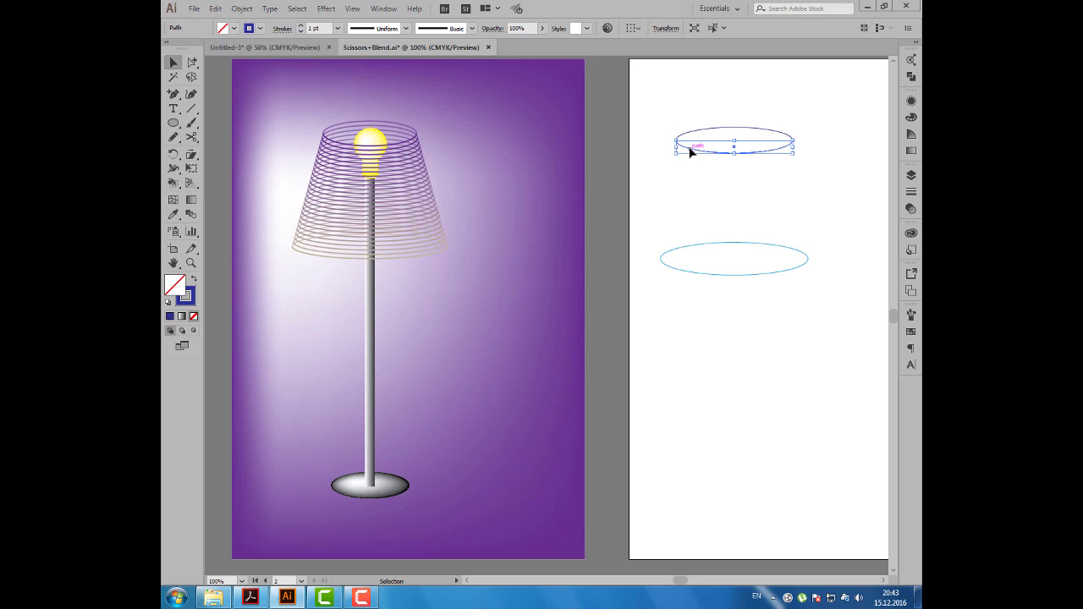
left_click(687, 271, "shift")
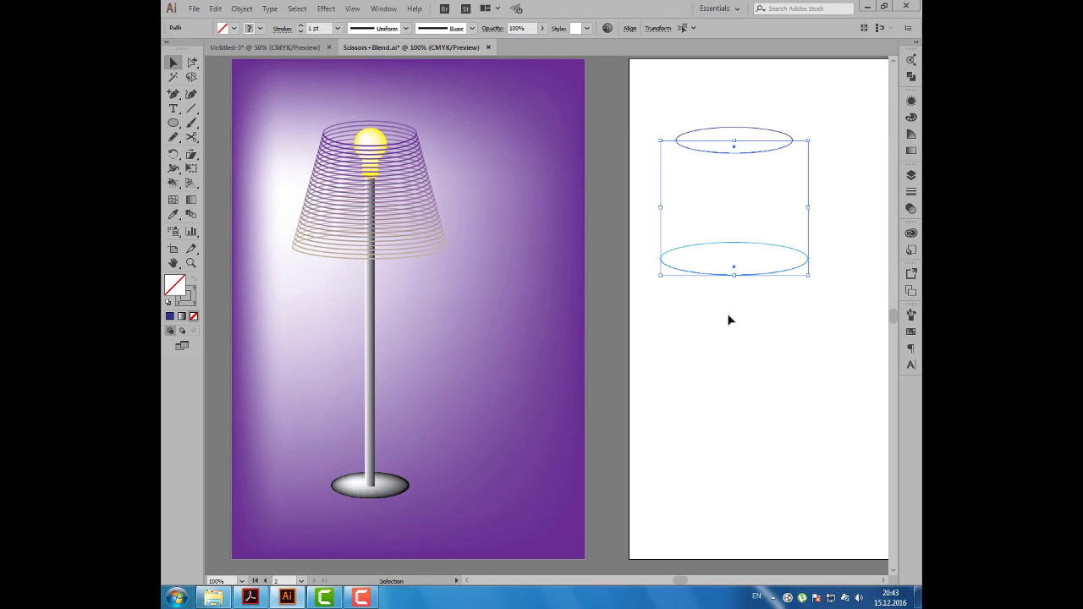
key("ctrl+alt+b")
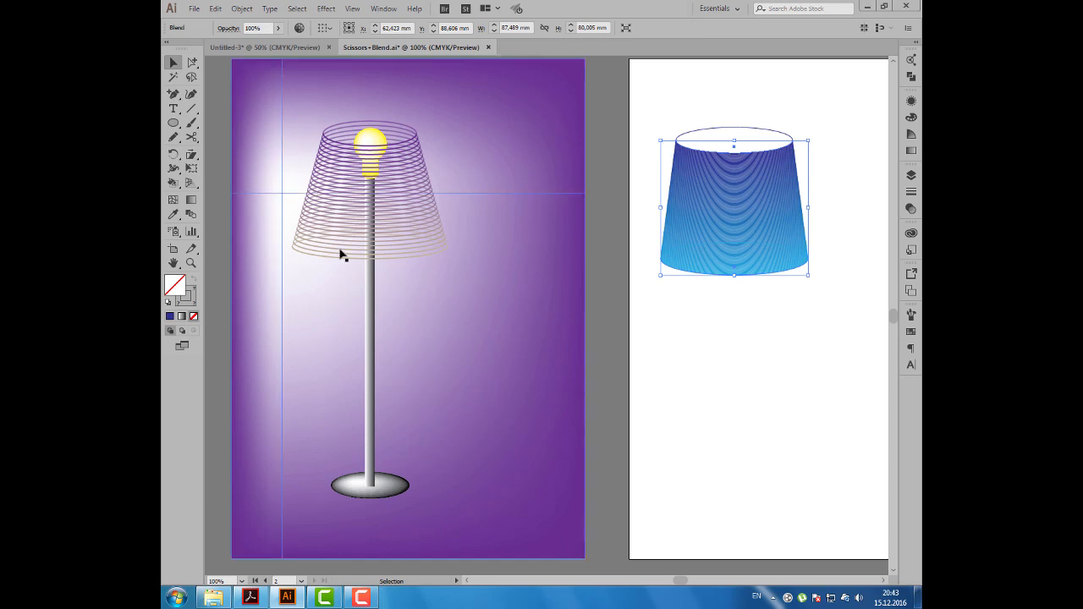
- Set the lampshade blend to 35 specified steps with preview on
double_click(191, 214)
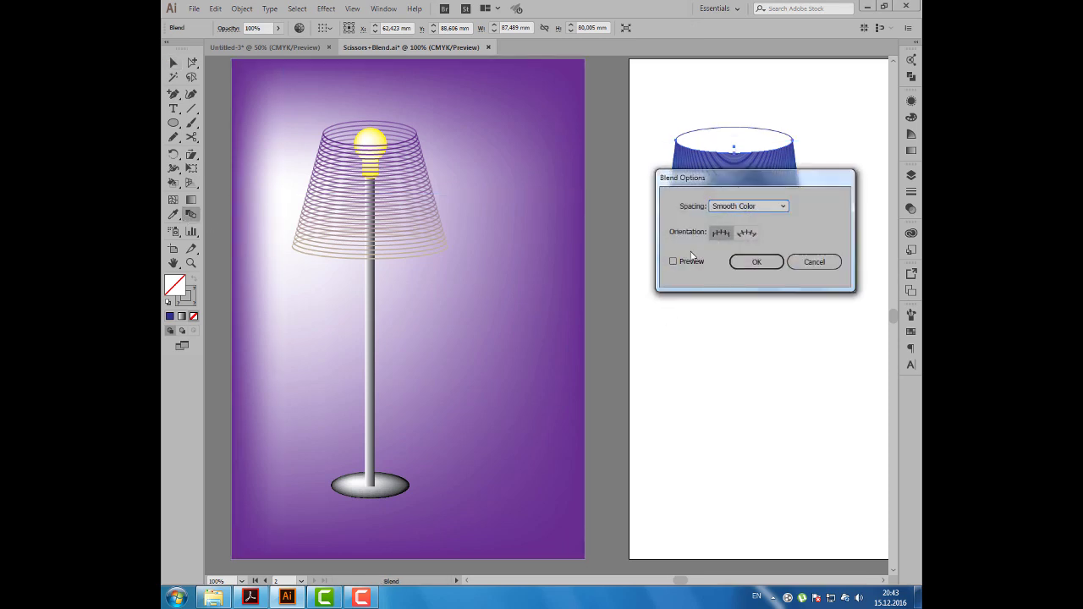
left_click(673, 262)
left_click(749, 206)
left_click(743, 230)
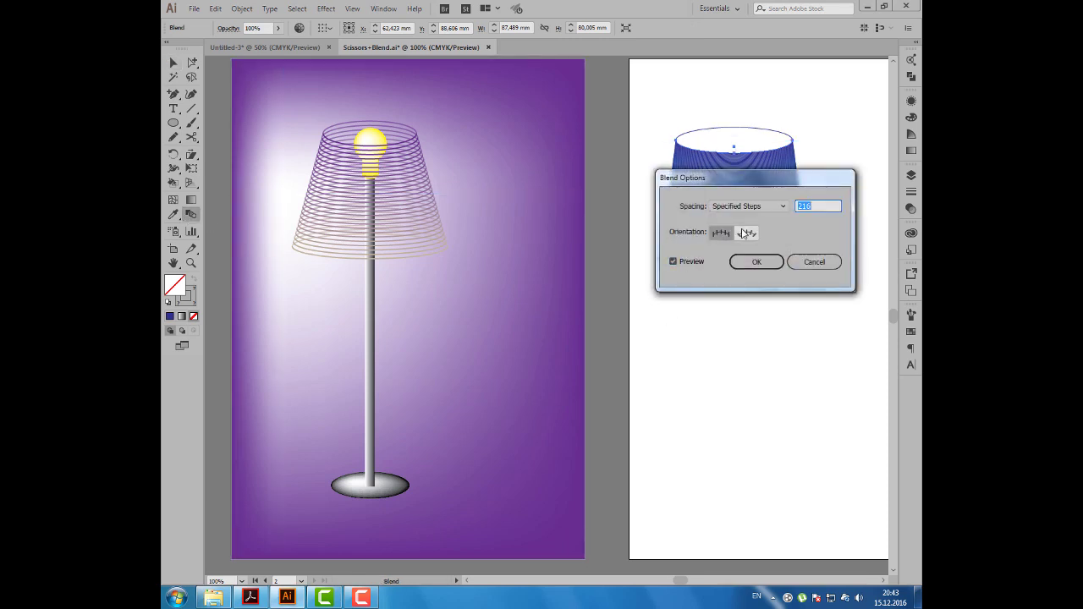
type("35")
left_click(756, 262)
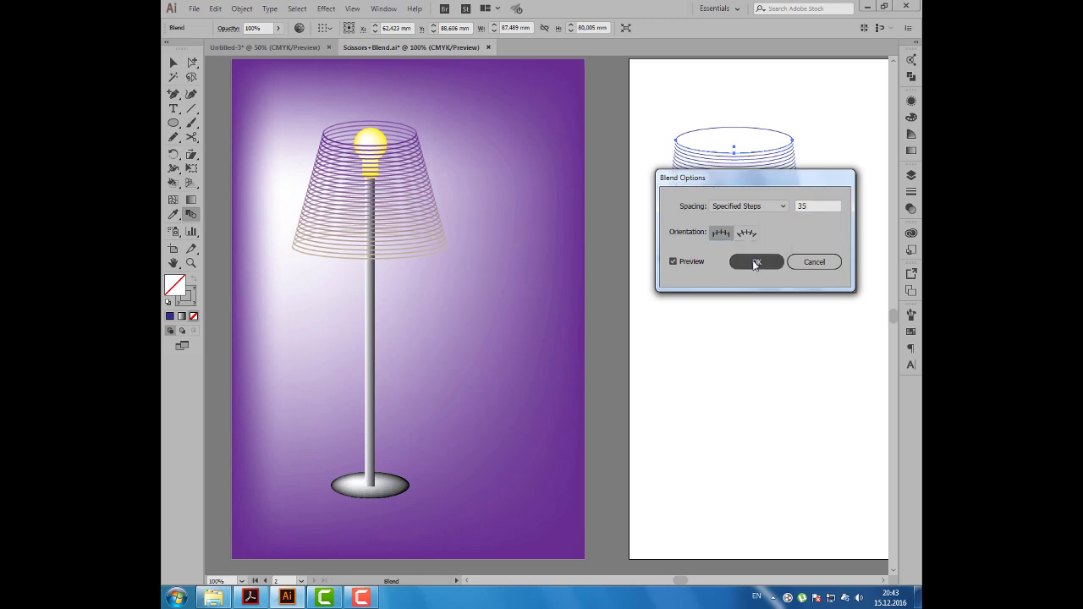
- Re-blend the top and bottom lampshade ellipses with Ctrl+Alt+B
left_click(174, 63)
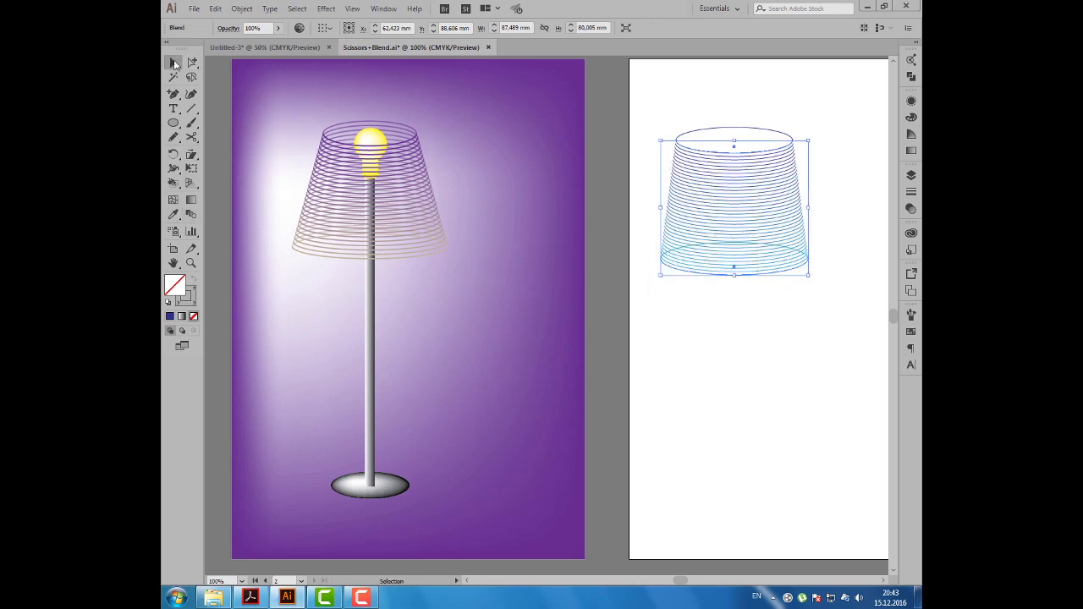
left_click(742, 110)
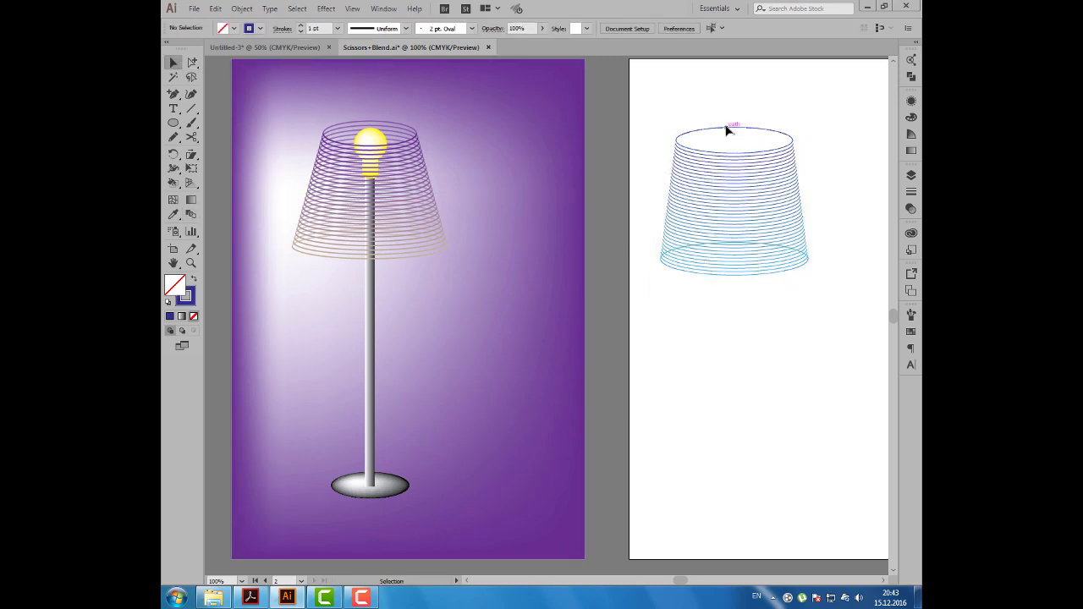
left_click(727, 129)
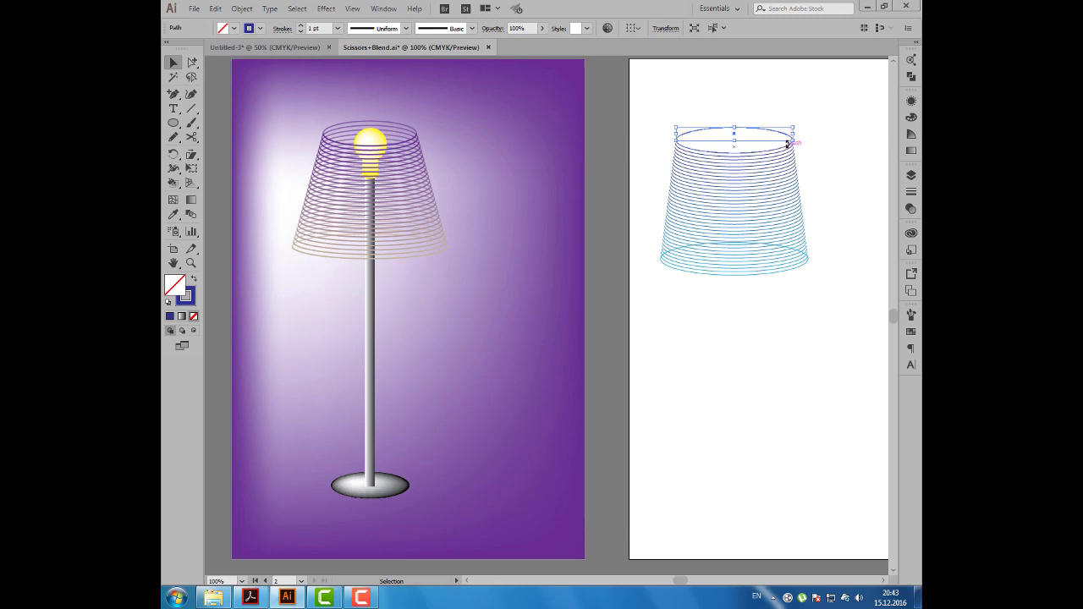
left_click(720, 243, "shift")
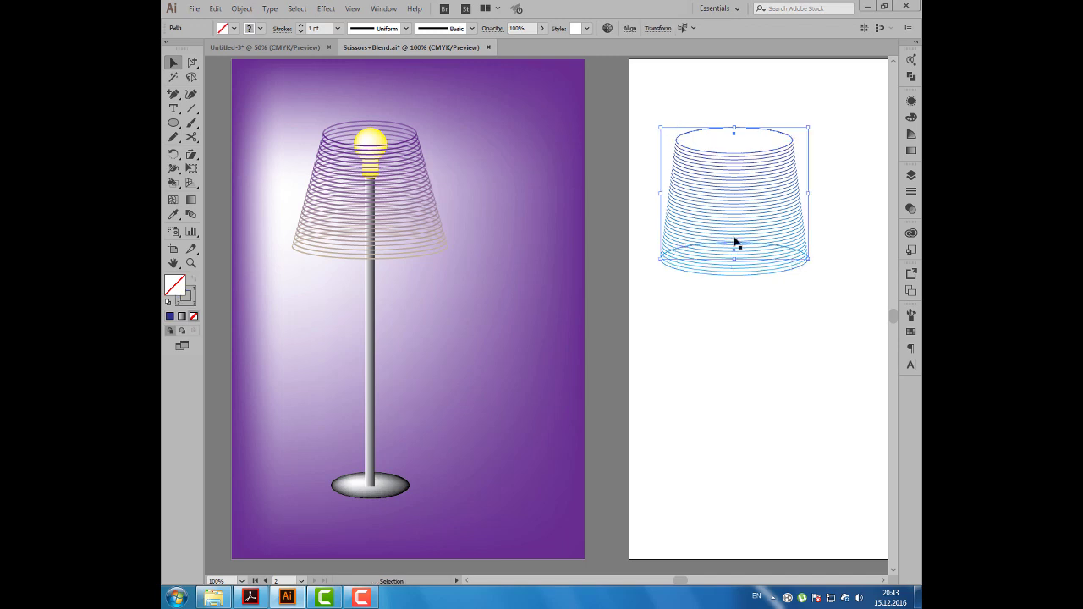
key("ctrl")
key("ctrl+alt+b")
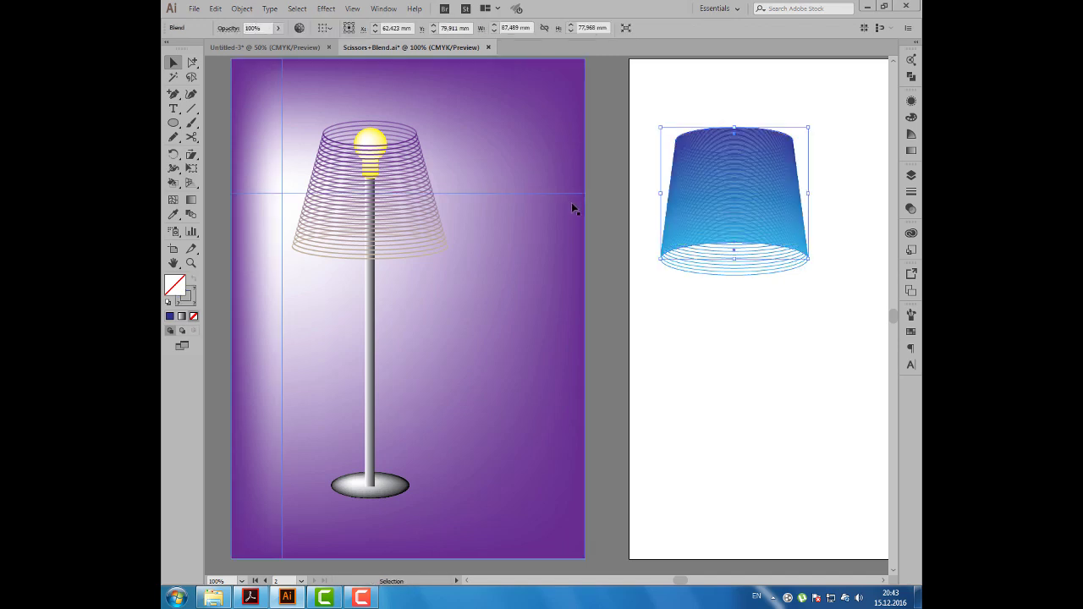
- Change the new lampshade blend to 30 specified steps
double_click(191, 214)
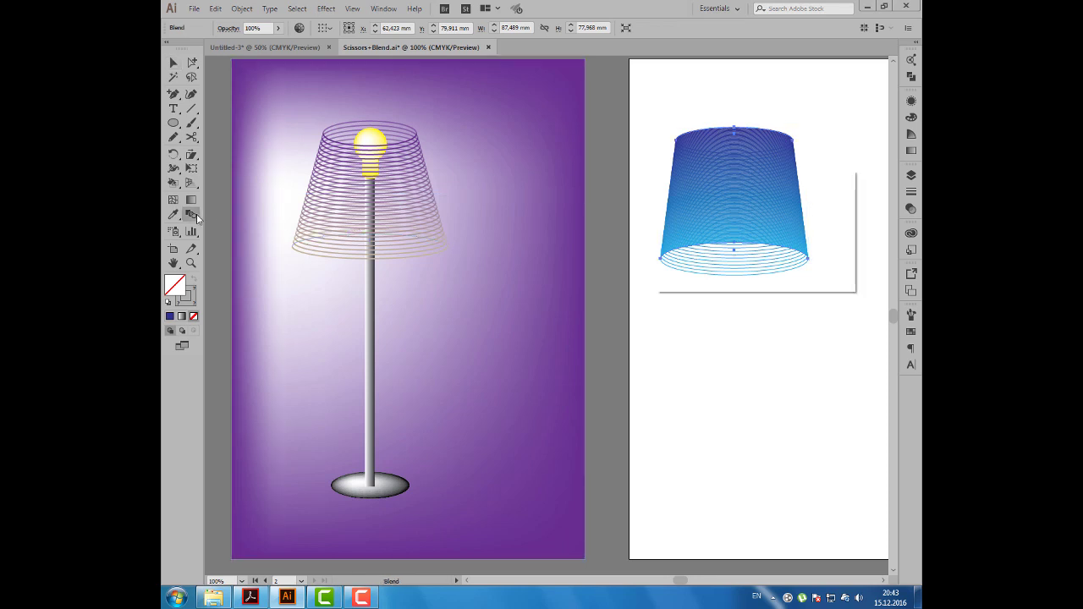
left_click(672, 262)
left_click(742, 207)
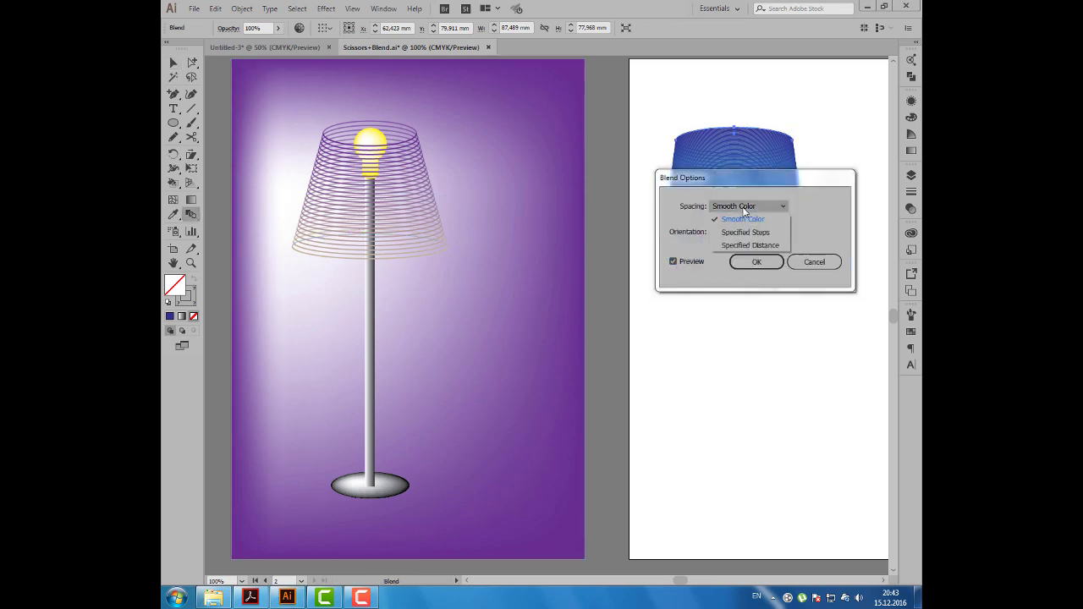
left_click(738, 232)
type("30")
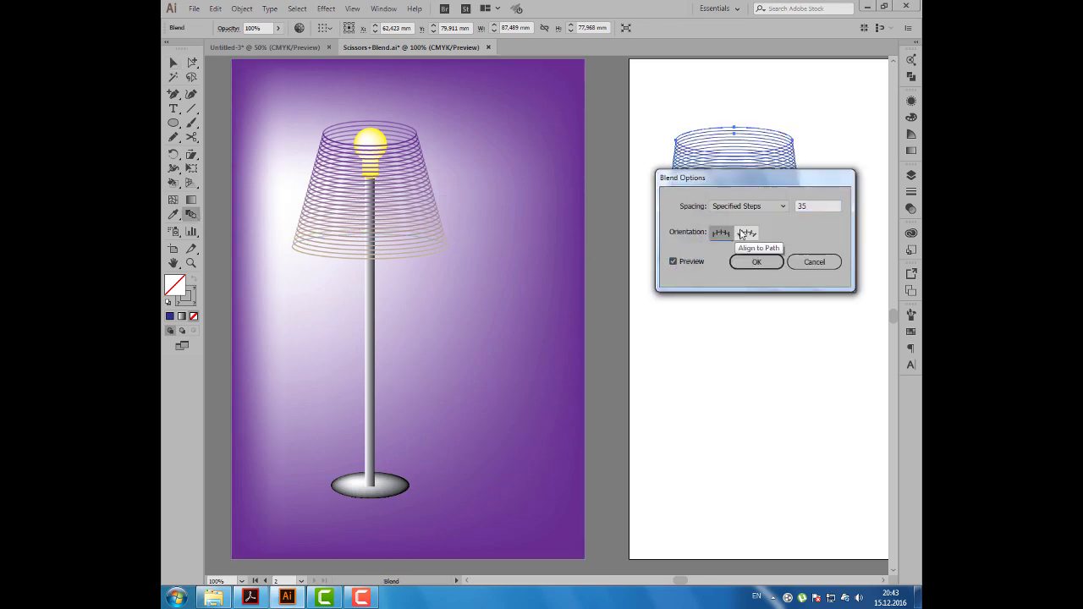
left_click(755, 262)
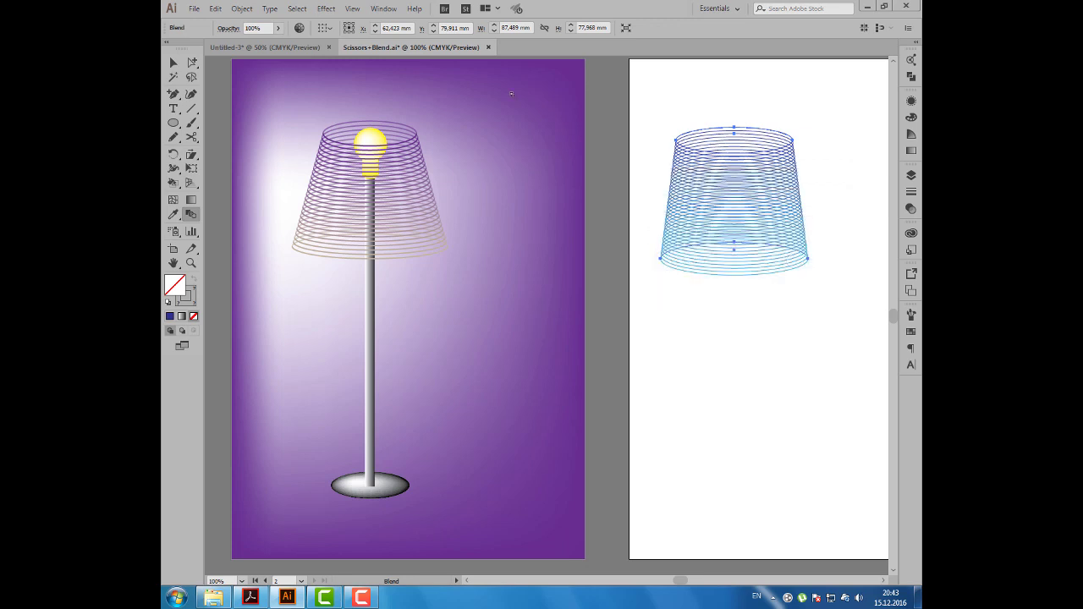
- Send the lampshade blend to the back, hide guides, and fade it to 60% opacity
left_click(173, 63)
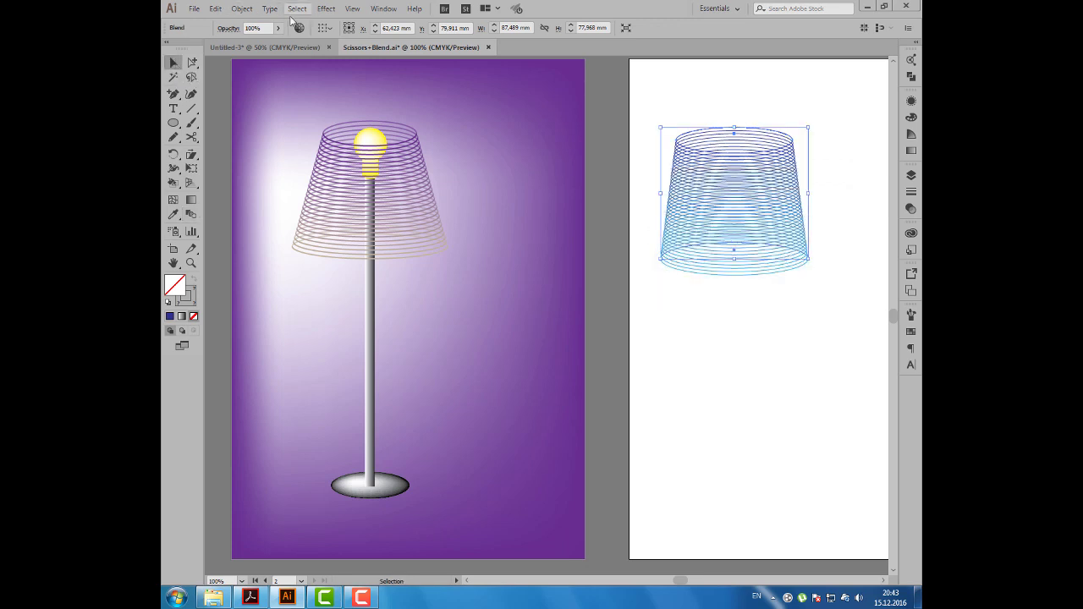
left_click(242, 9)
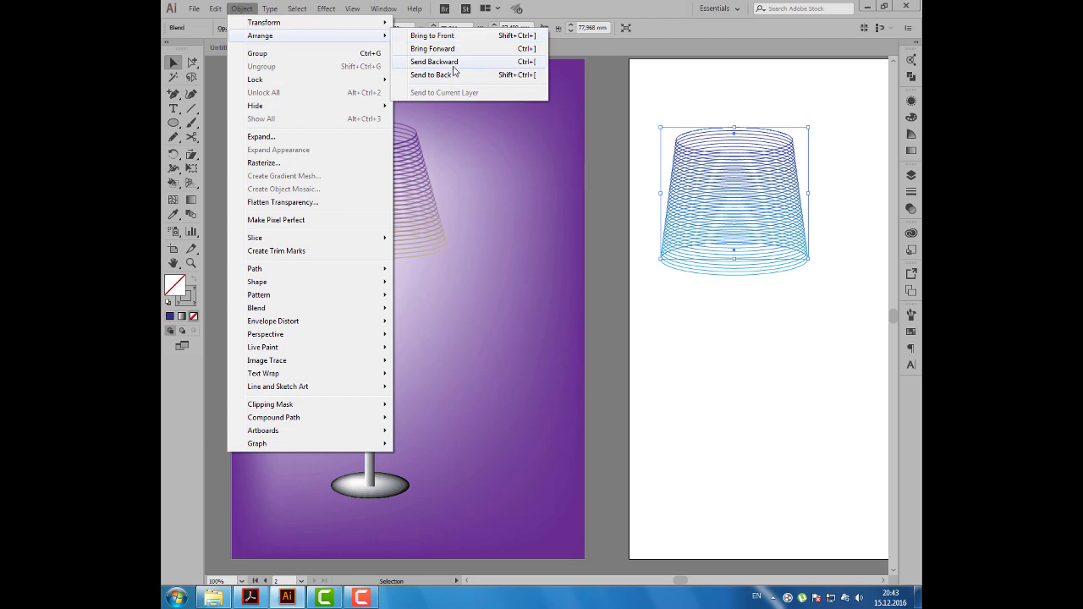
left_click(445, 75)
key("ctrl+semicolon")
left_click(278, 28)
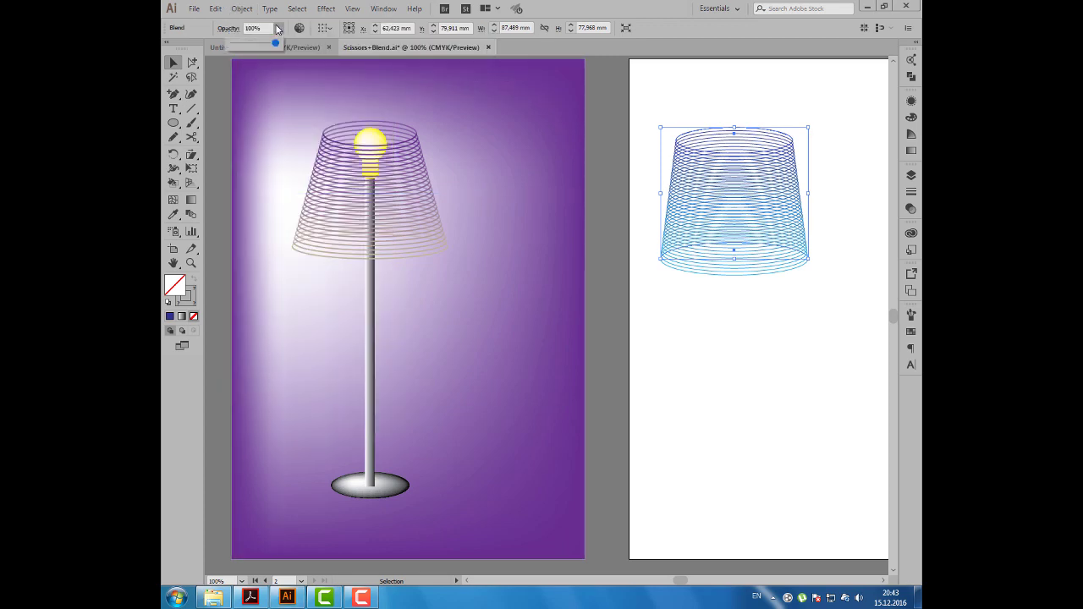
left_click_drag(279, 44, 252, 46)
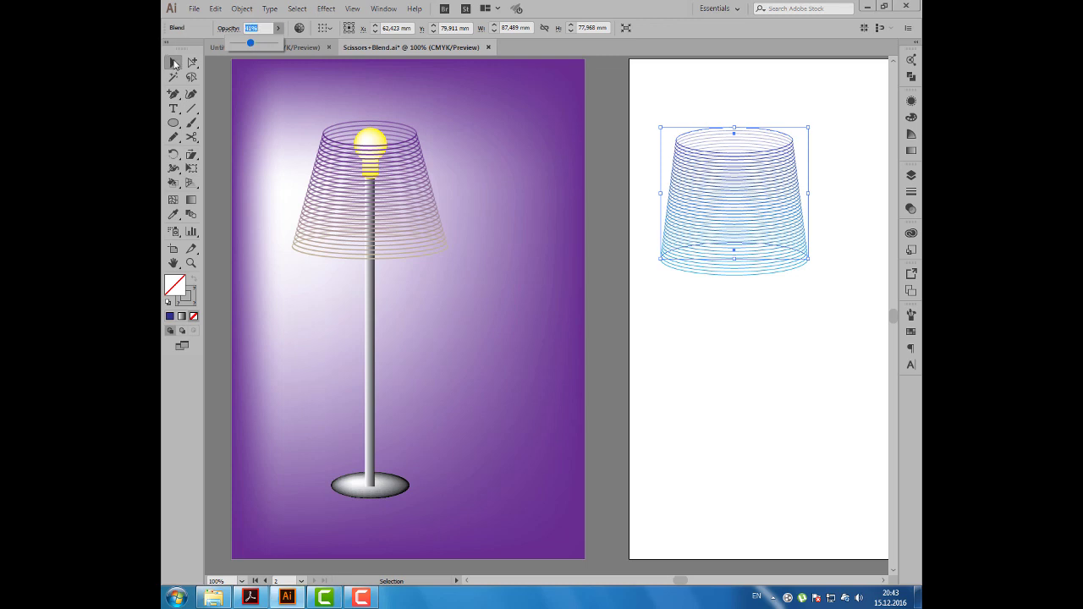
left_click(787, 387)
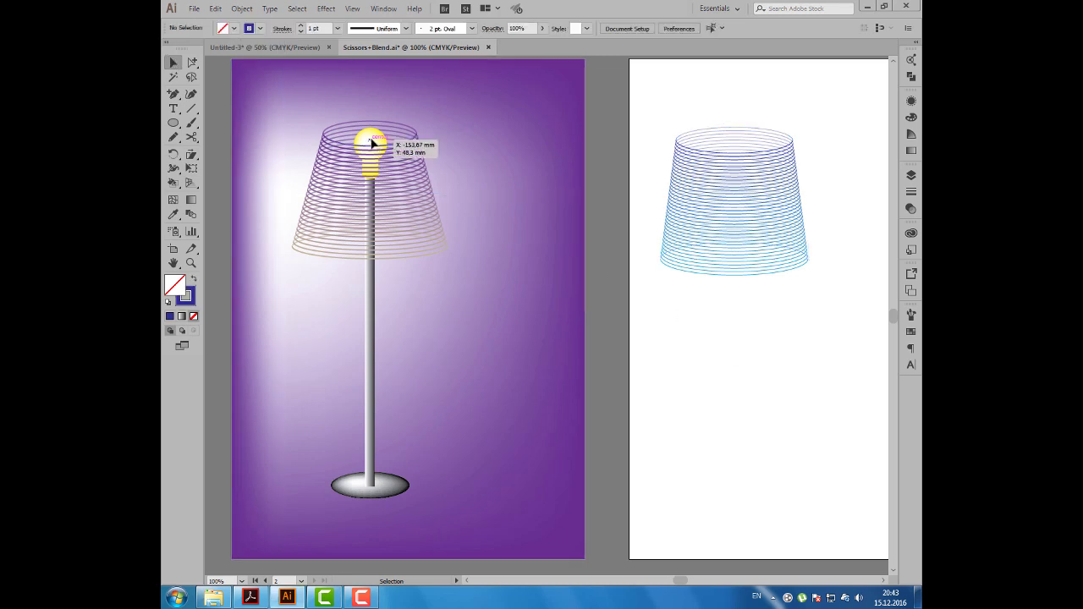
- Nudge the original lamp's lampshade back upward on the first artboard
left_click(373, 135)
key("ctrl+z")
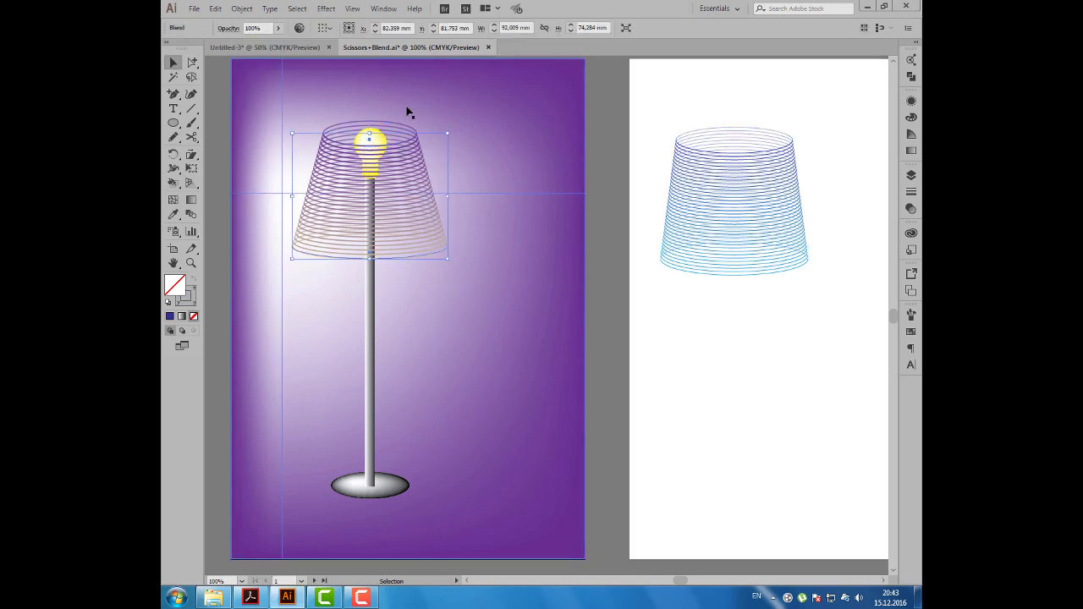
key("ctrl+z")
key("ctrl+z")
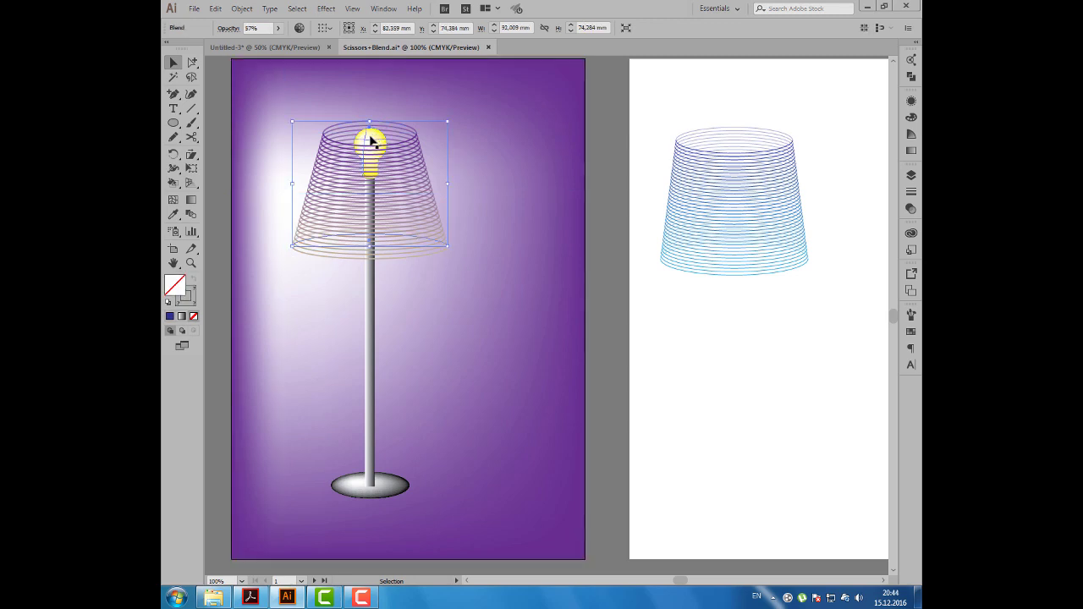
- Alt-drag copies of the lamp pole and yellow bulb onto the second artboard
left_click(369, 318)
left_click_drag(369, 317, 749, 256)
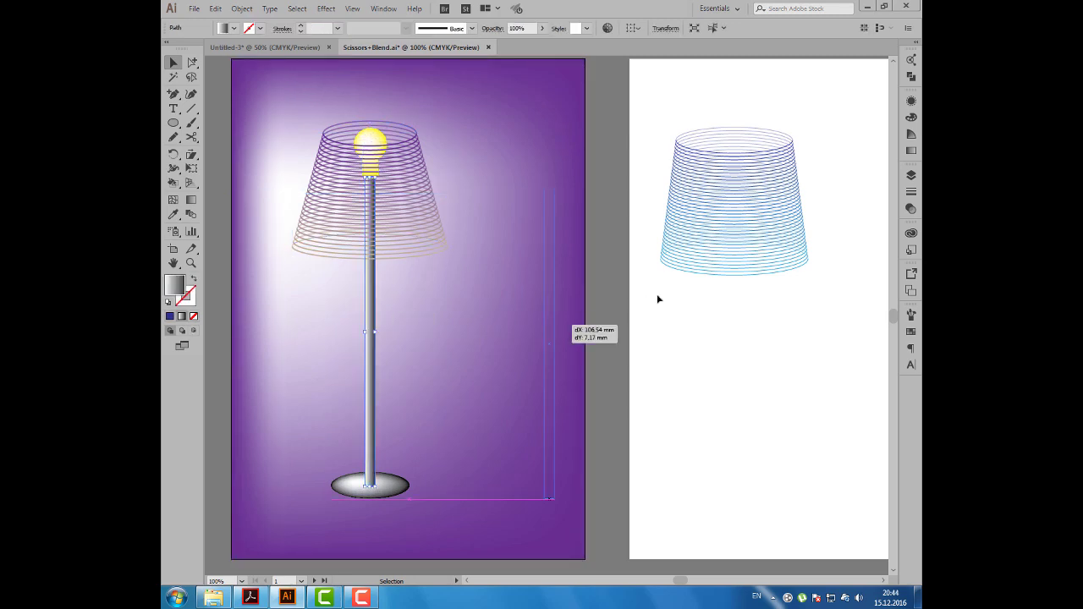
left_click(668, 358)
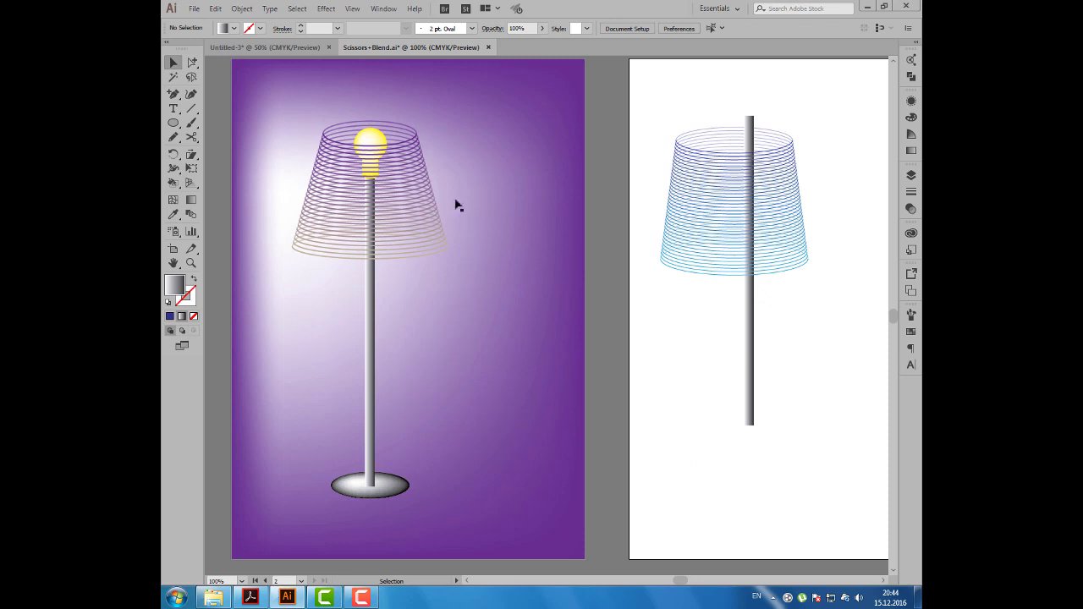
mouse_move(375, 142)
left_mouse_down()
mouse_move(718, 174)
mouse_move(627, 150)
mouse_move(729, 265)
left_mouse_up()
left_click(675, 306)
- Delete the copied lamp from the second artboard and switch to Untitled-3
scroll(673, 283, "down", 1)
key("Delete")
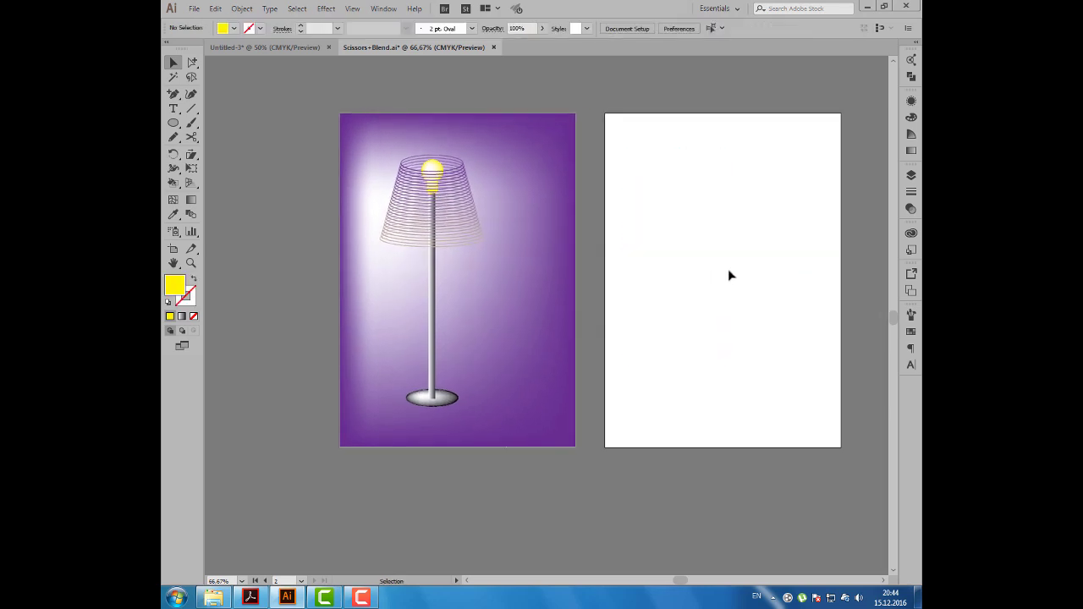
left_click(274, 50)
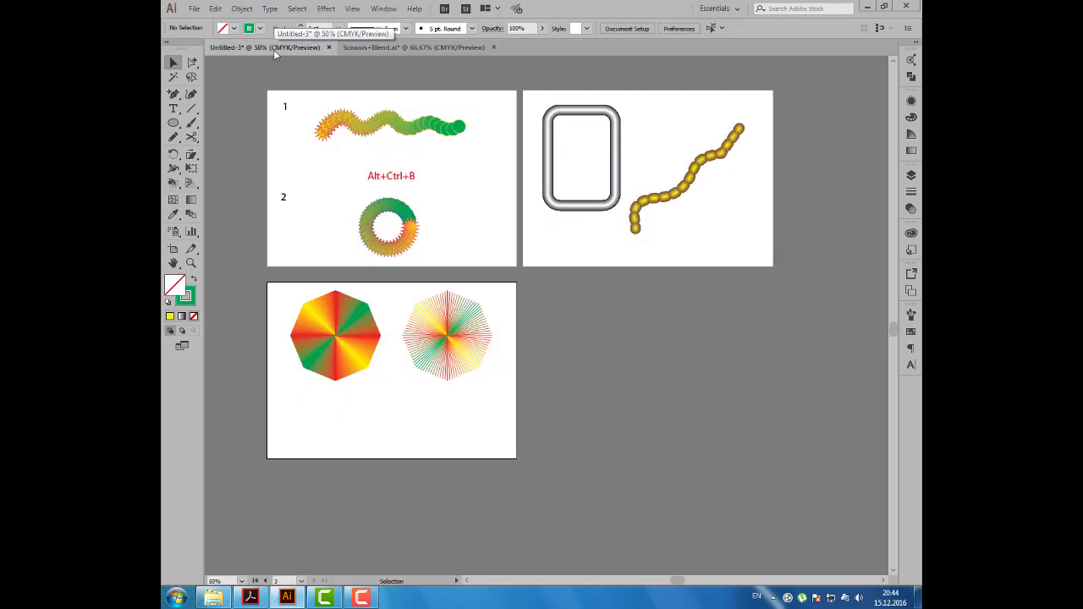